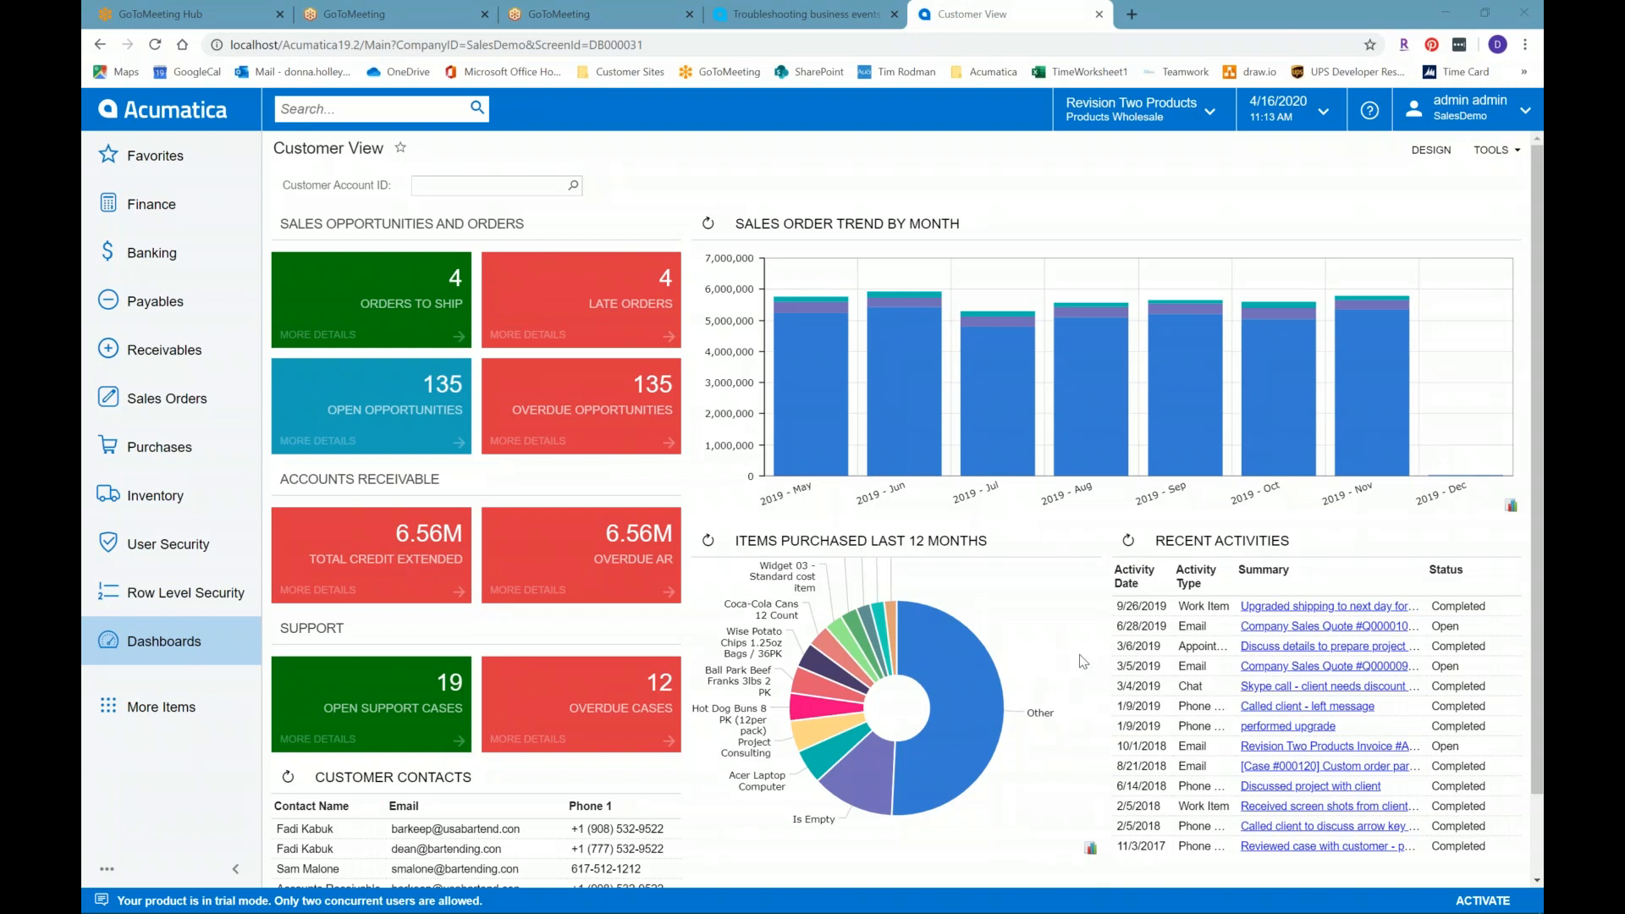
Step: Switch to the Row Level Security Webinar presentation in PowerPoint and show the Restrictions 2 Ways slide full screen
key("alt+Tab")
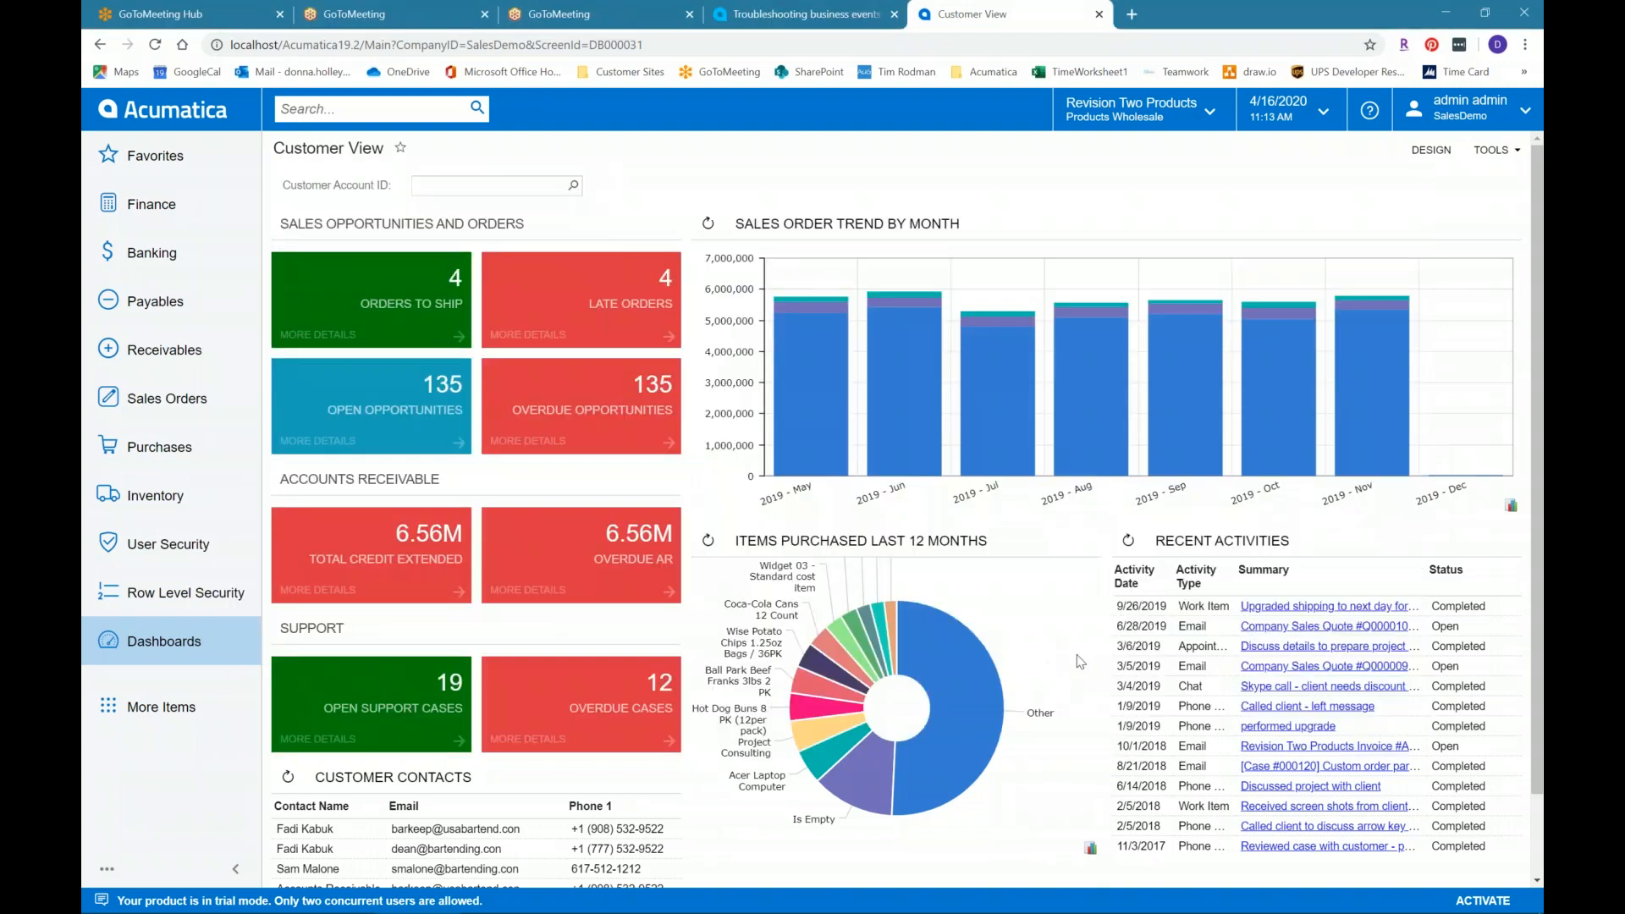
key("alt+Tab")
key("alt+Tab")
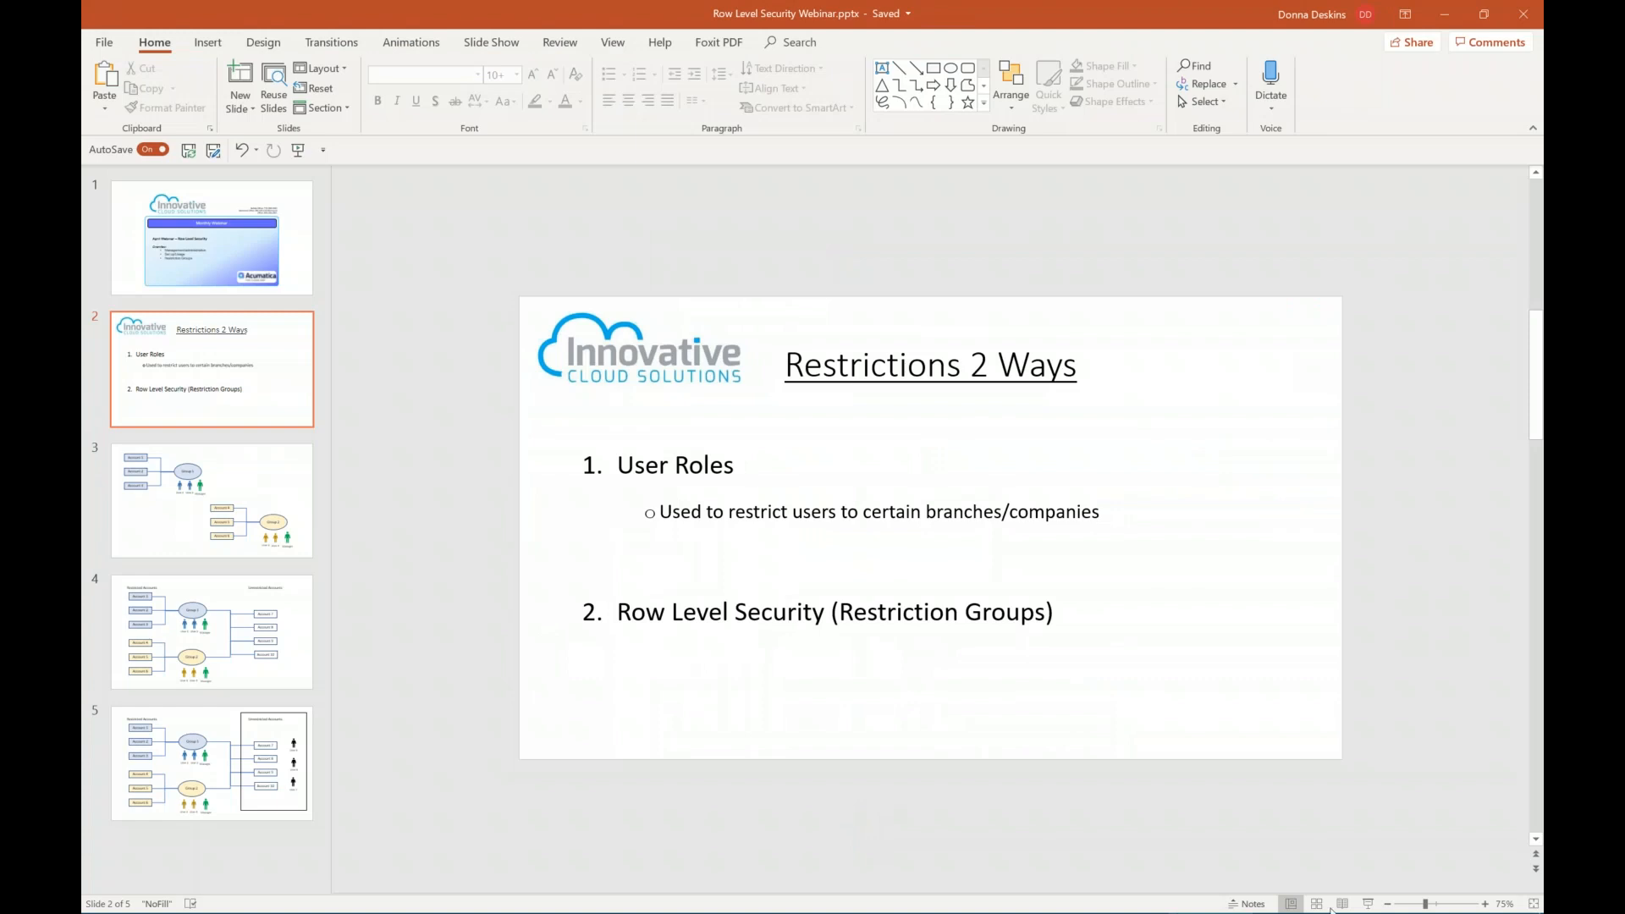
left_click(1367, 903)
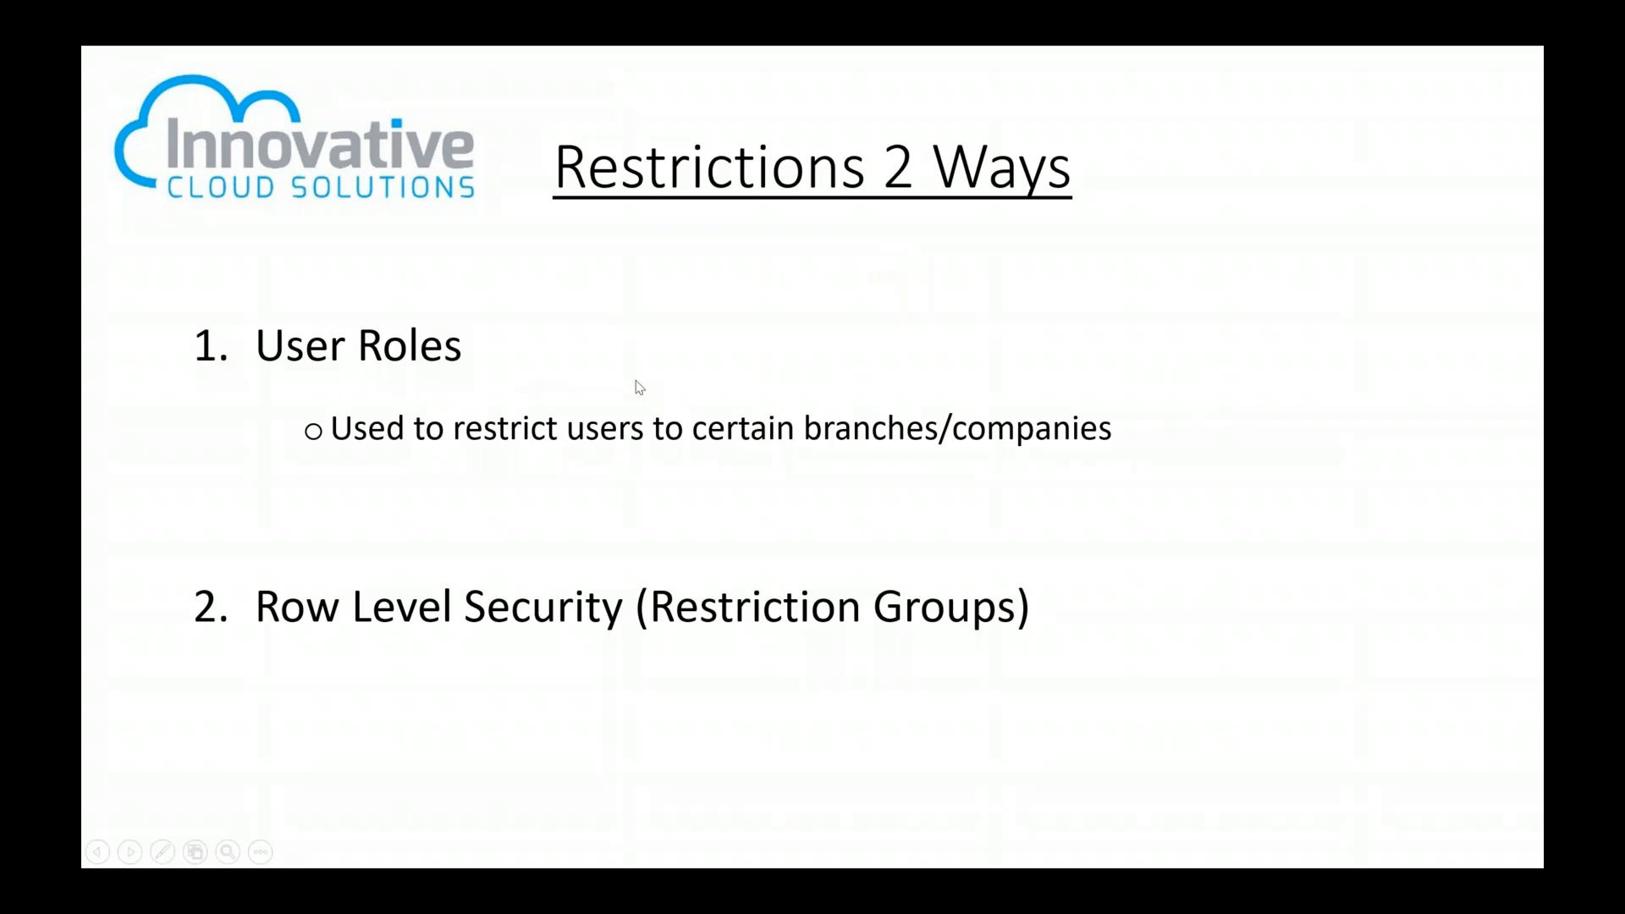
Step: End the slide show and switch back to the Acumatica Customer View dashboard in the browser
key("Escape")
key("Tab")
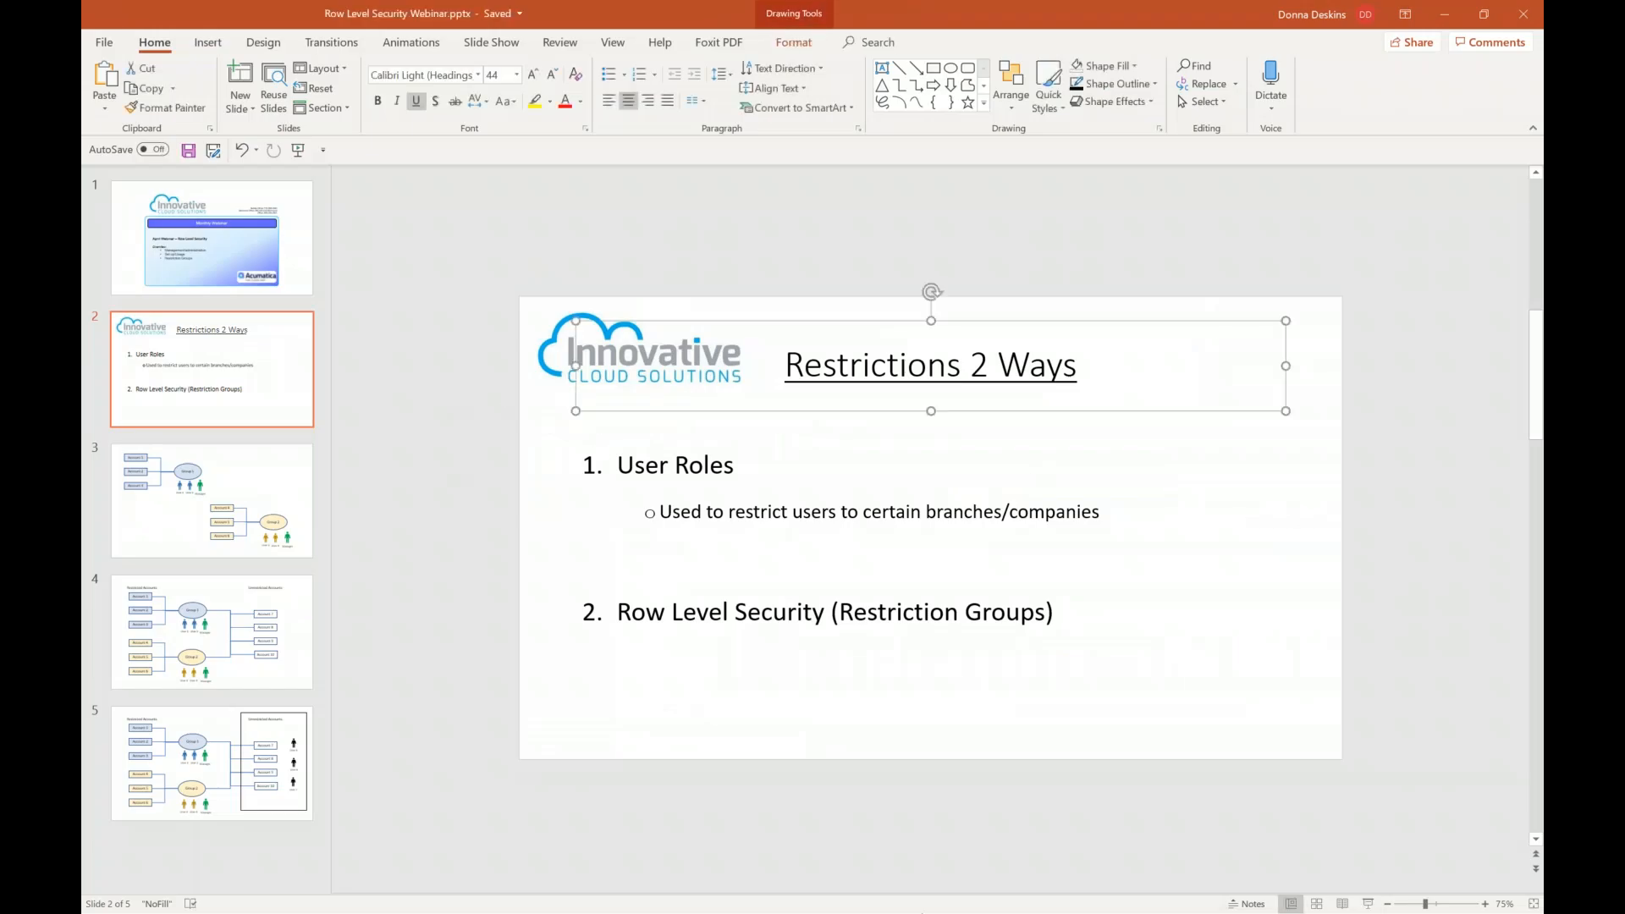
key("alt")
key("alt+Tab")
key("alt+Tab")
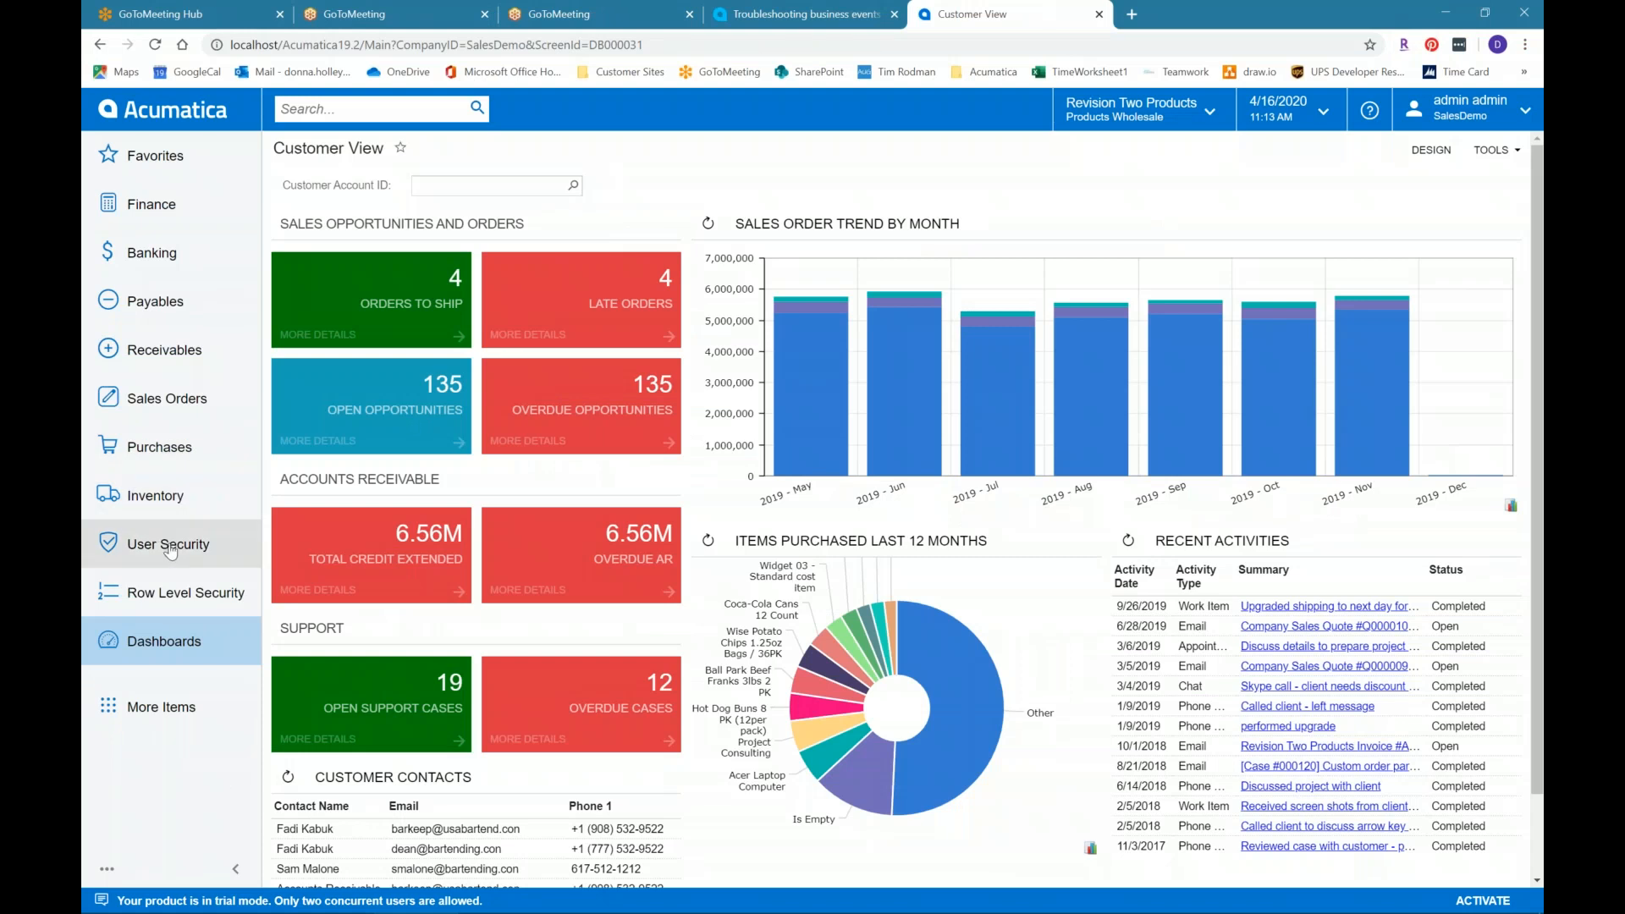
Step: Open the User Roles form and look through the available role names, including AR Admin
left_click(170, 545)
left_click(364, 264)
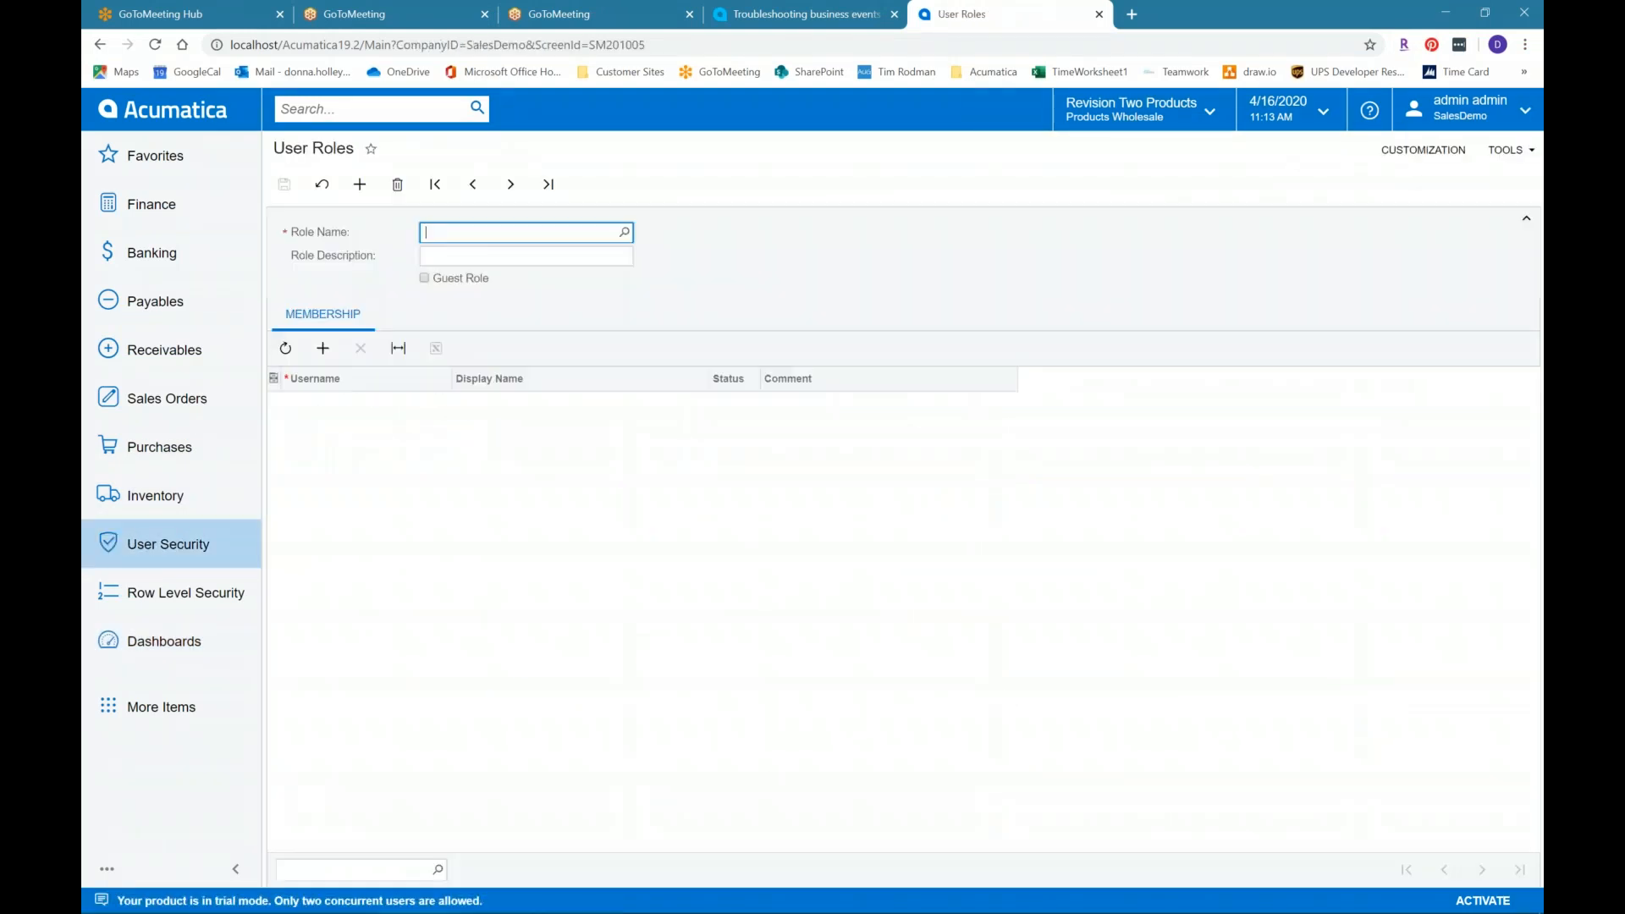
left_click(624, 234)
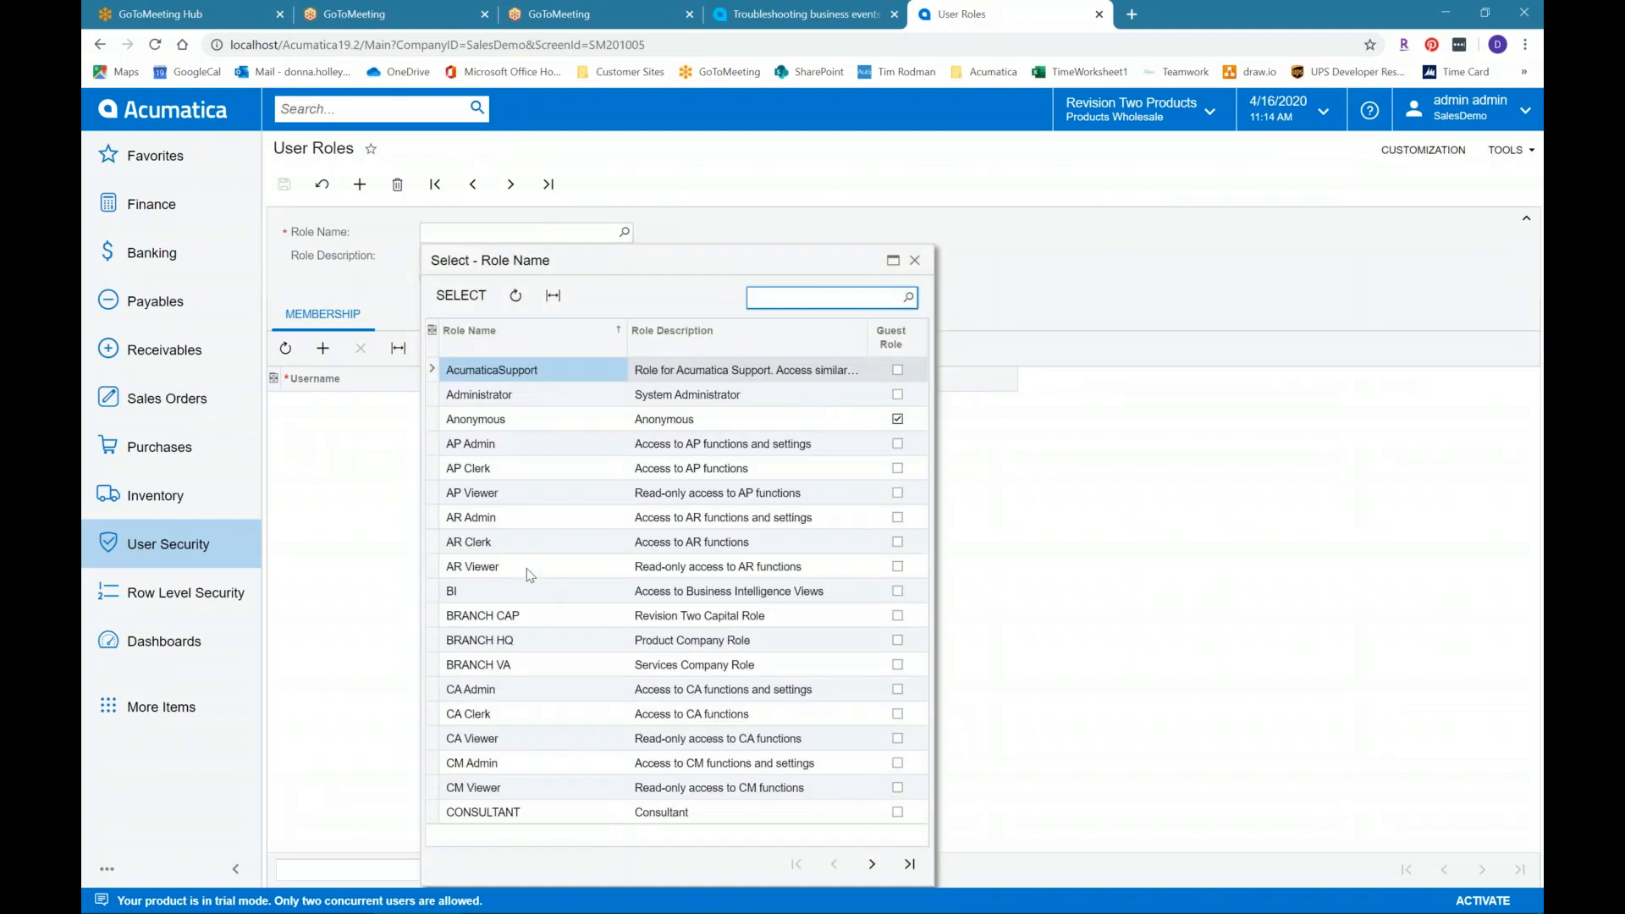
left_click(487, 520)
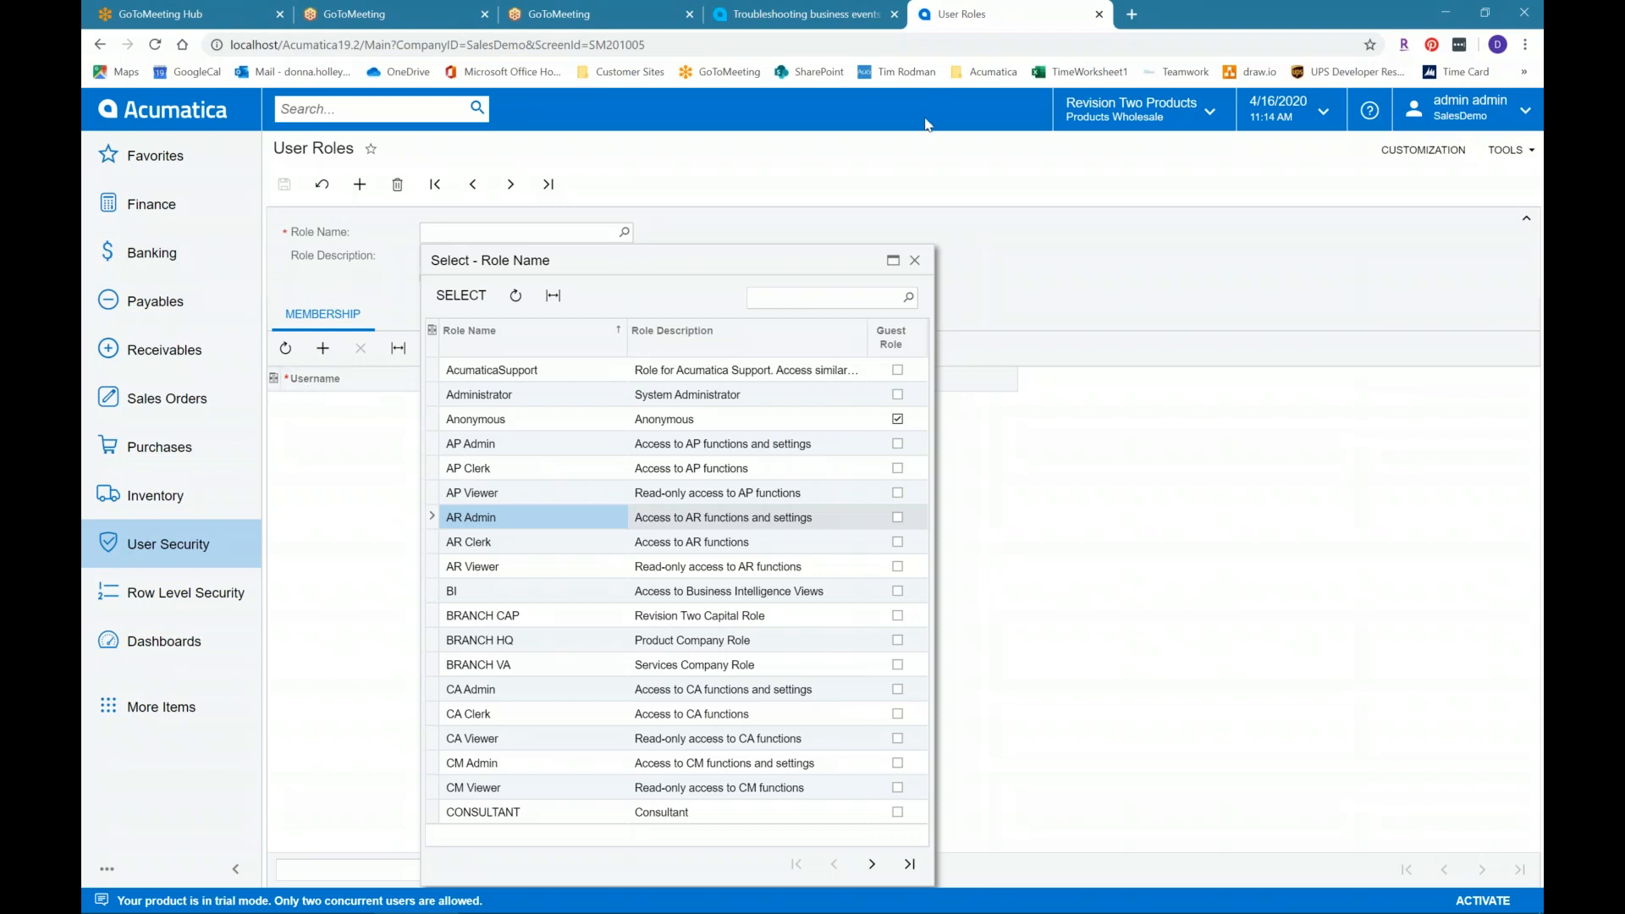
left_click(898, 159)
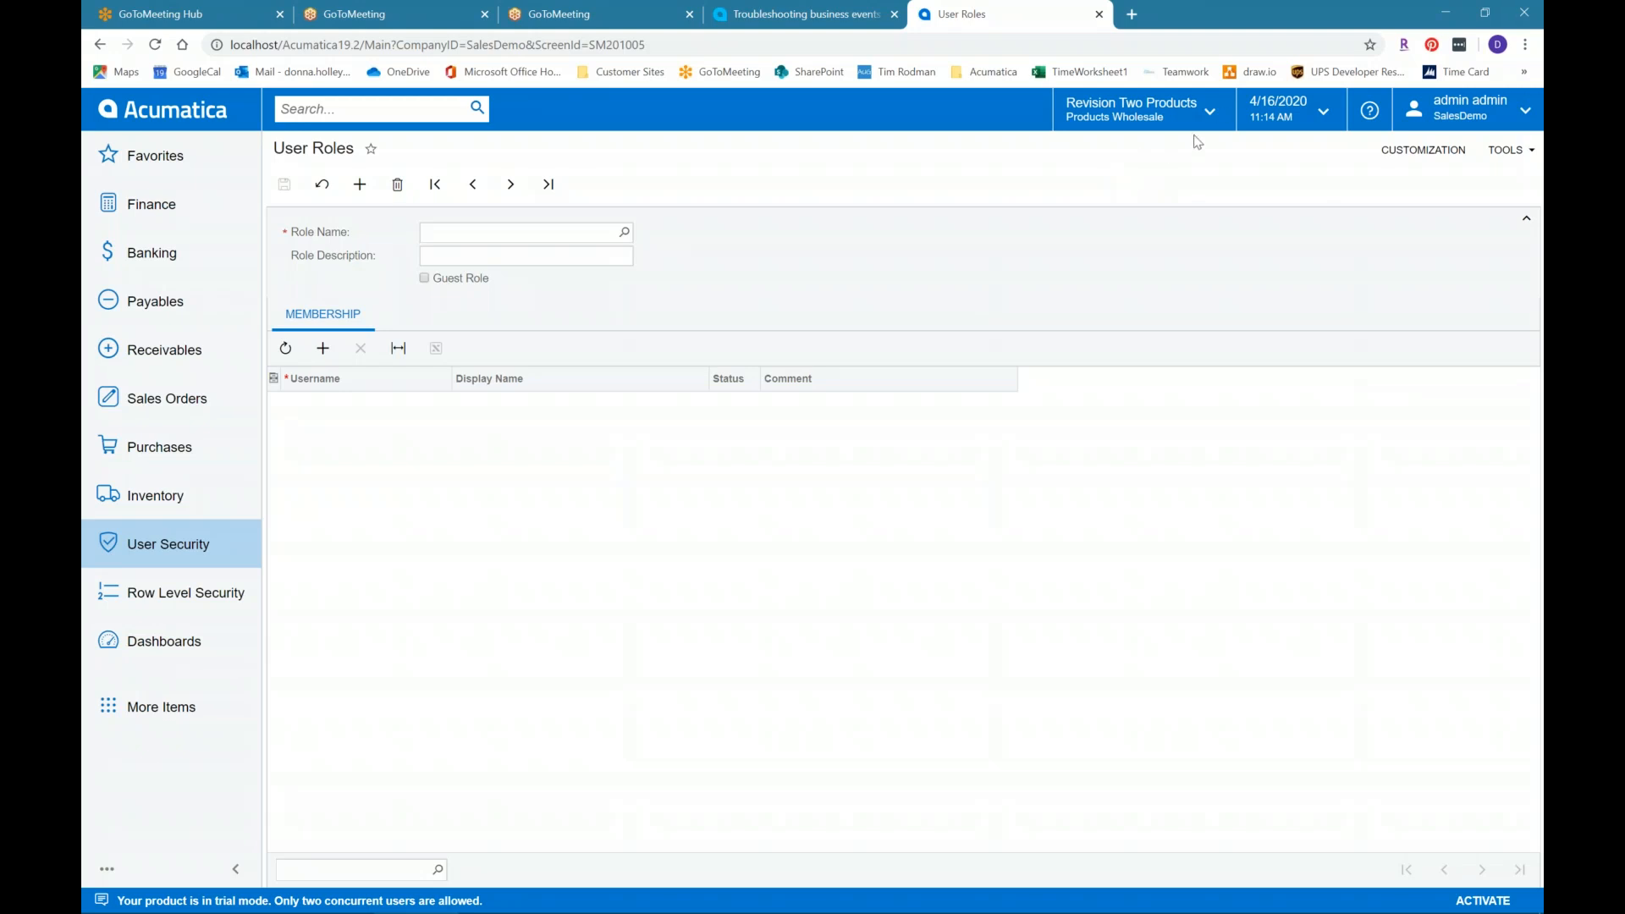
Step: Review the companies and branches available for switching, keeping the current branch
left_click(1210, 113)
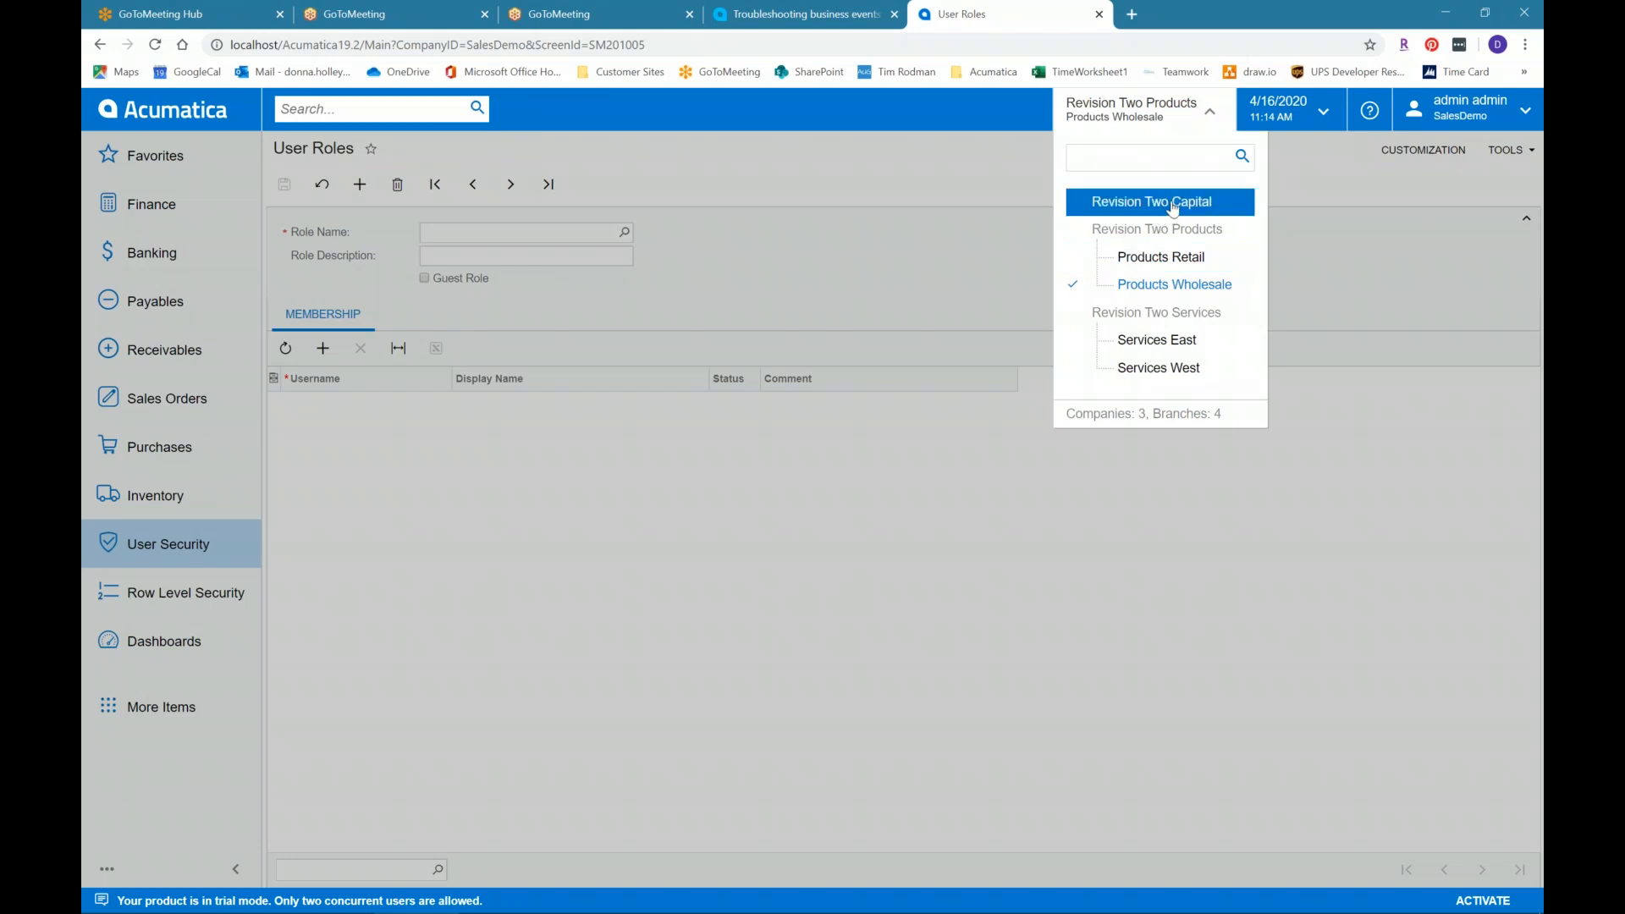
left_click(1189, 265)
left_click(973, 257)
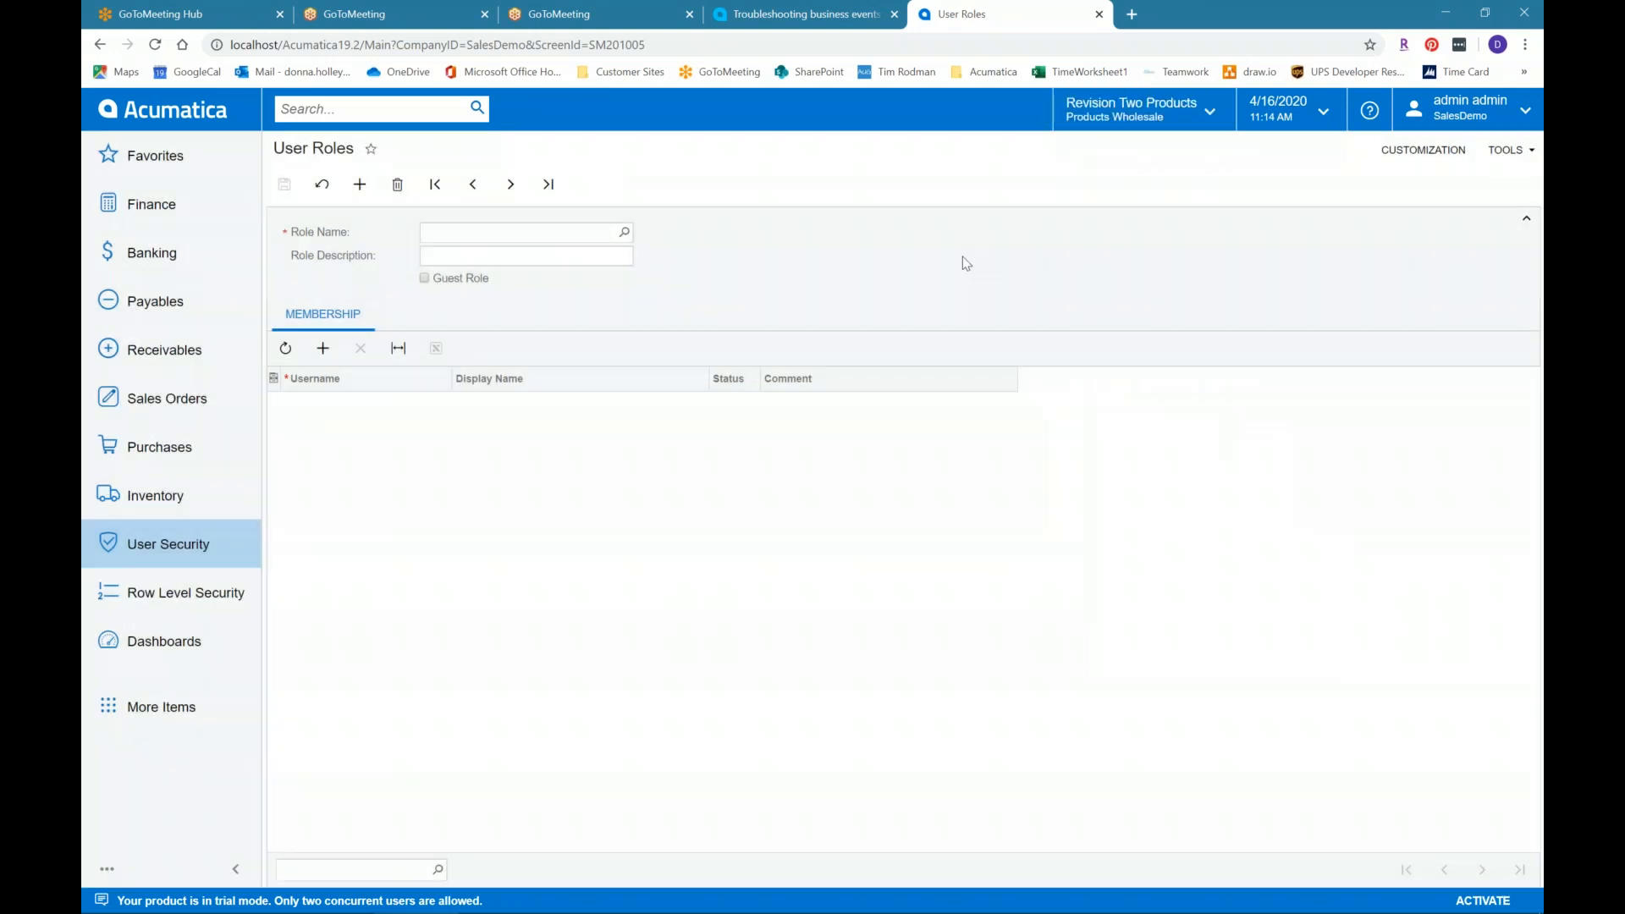
Step: Reopen the User Roles form and load the BRANCH CAP role to view its members
left_click(180, 549)
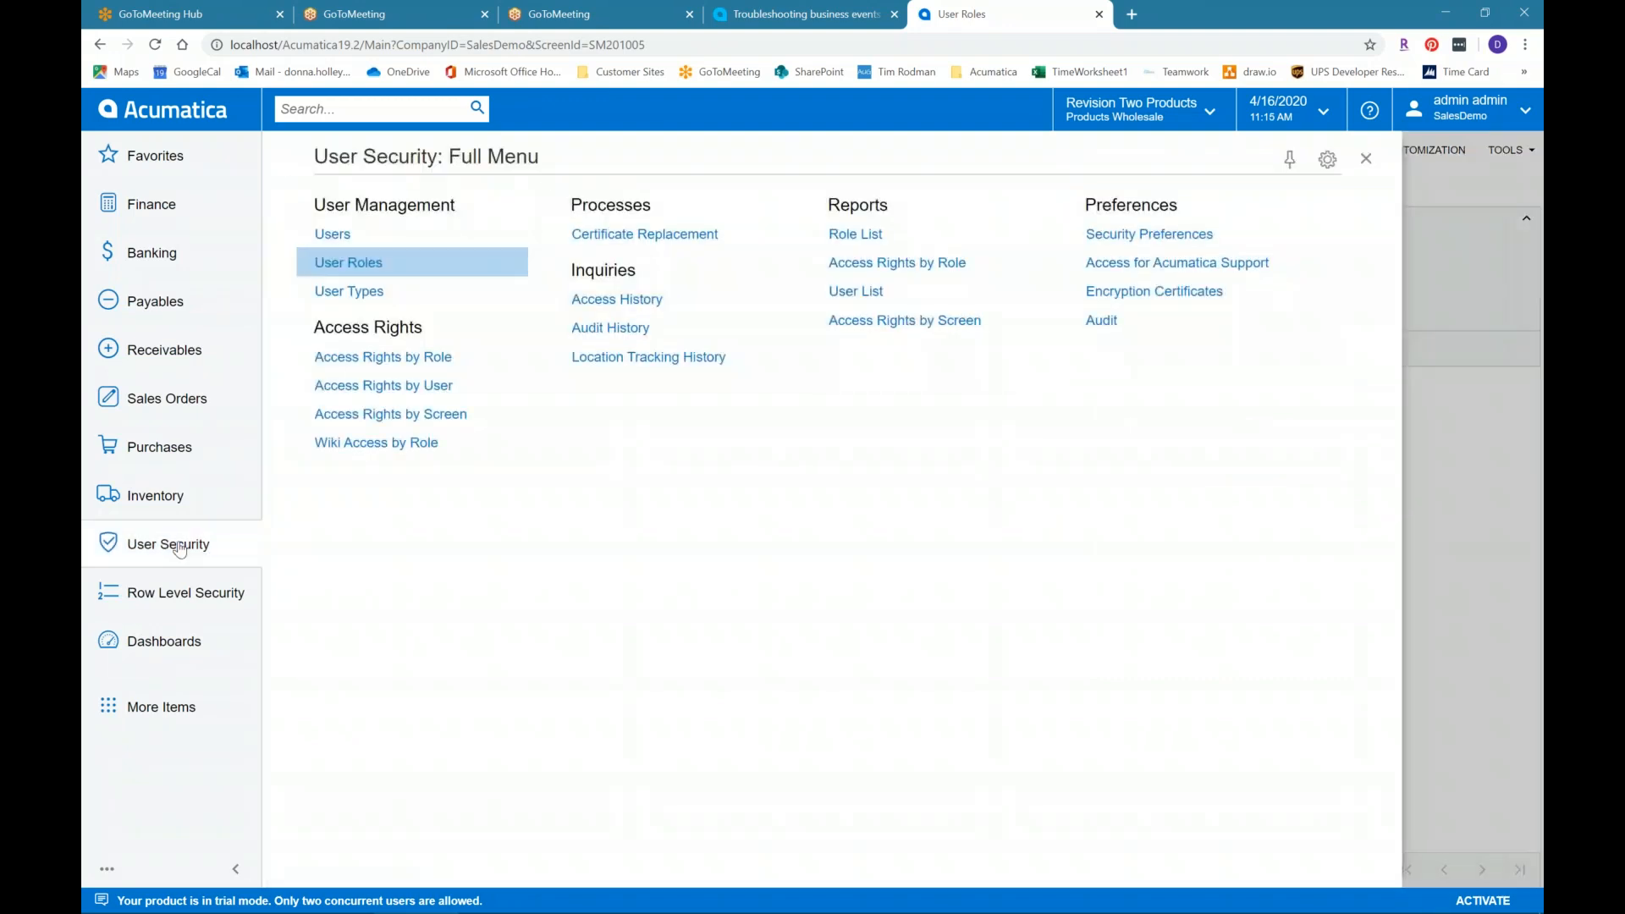
left_click(309, 262)
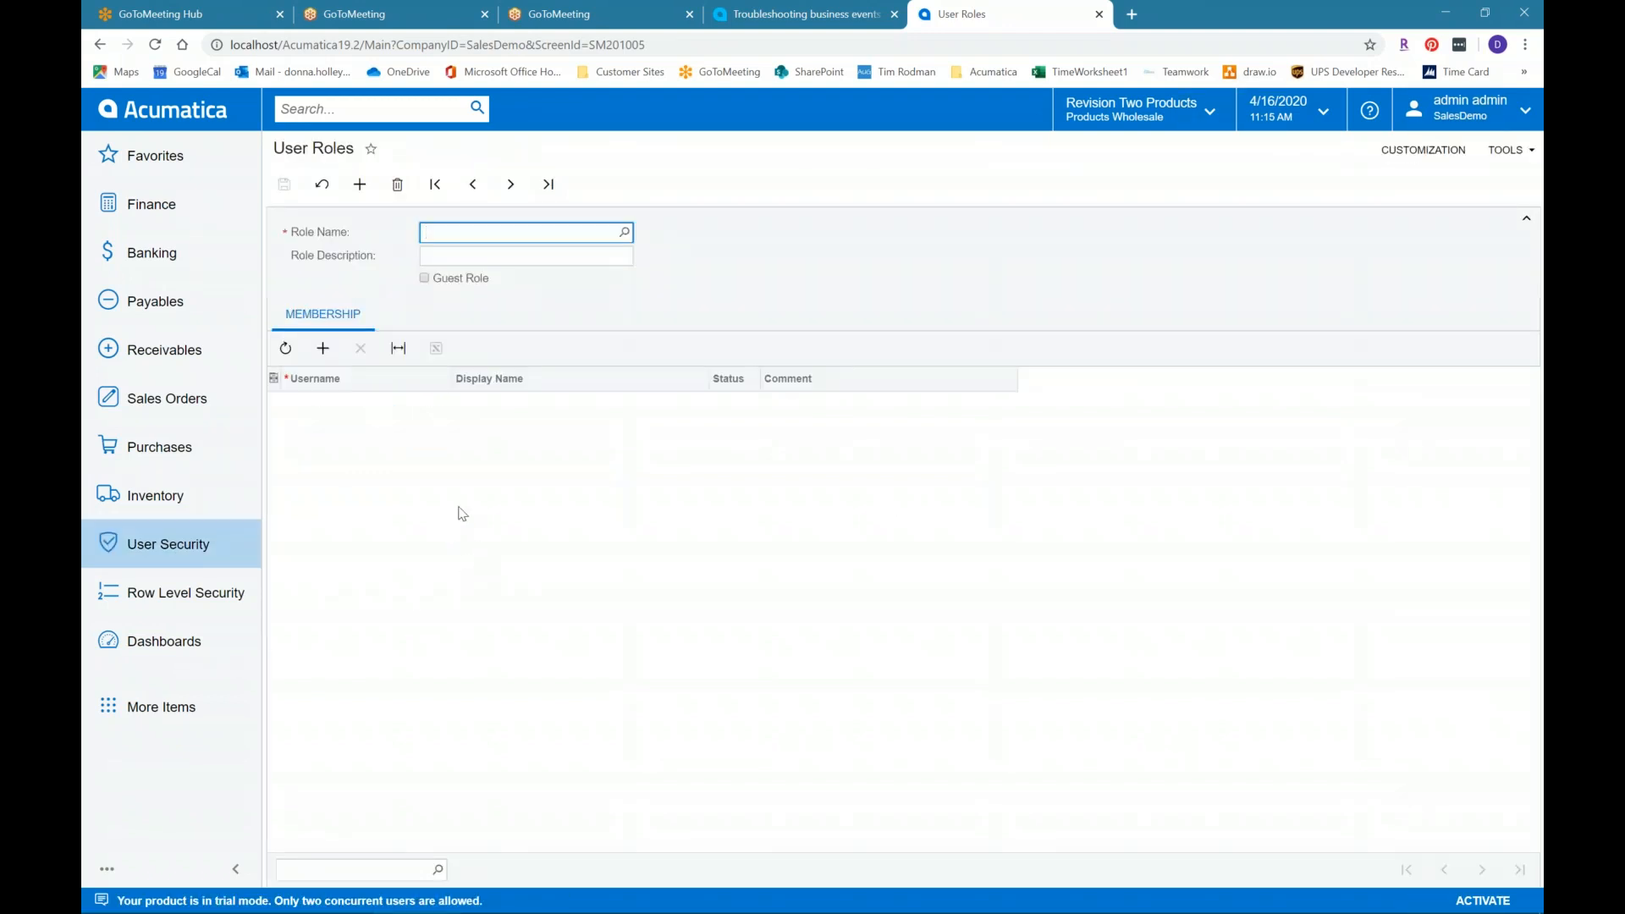
left_click(624, 232)
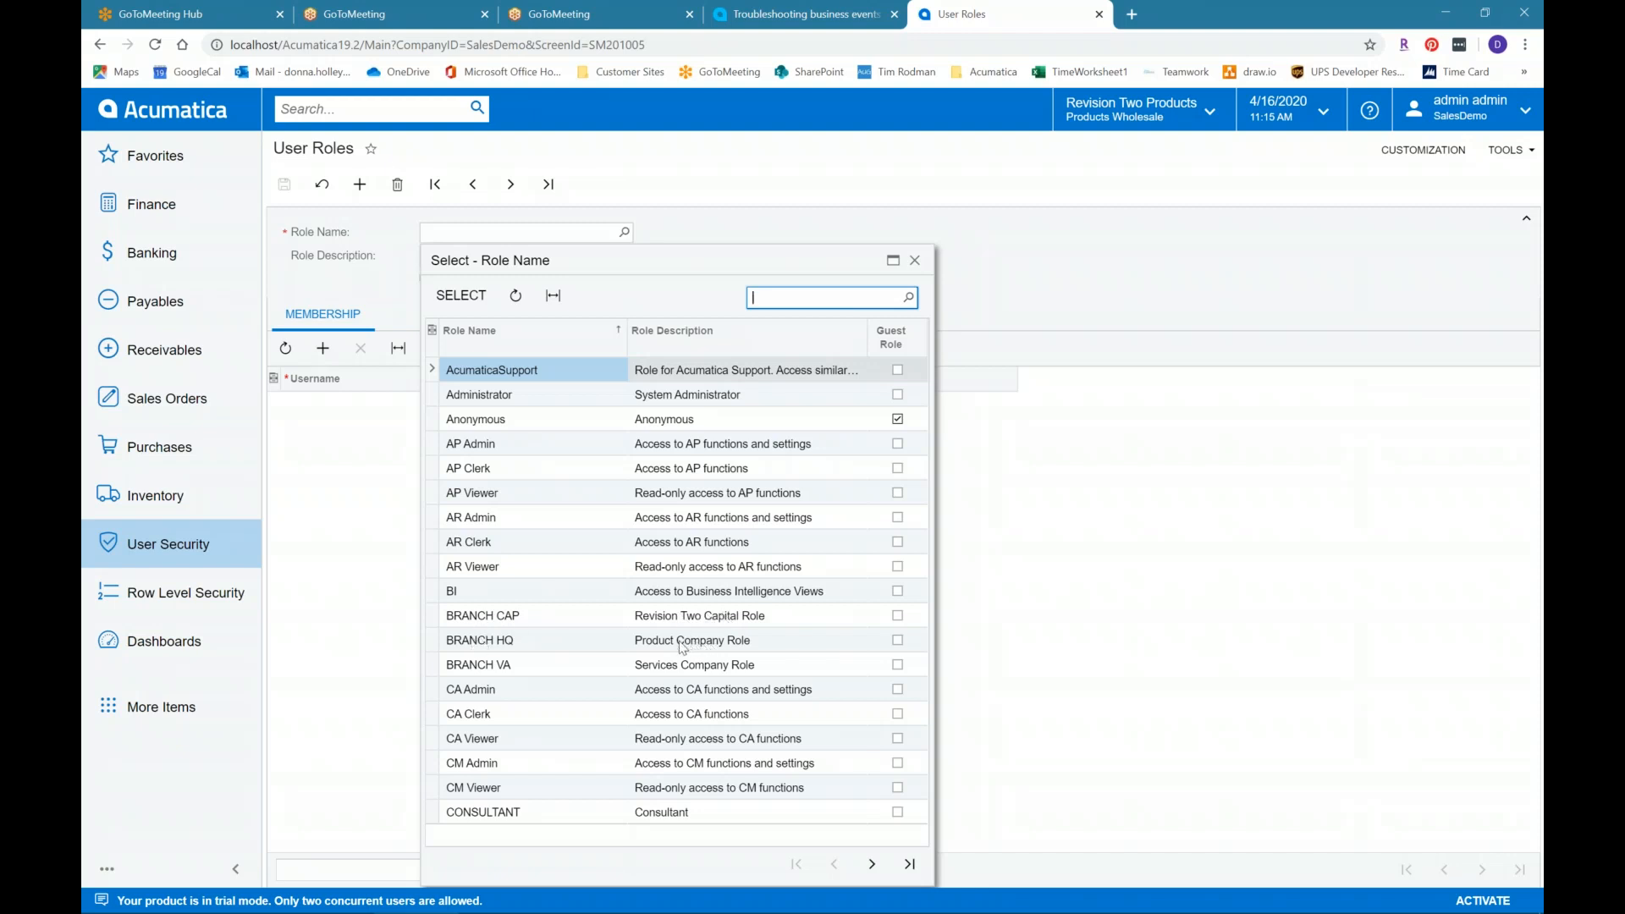
left_click(497, 624)
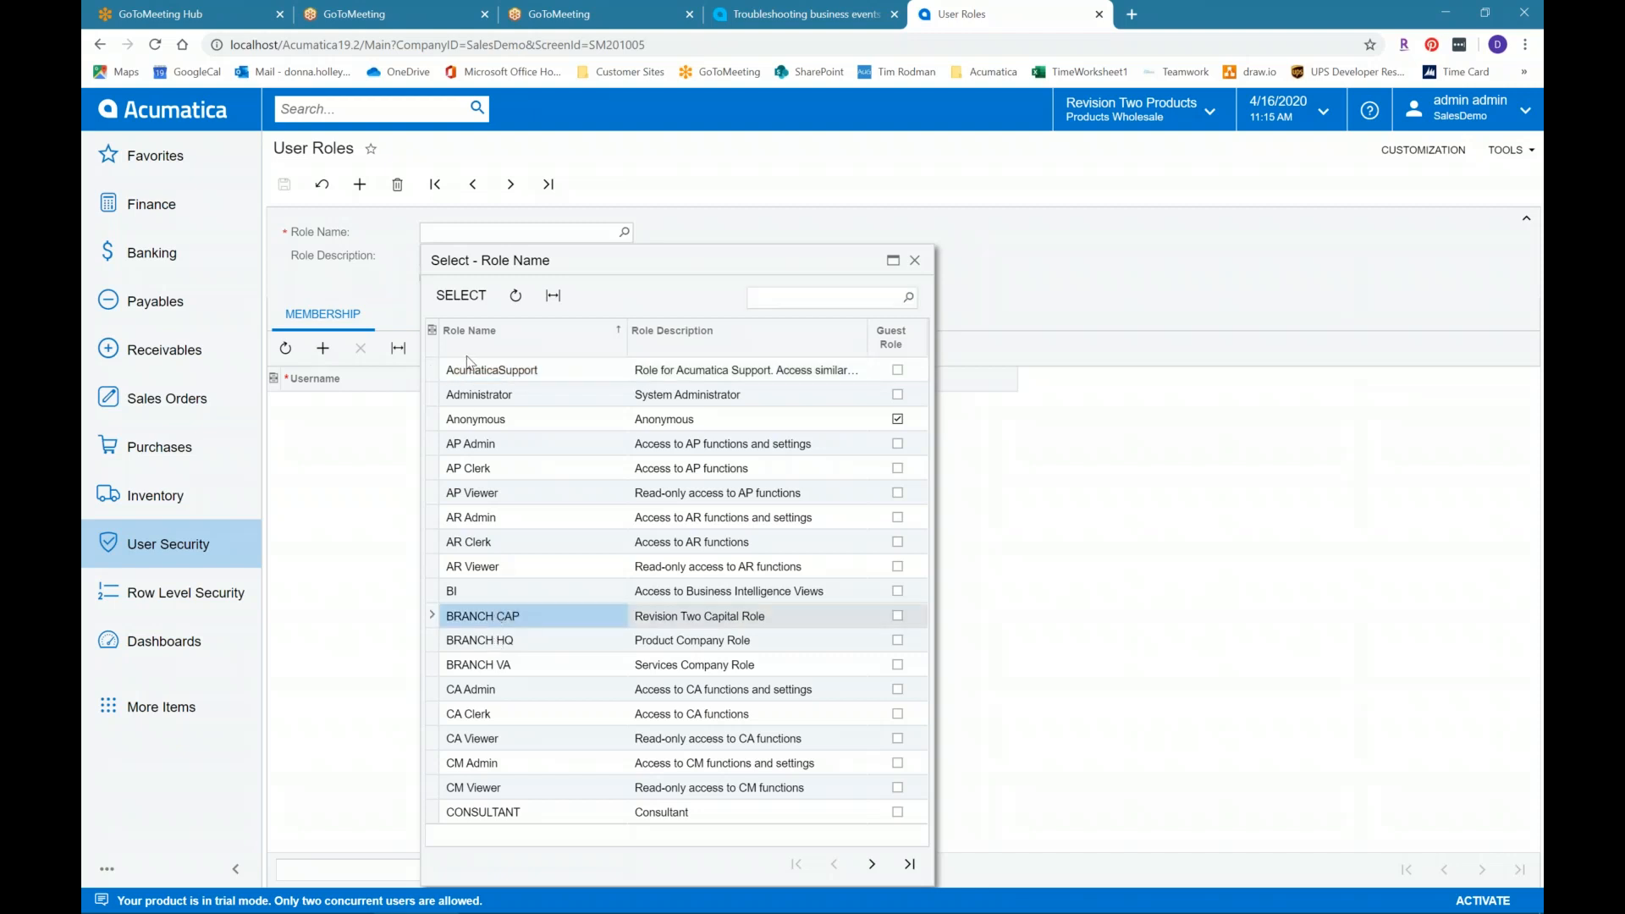
left_click(460, 295)
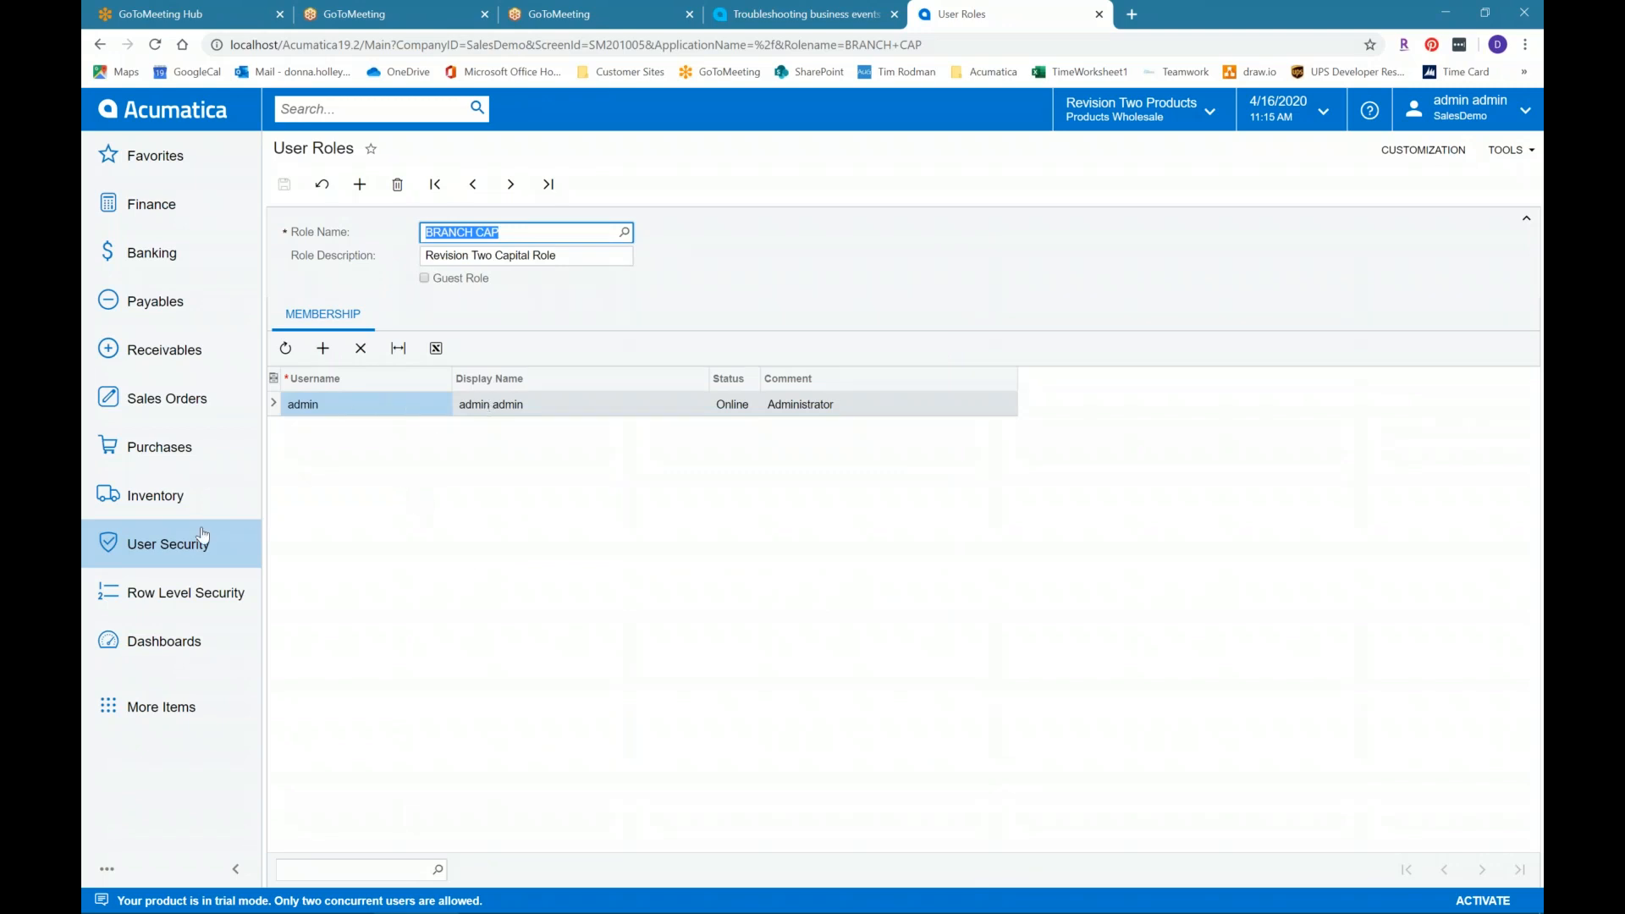
Step: Open the admin login on the Users form and examine its branch roles, including BRANCH CAP
left_click(190, 550)
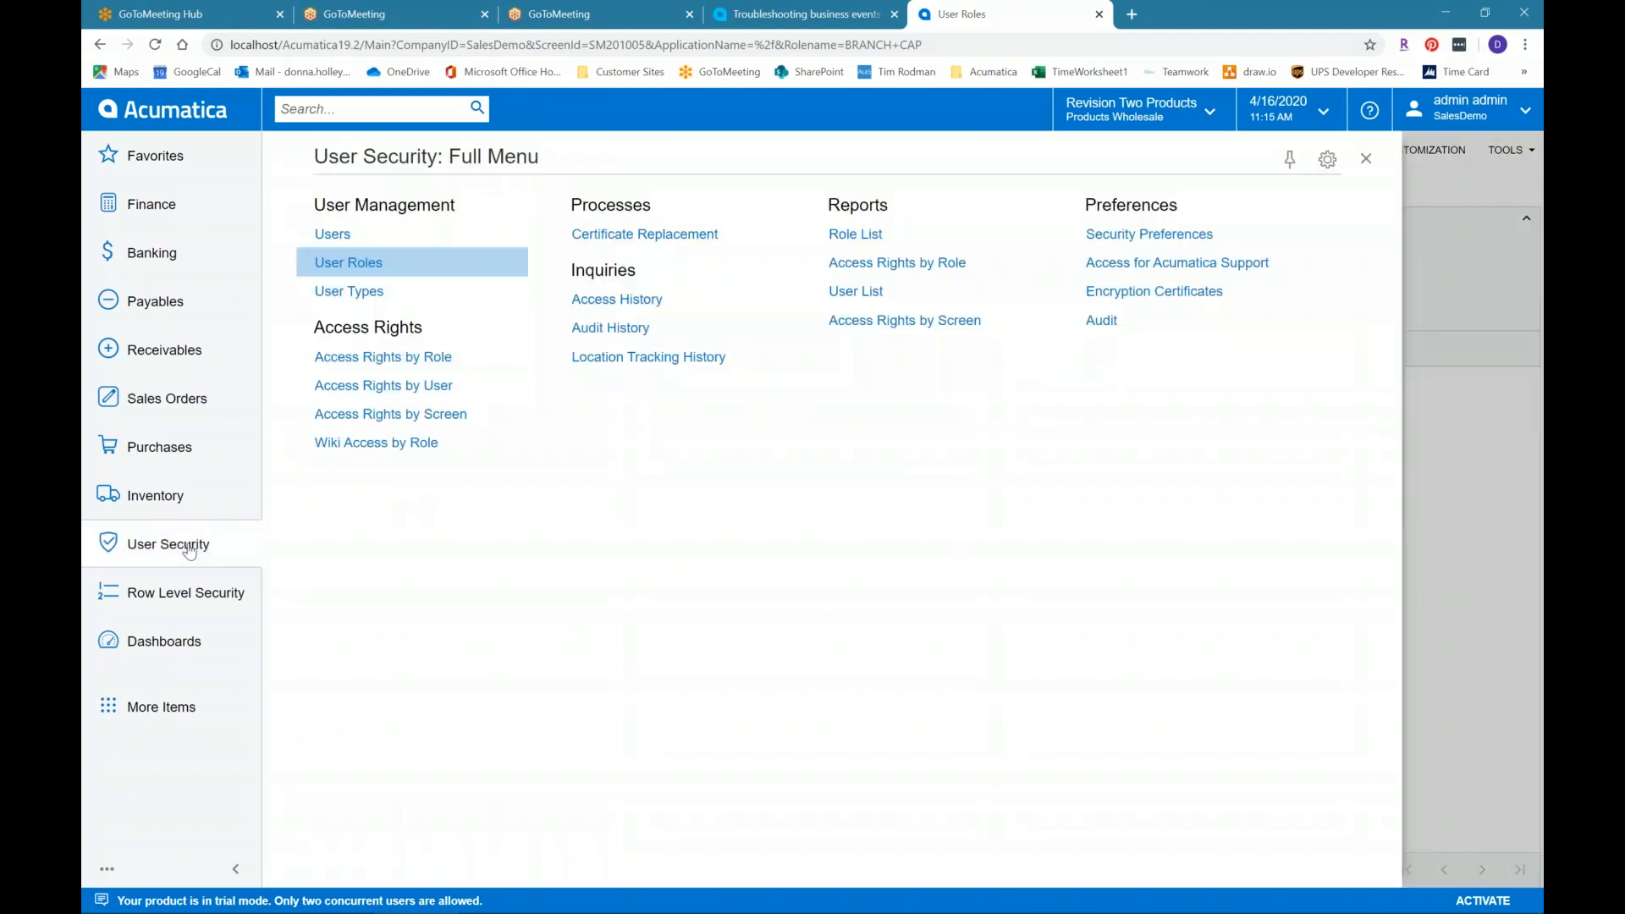
left_click(330, 233)
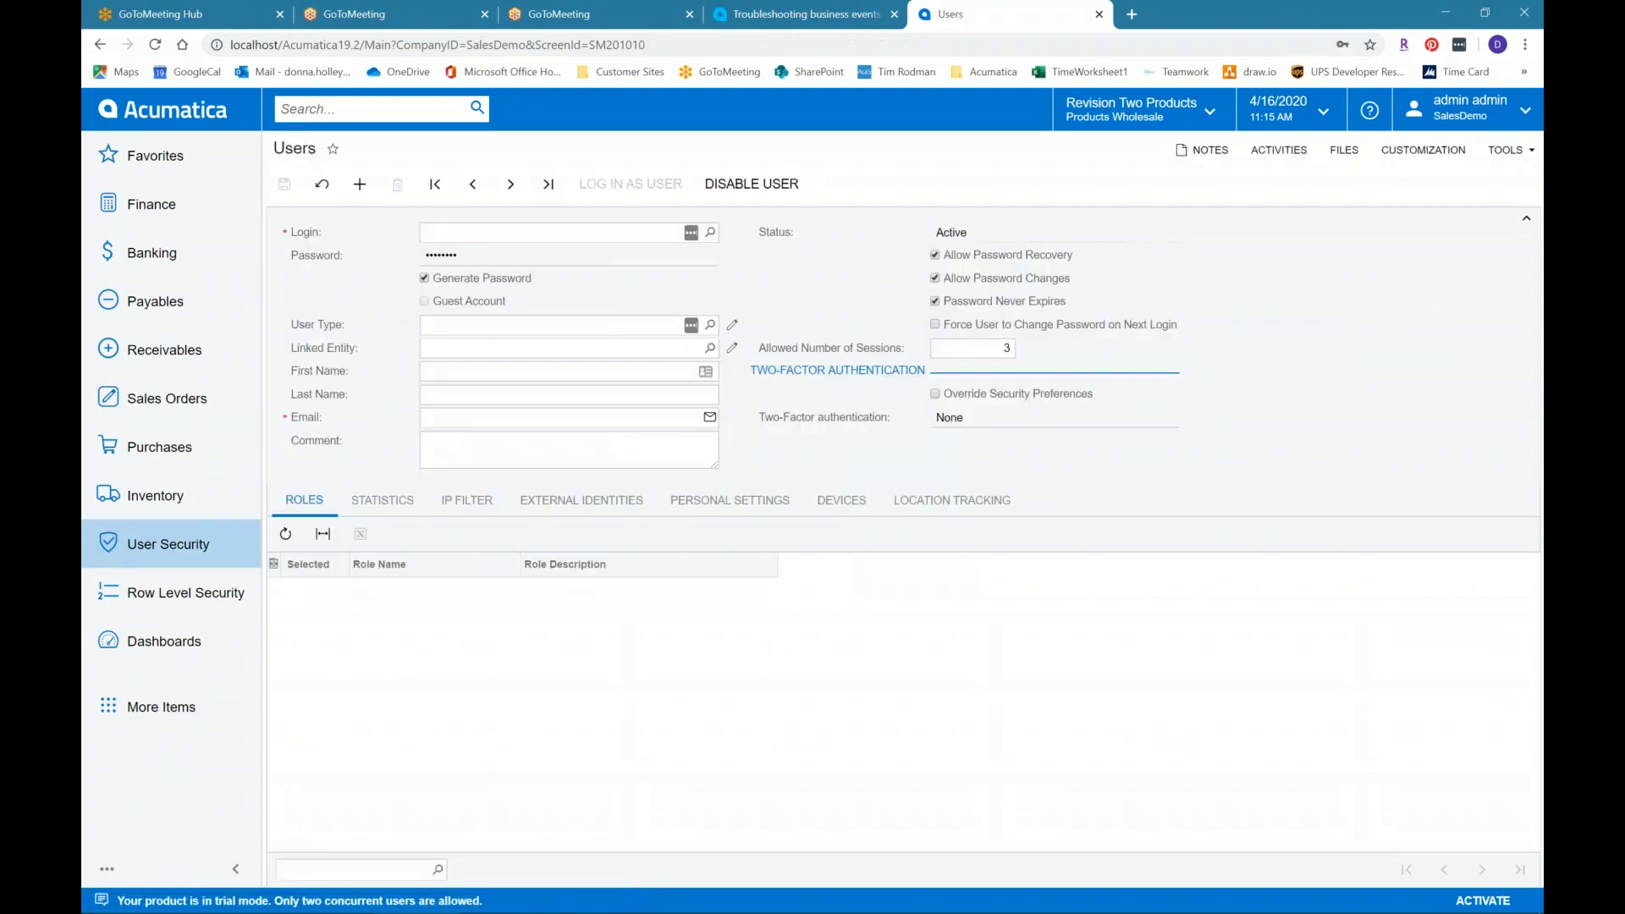
left_click(710, 233)
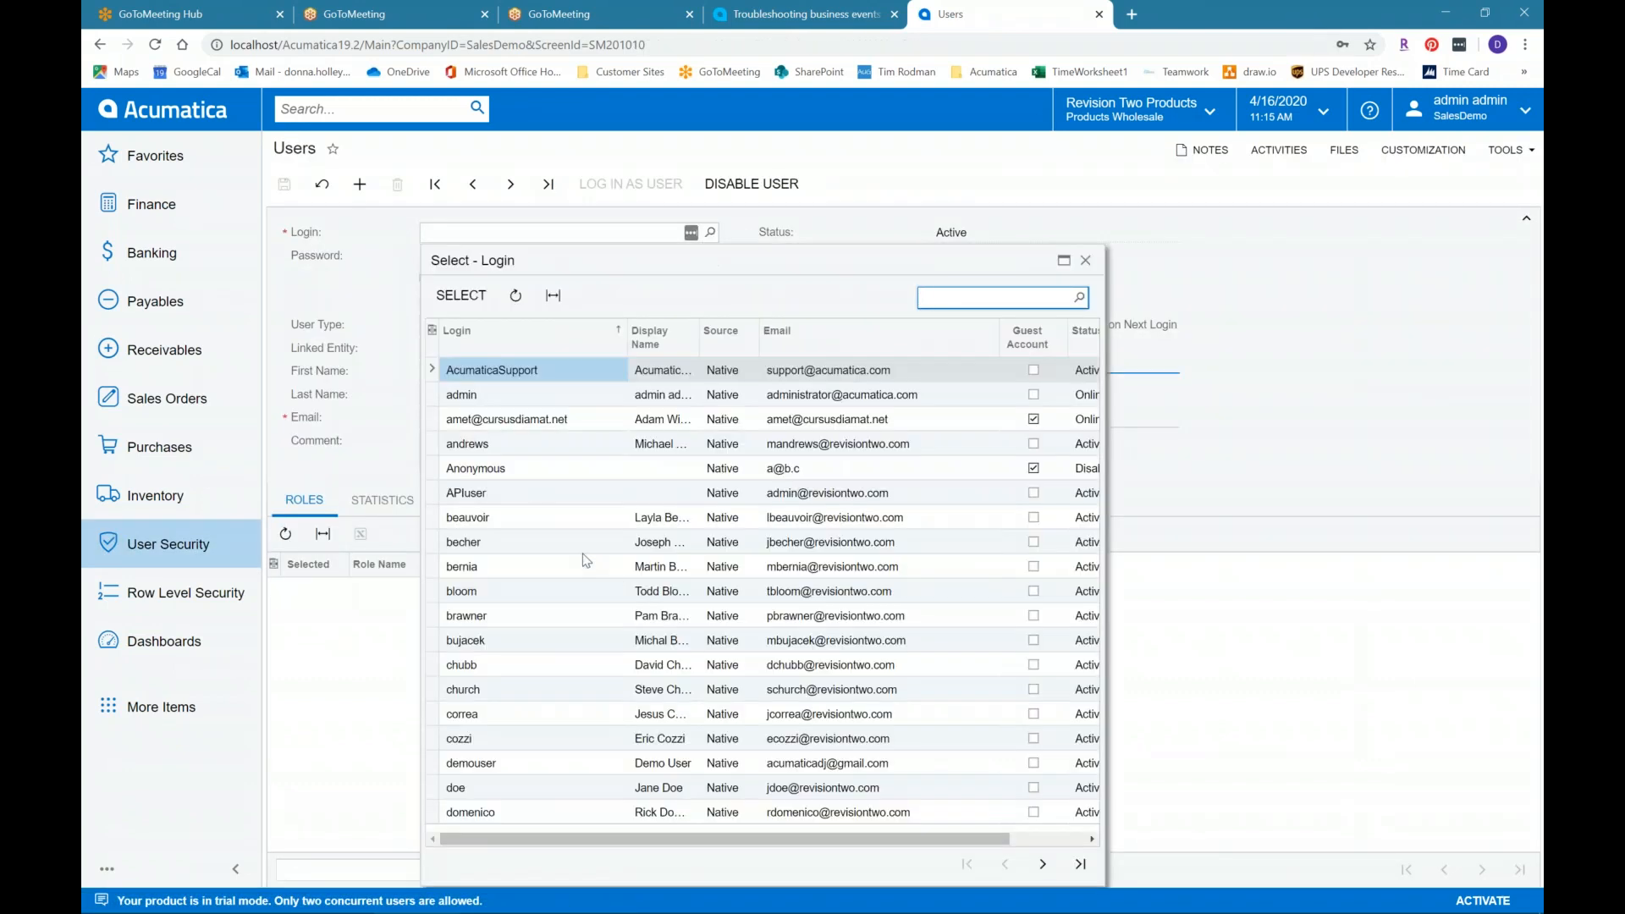
double_click(466, 395)
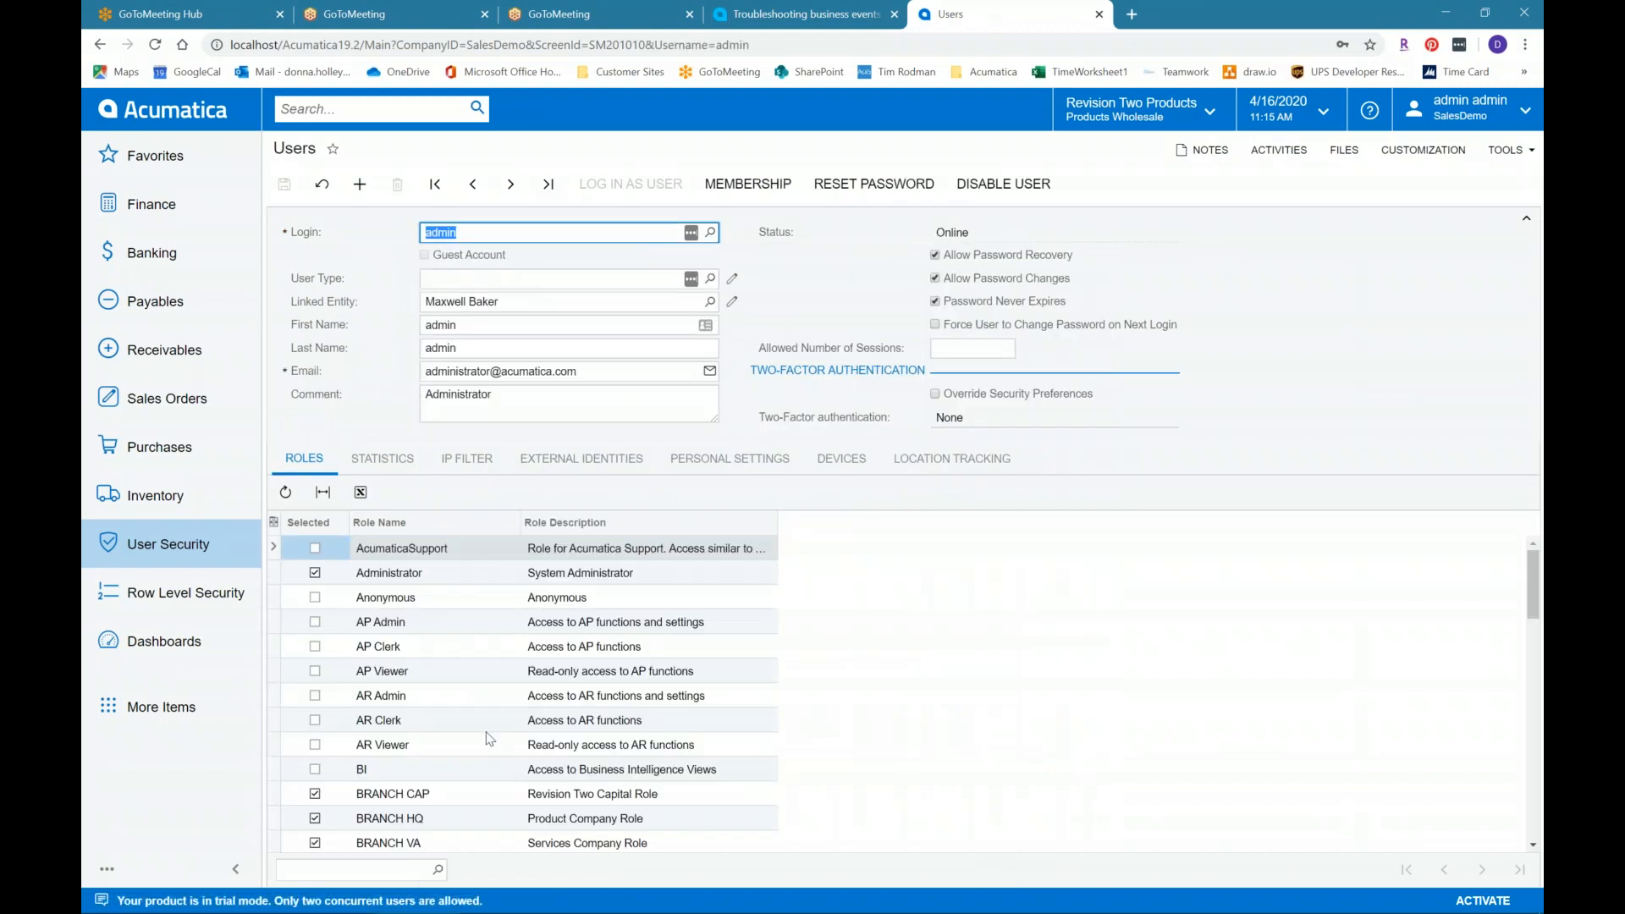
scroll(489, 738, "down", 2)
scroll(489, 738, "down", 1)
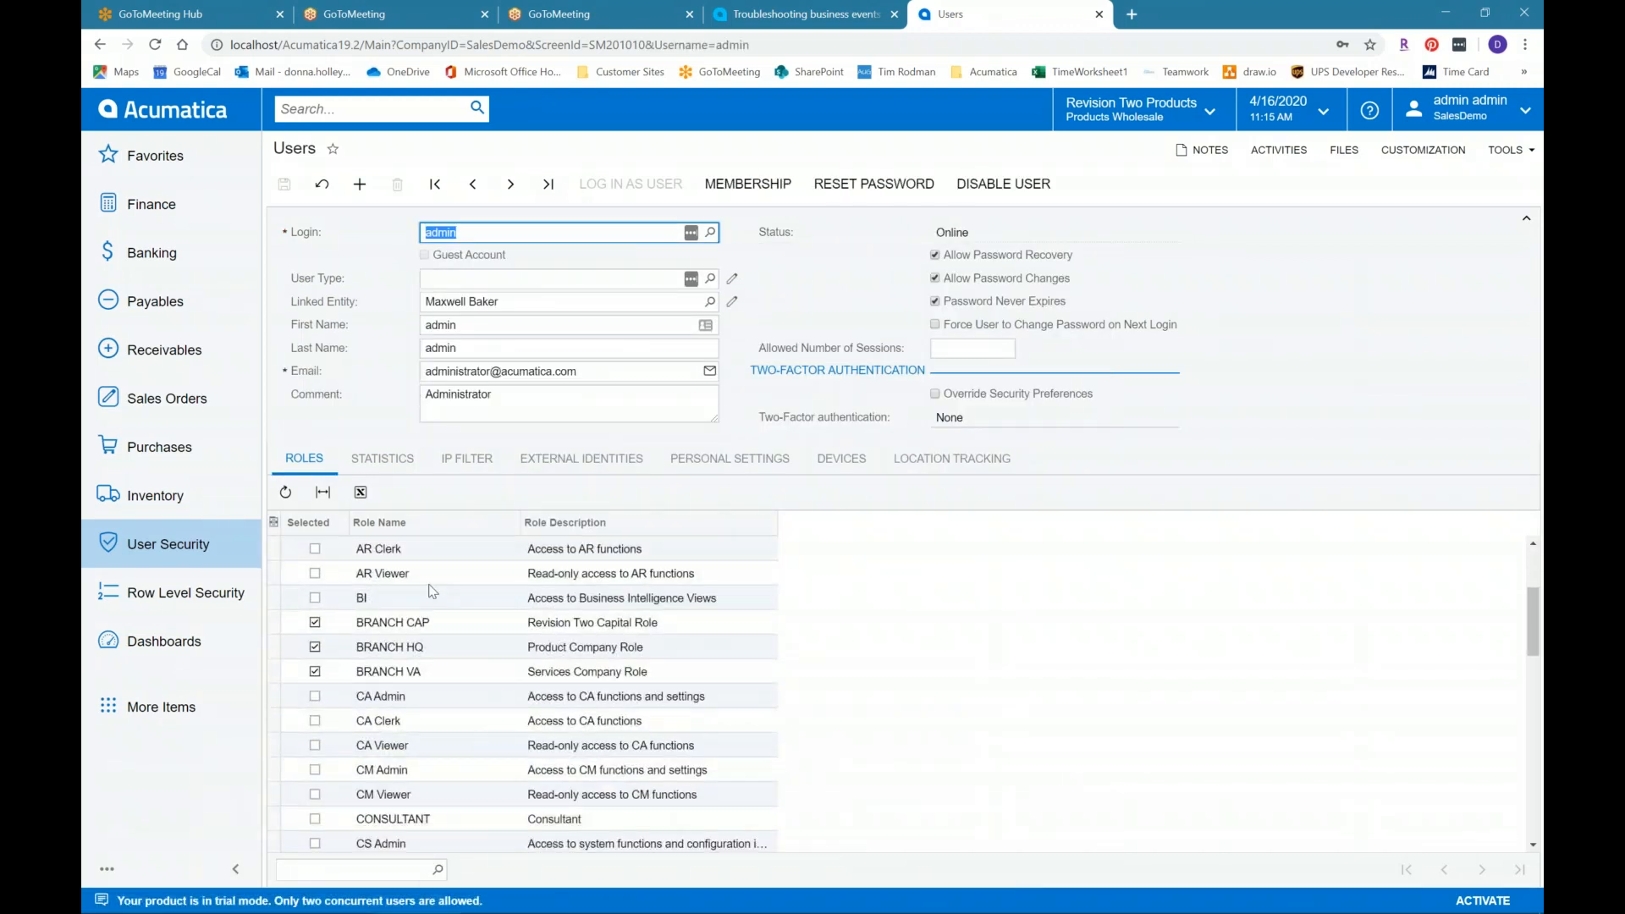
left_click(401, 627)
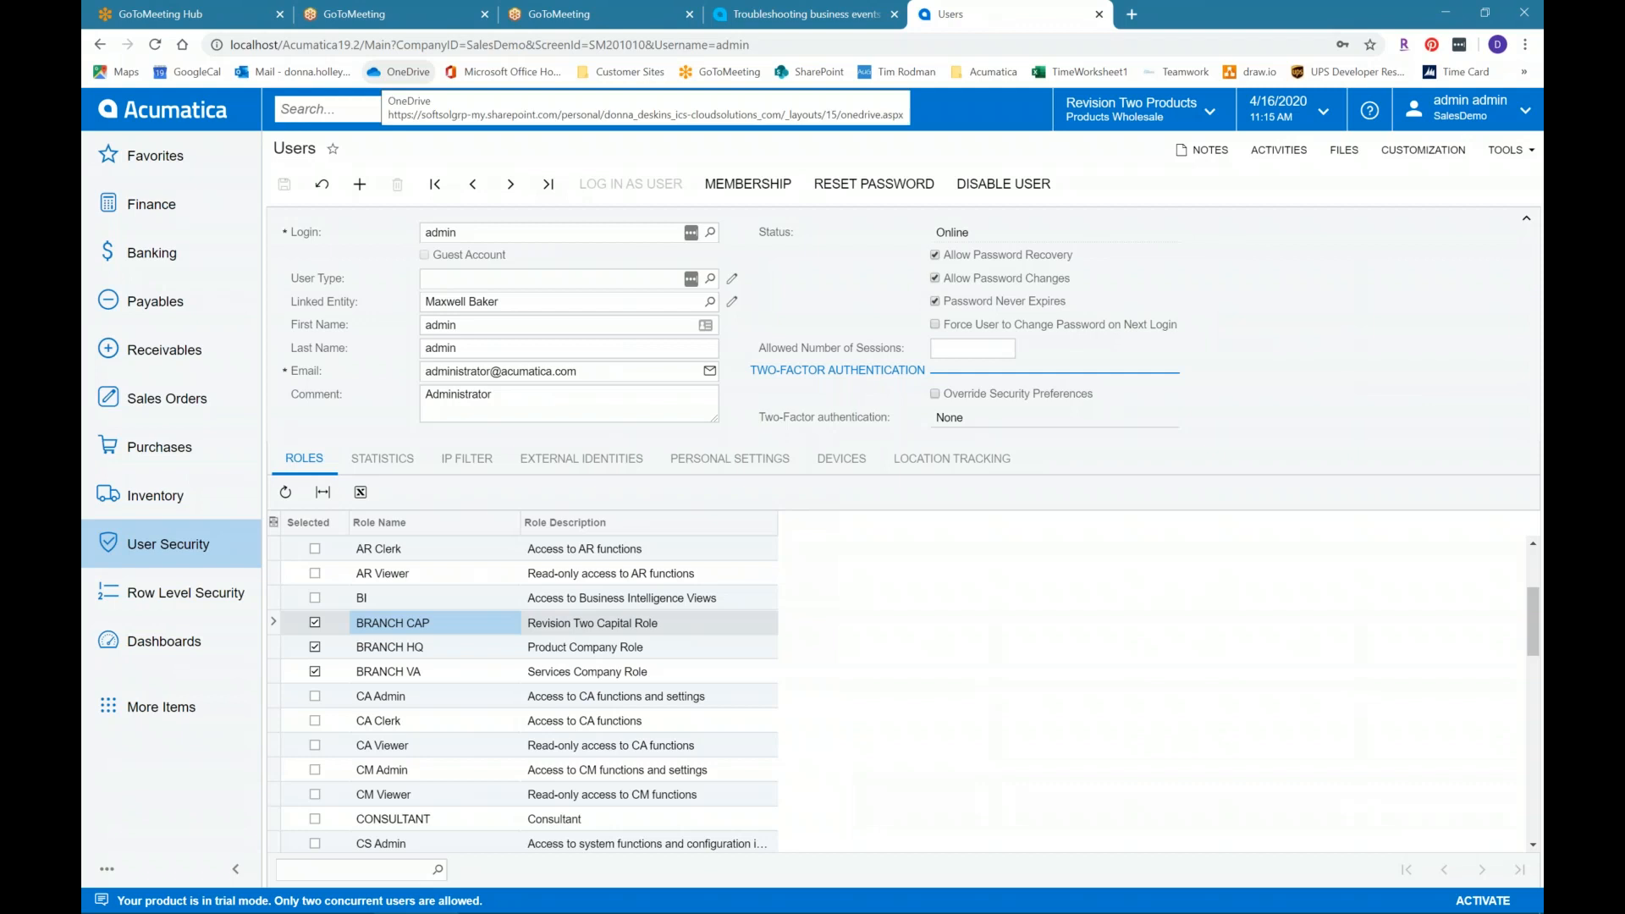
Step: Find the Companies form by searching for "compan" and check the access role in the CAPITAL company's configuration settings
left_click(330, 108)
type("compan")
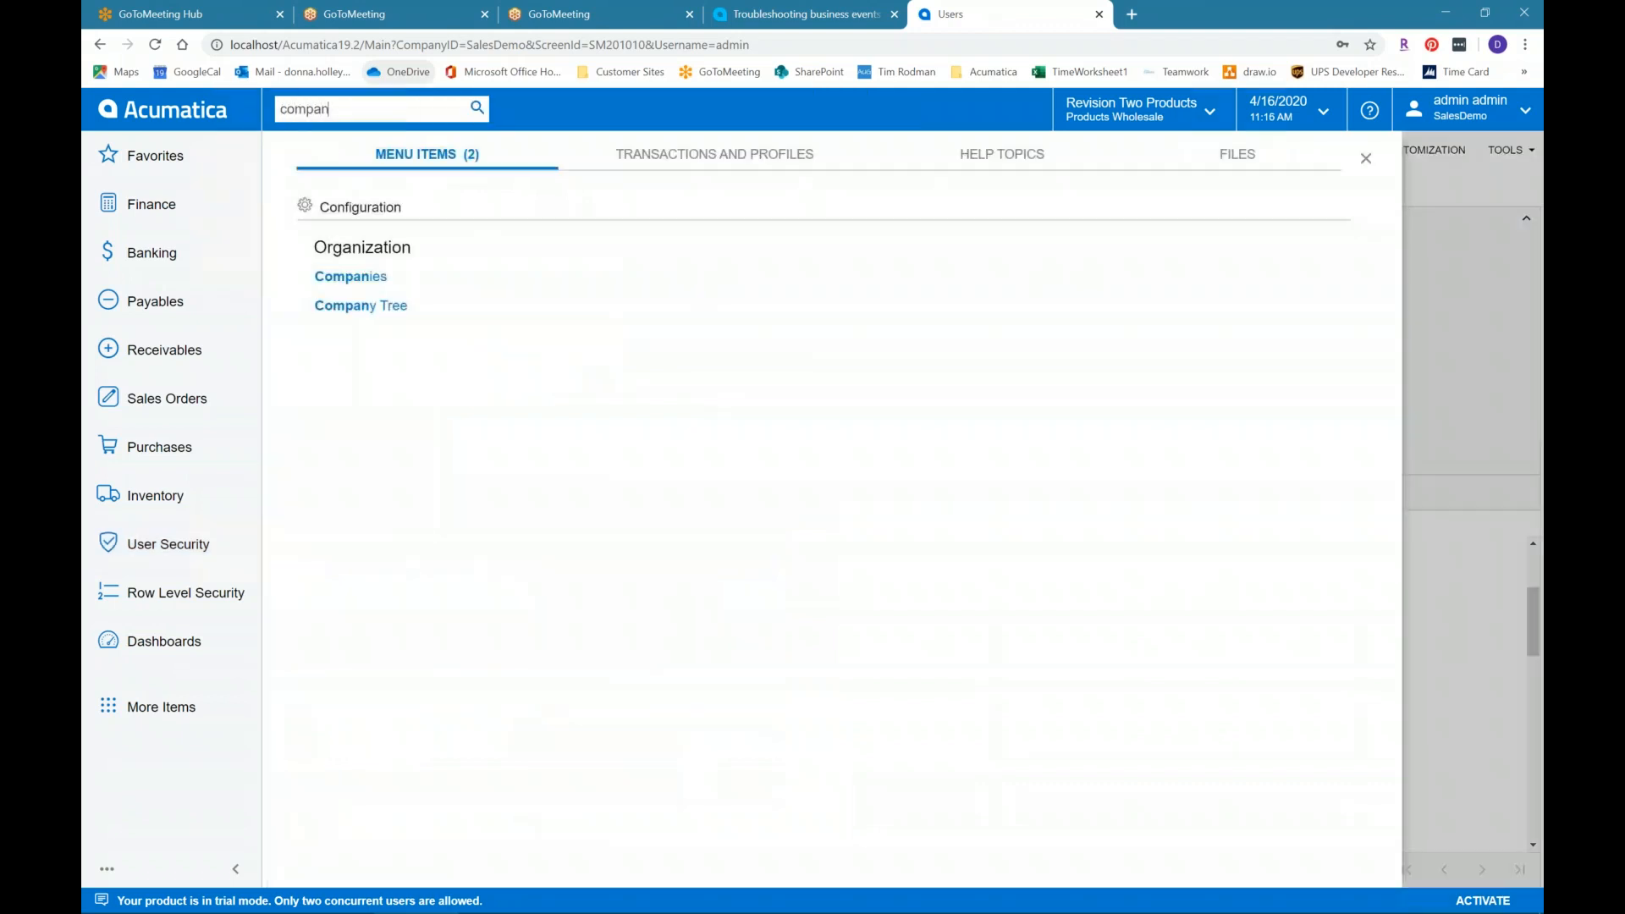
left_click(351, 276)
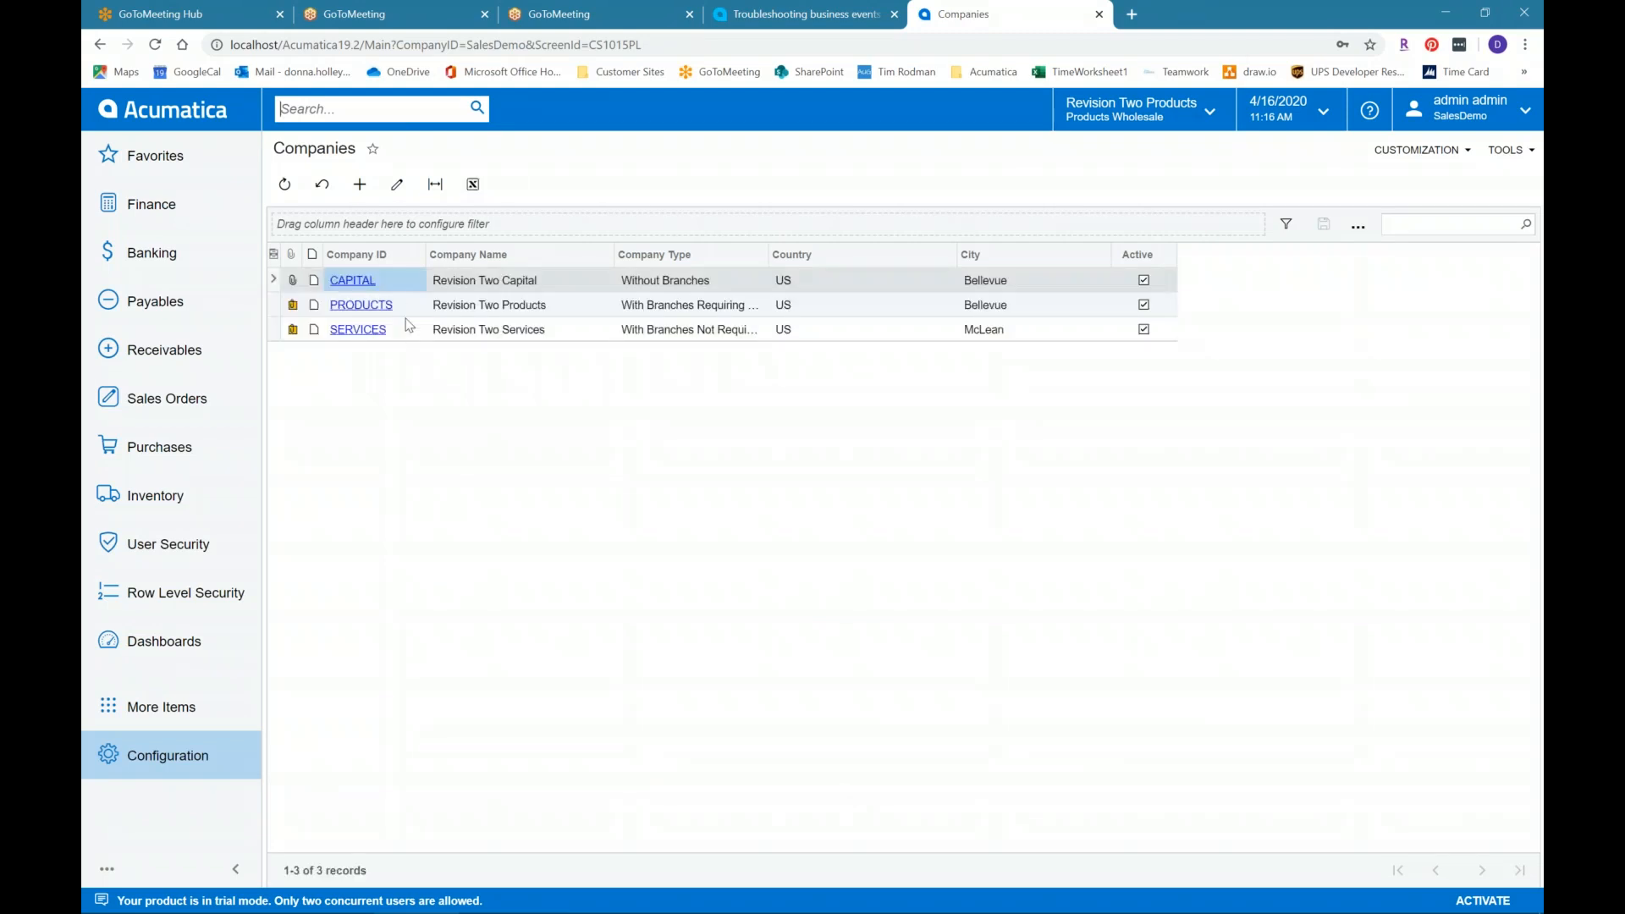
left_click(352, 280)
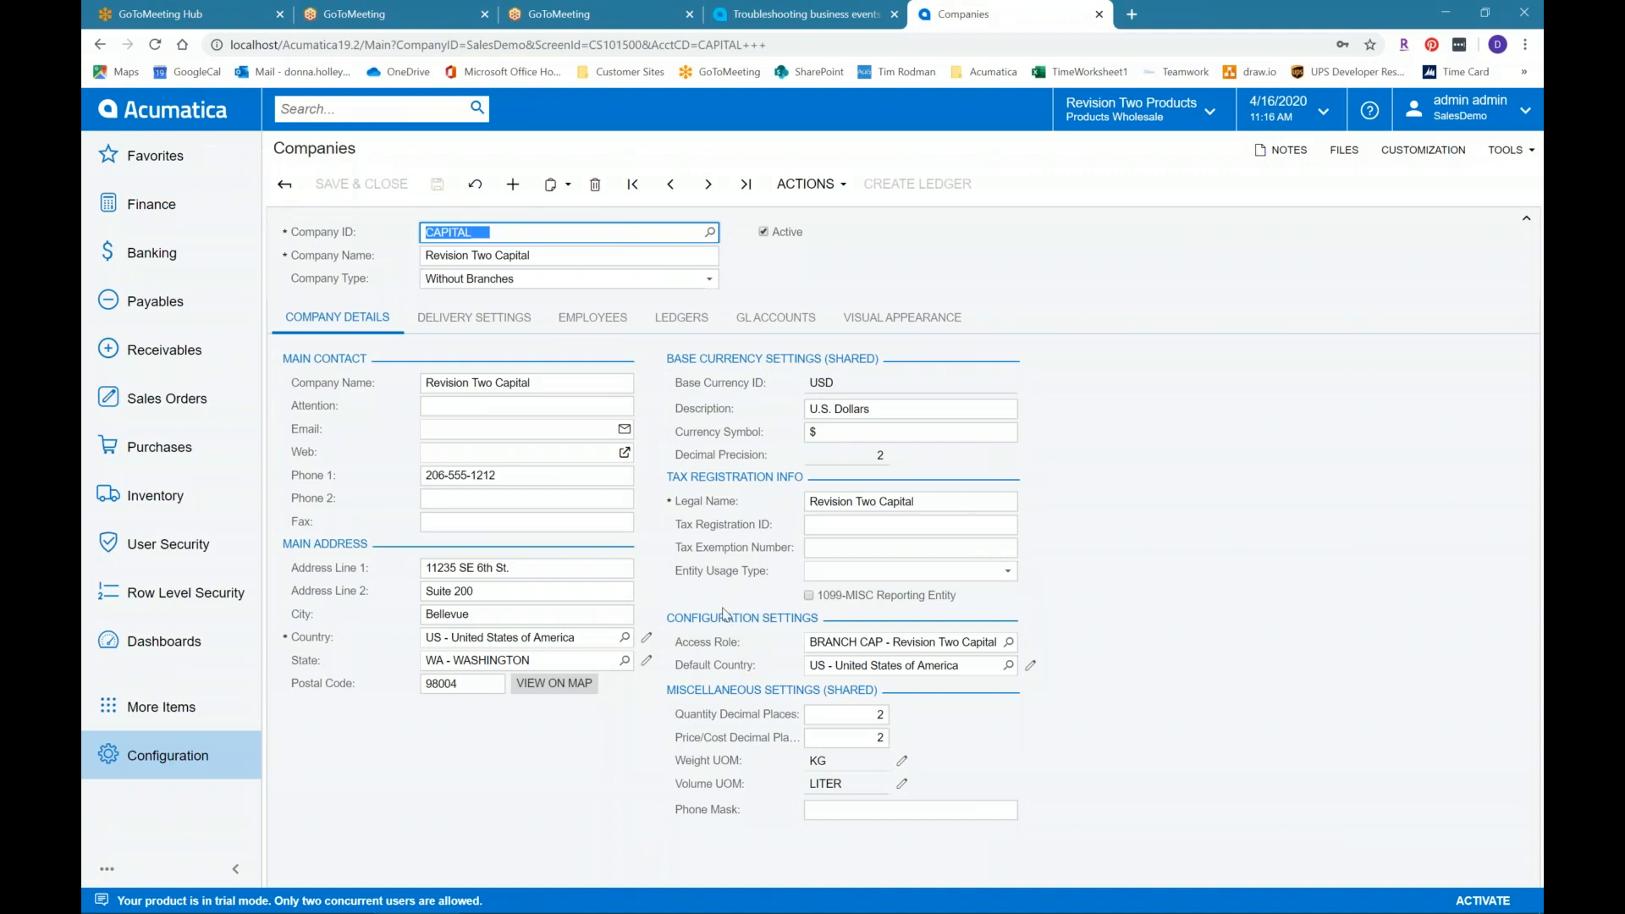
left_click(855, 644)
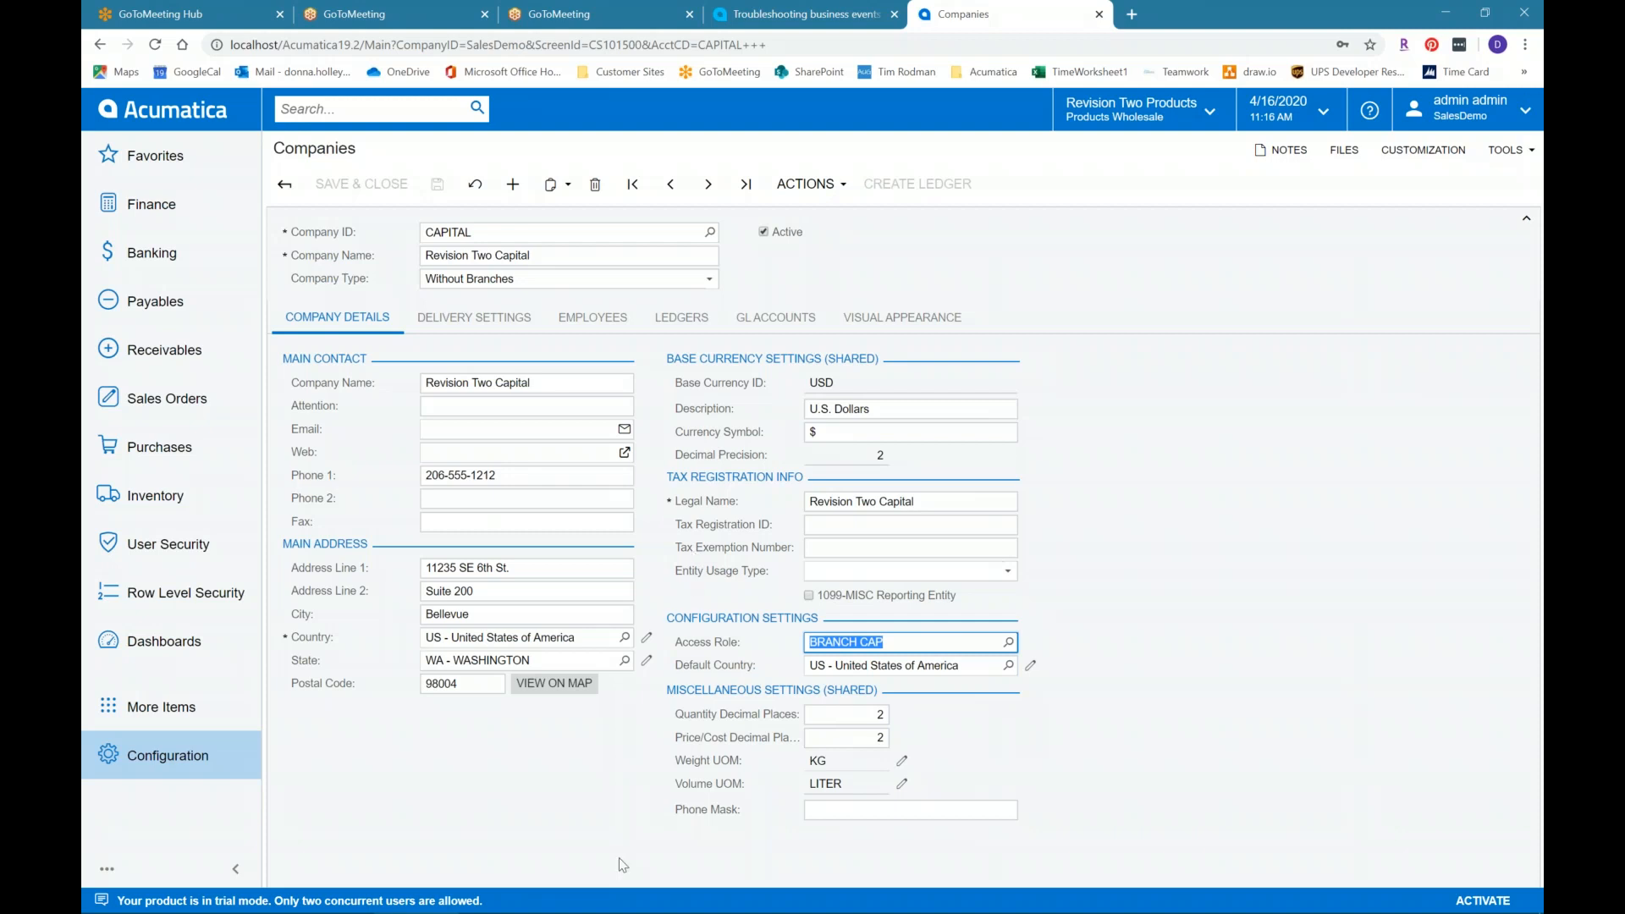
left_click(434, 733)
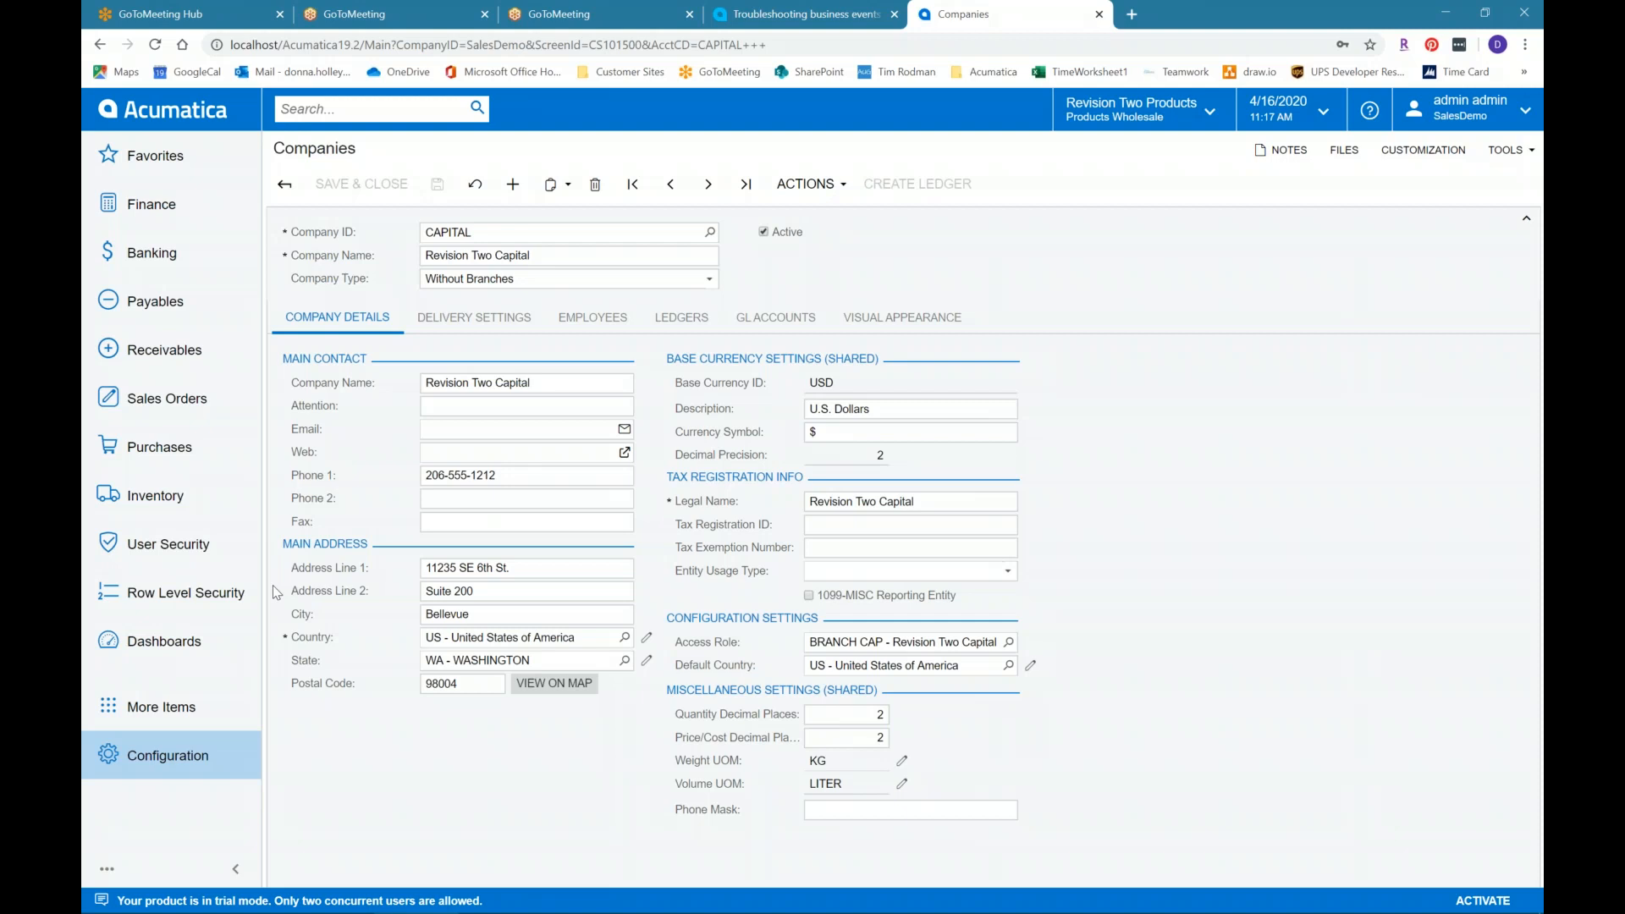
Step: Open the GL Account Access form under Row Level Security and review the Cash Account Access group's description and selected users
left_click(206, 595)
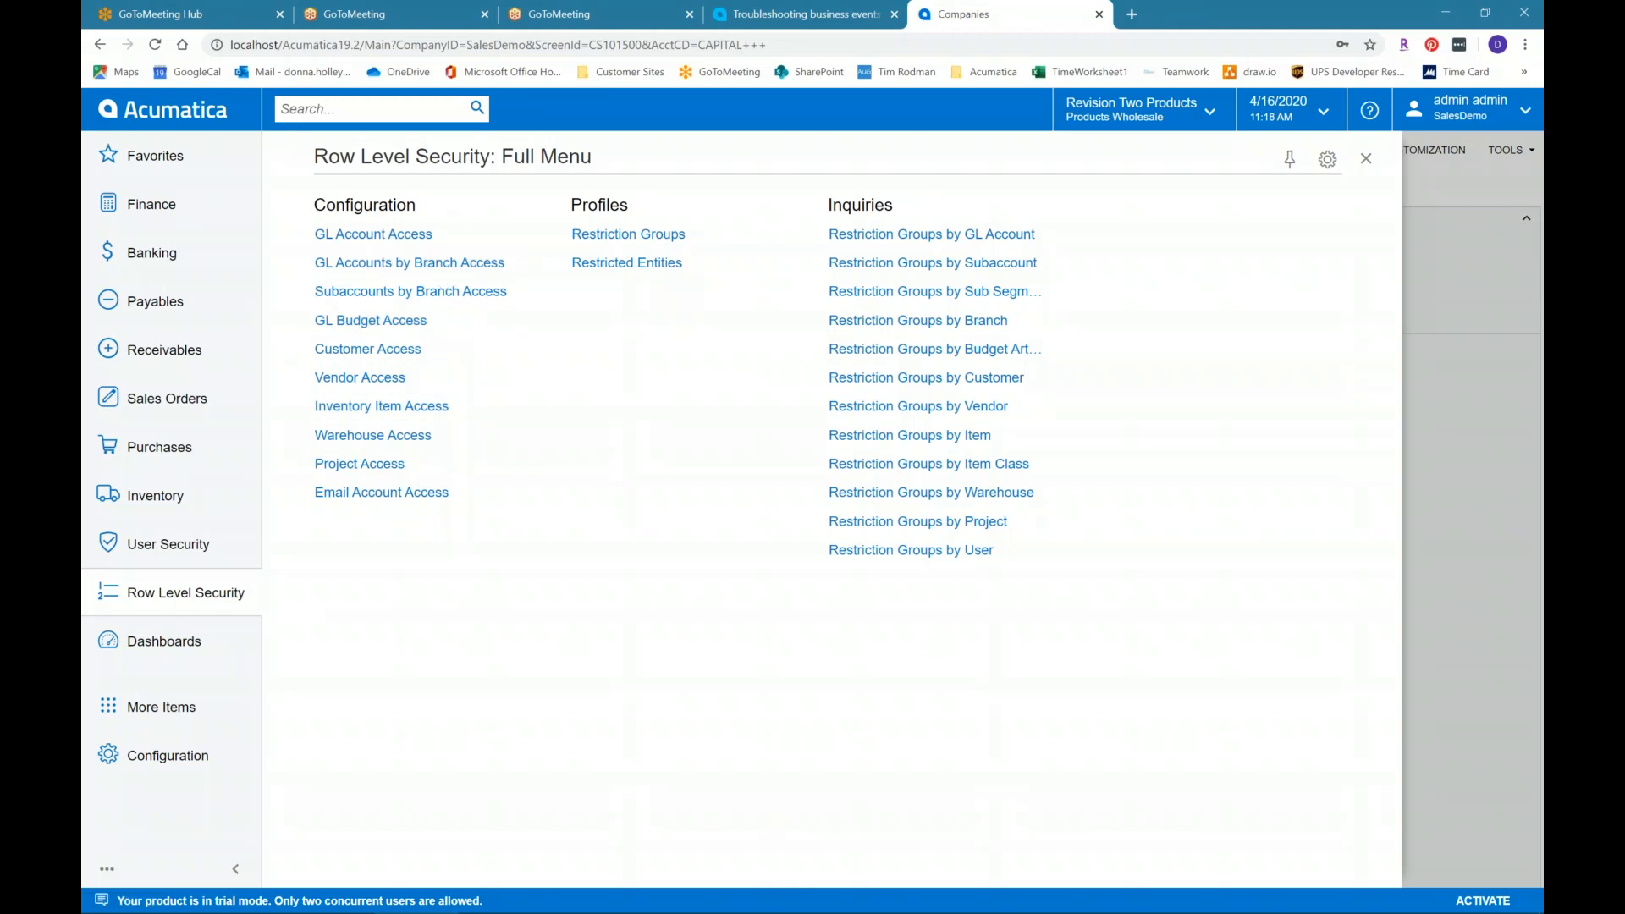
mouse_move(957, 901)
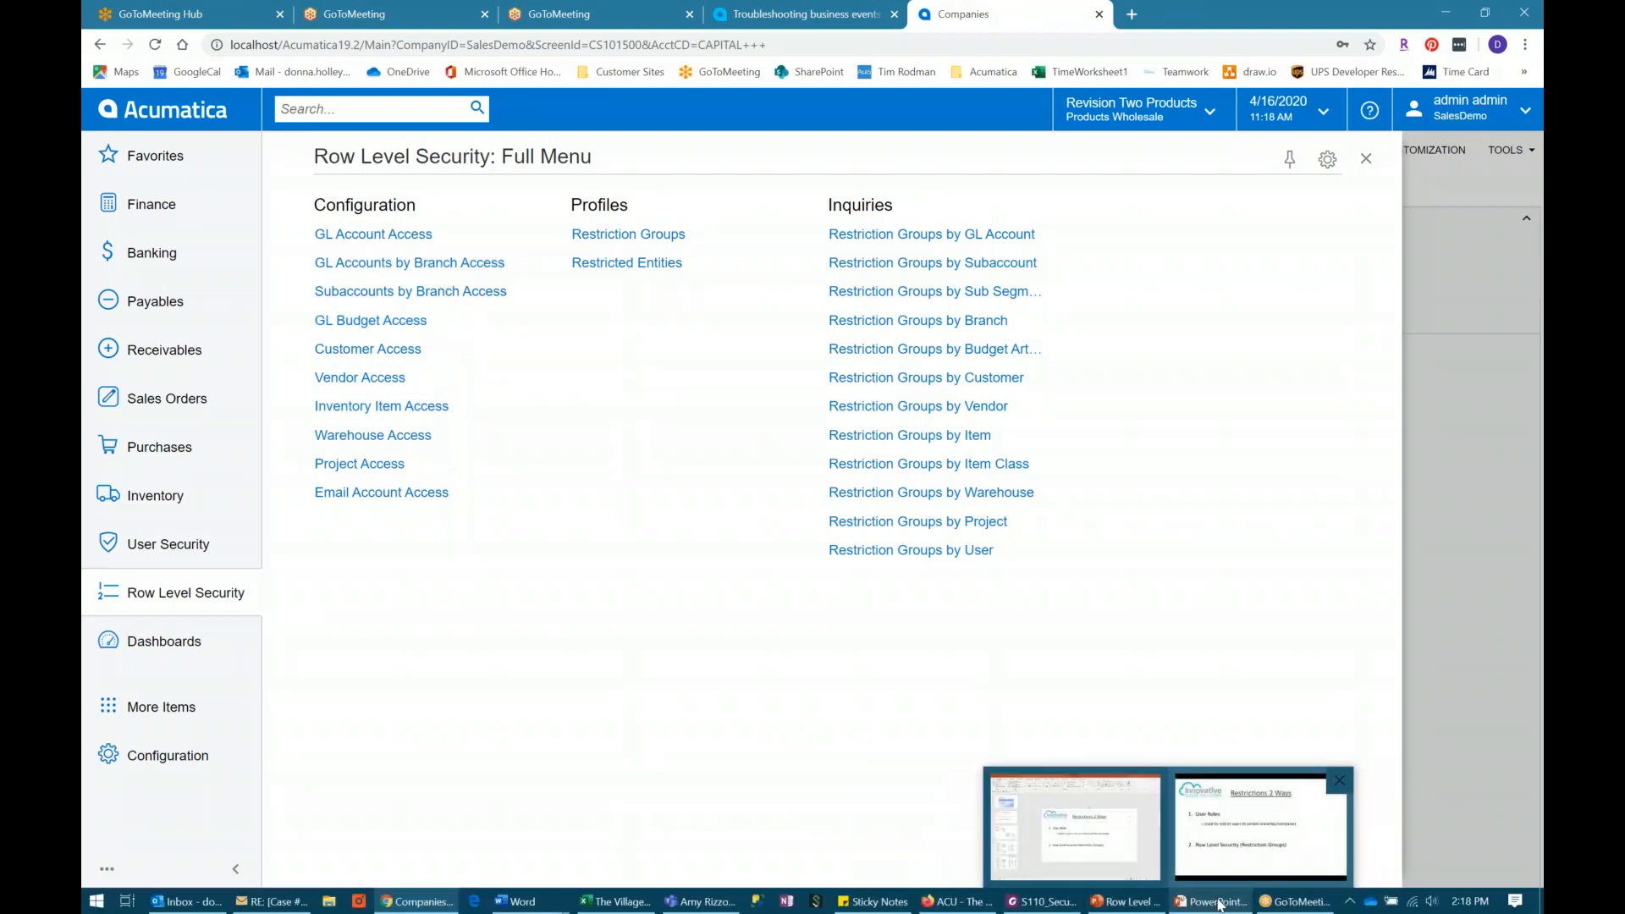
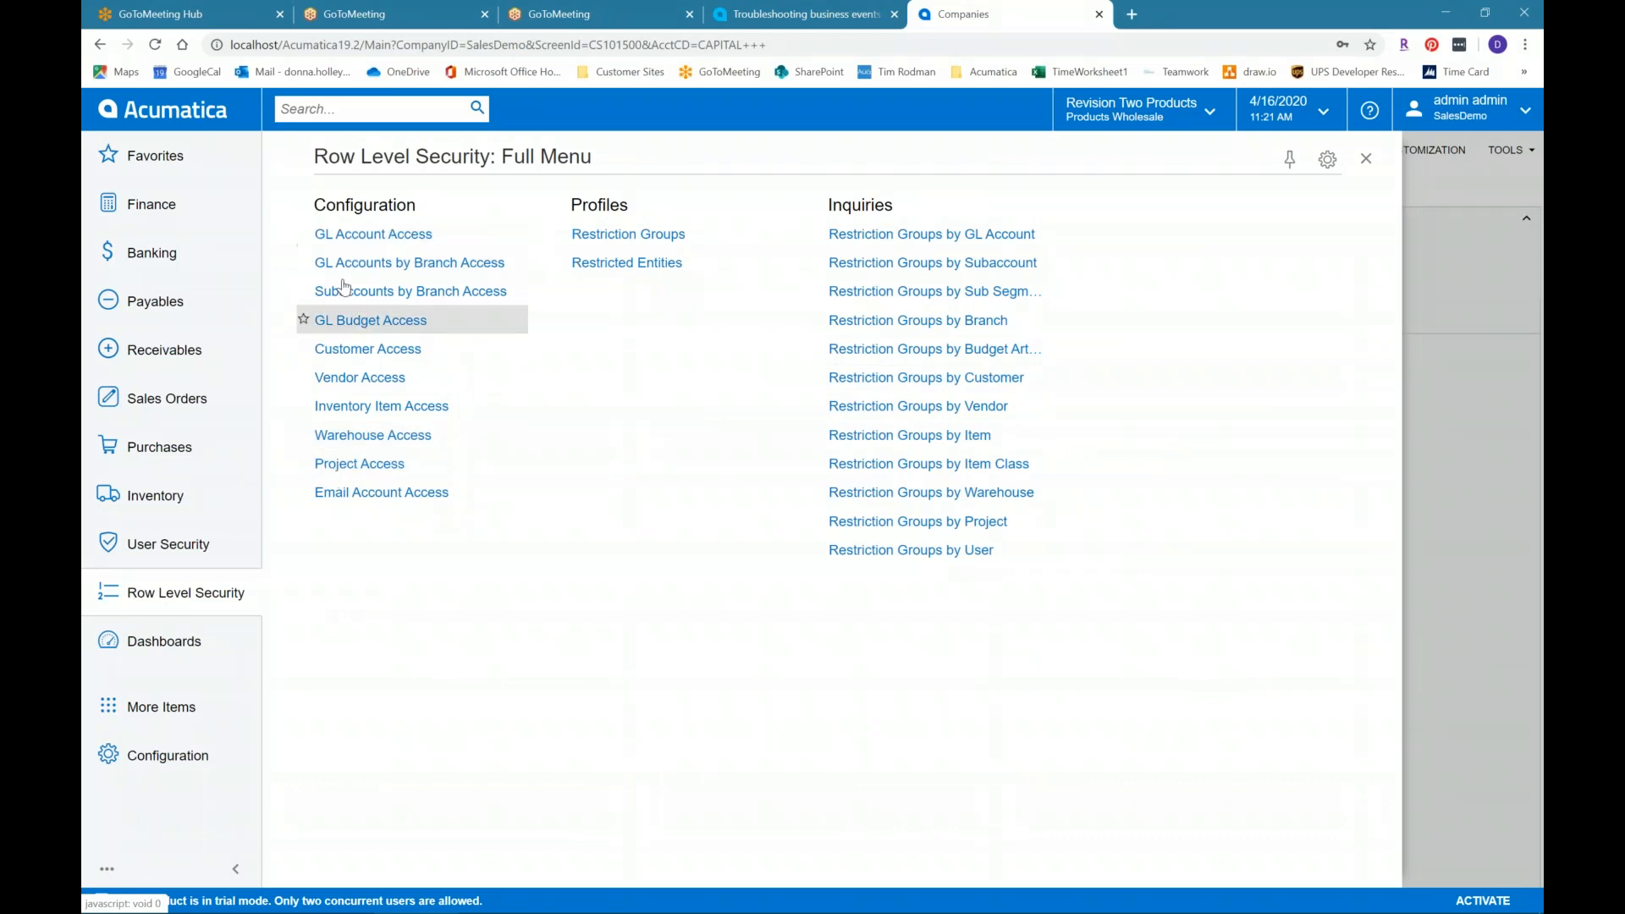
left_click(351, 237)
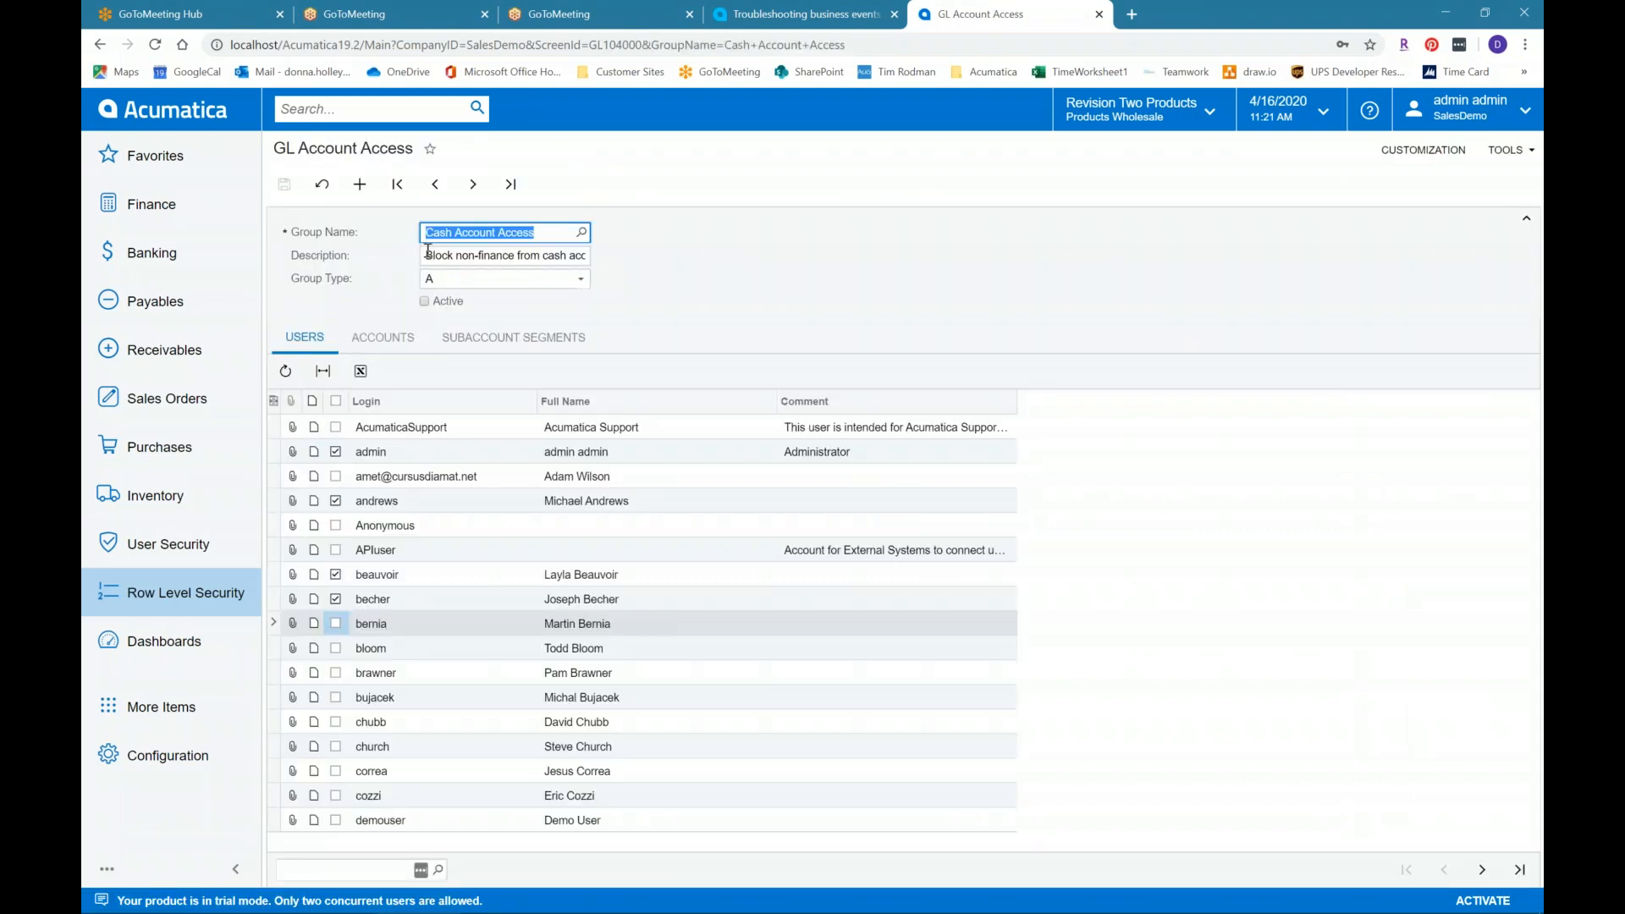
left_click(507, 254)
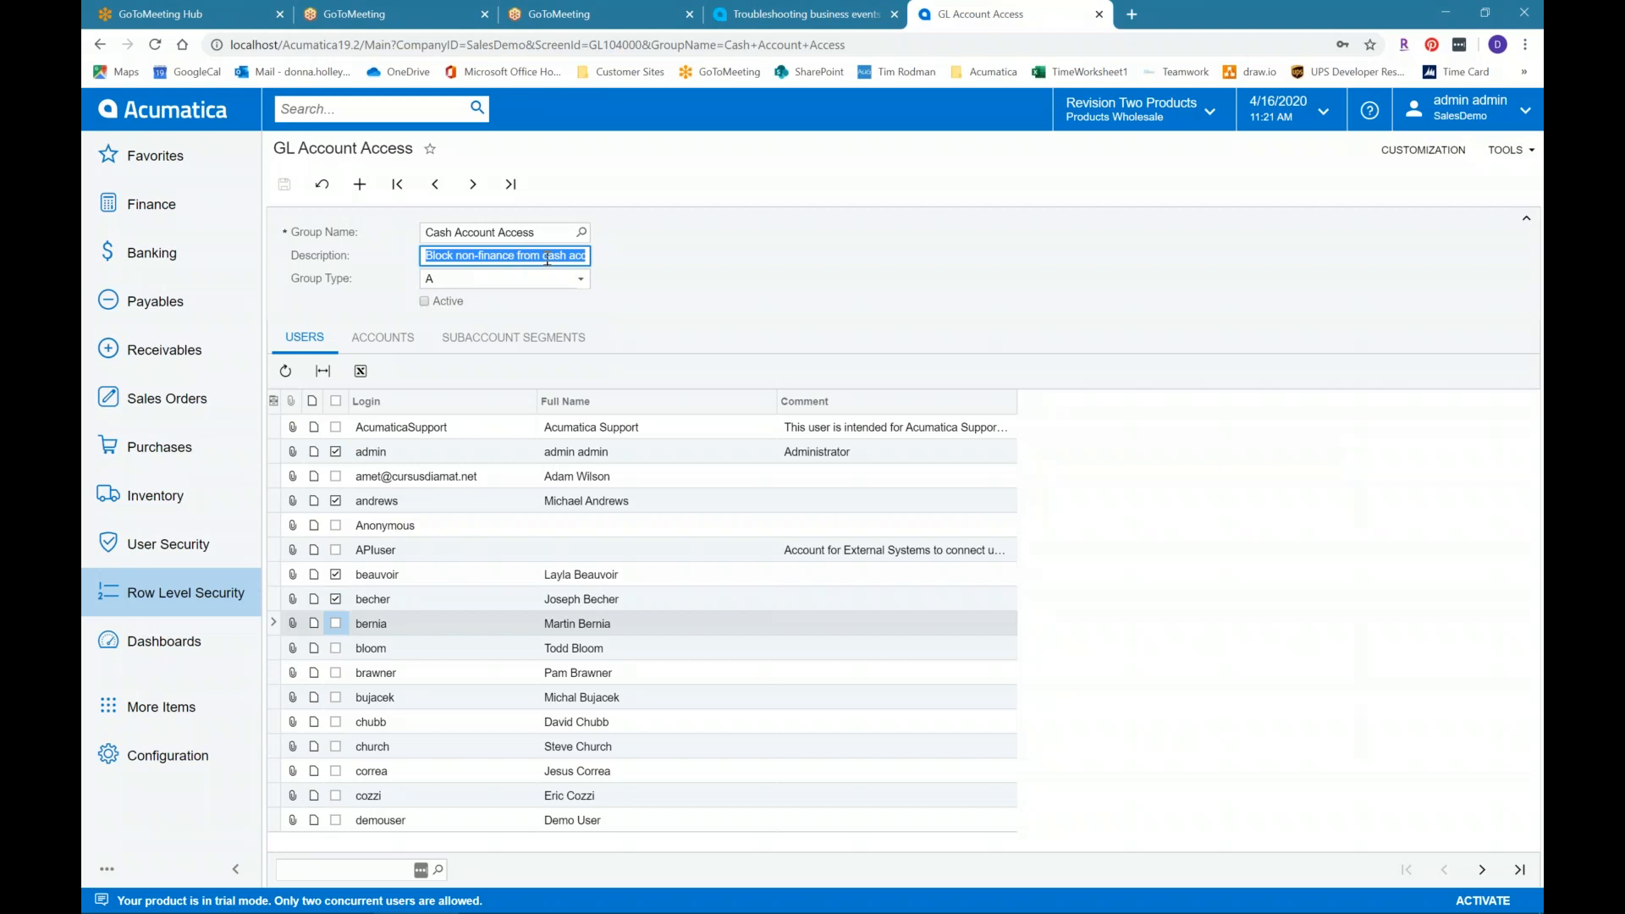
left_click(464, 226)
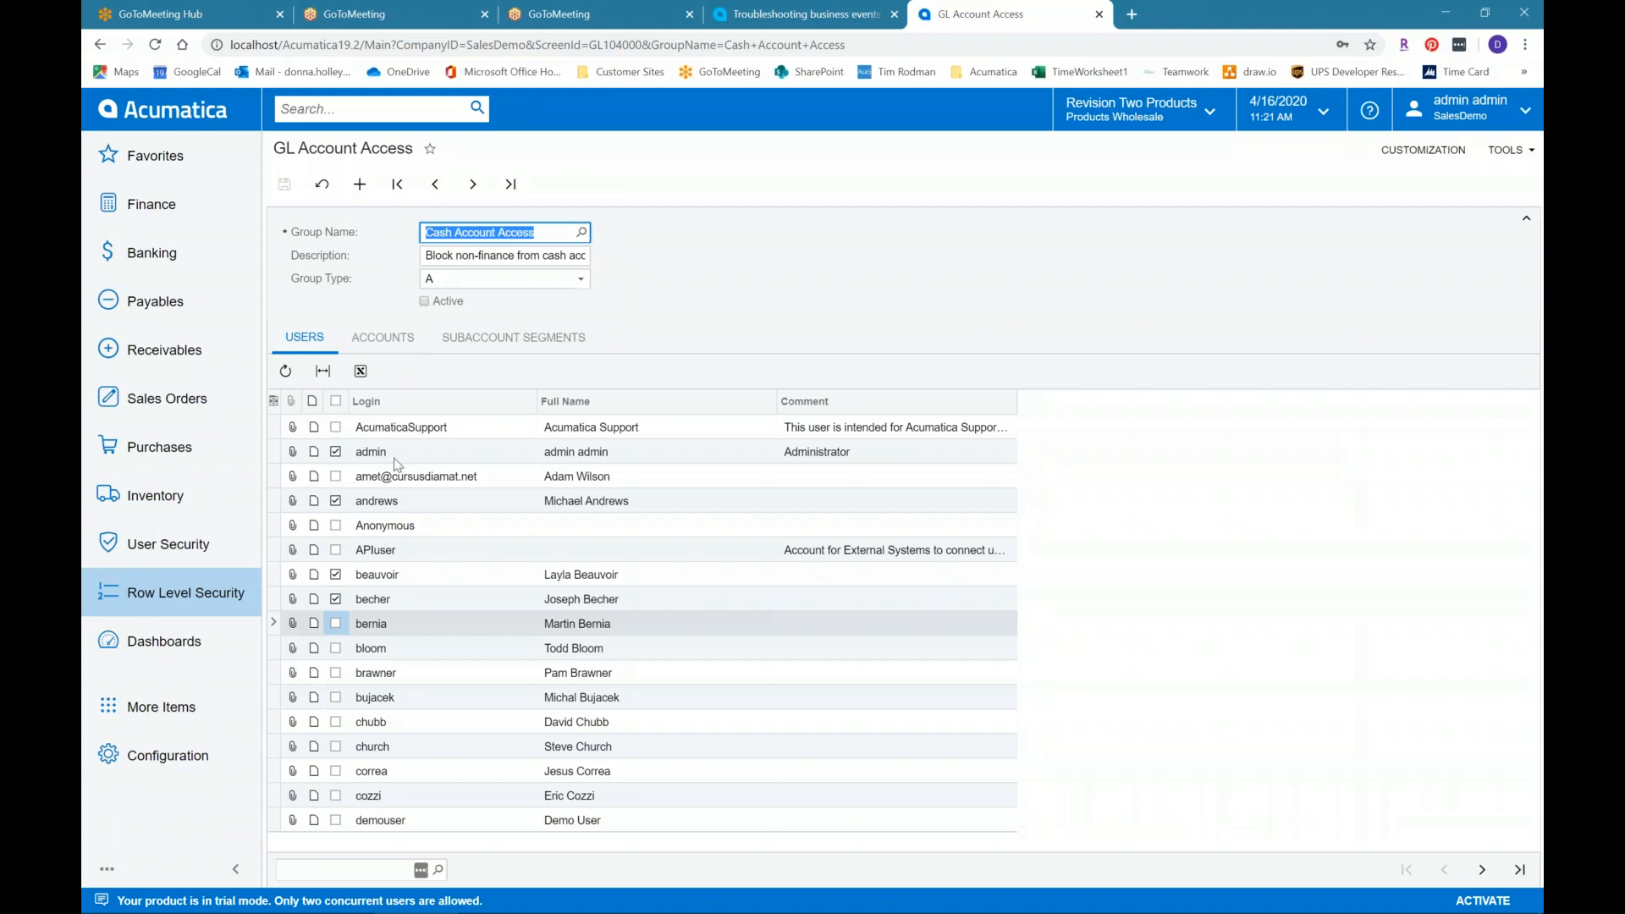
left_click(397, 503)
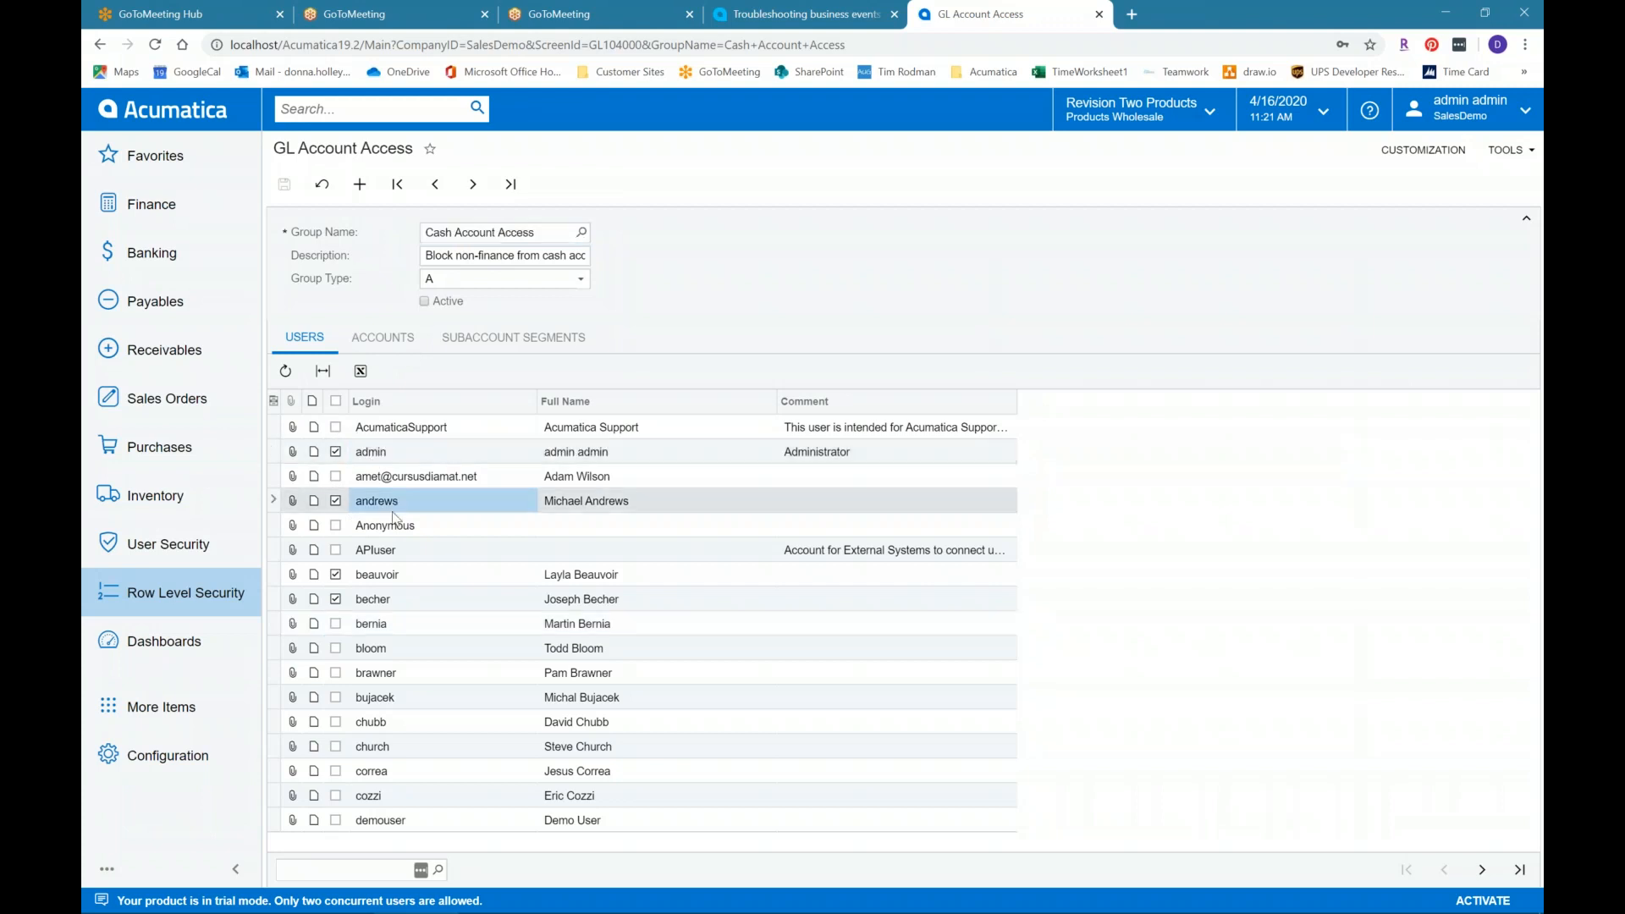
left_click(397, 575)
left_click(395, 599)
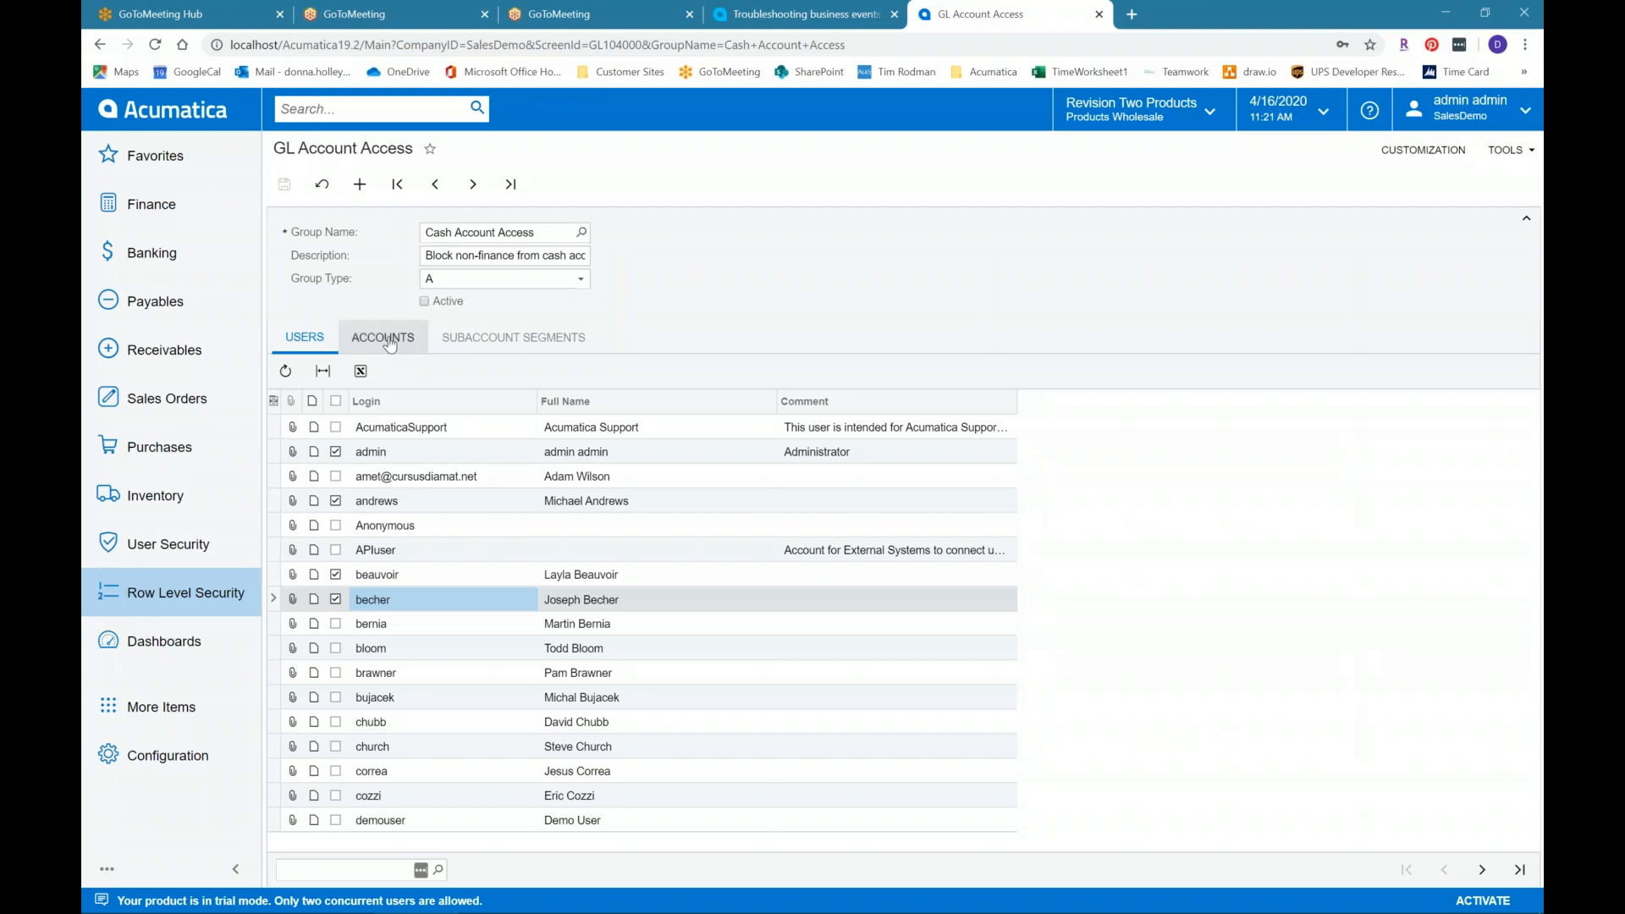
Step: Review the Cash Account Access group's selected users and cash accounts, and look at its subaccount segments
left_click(368, 453)
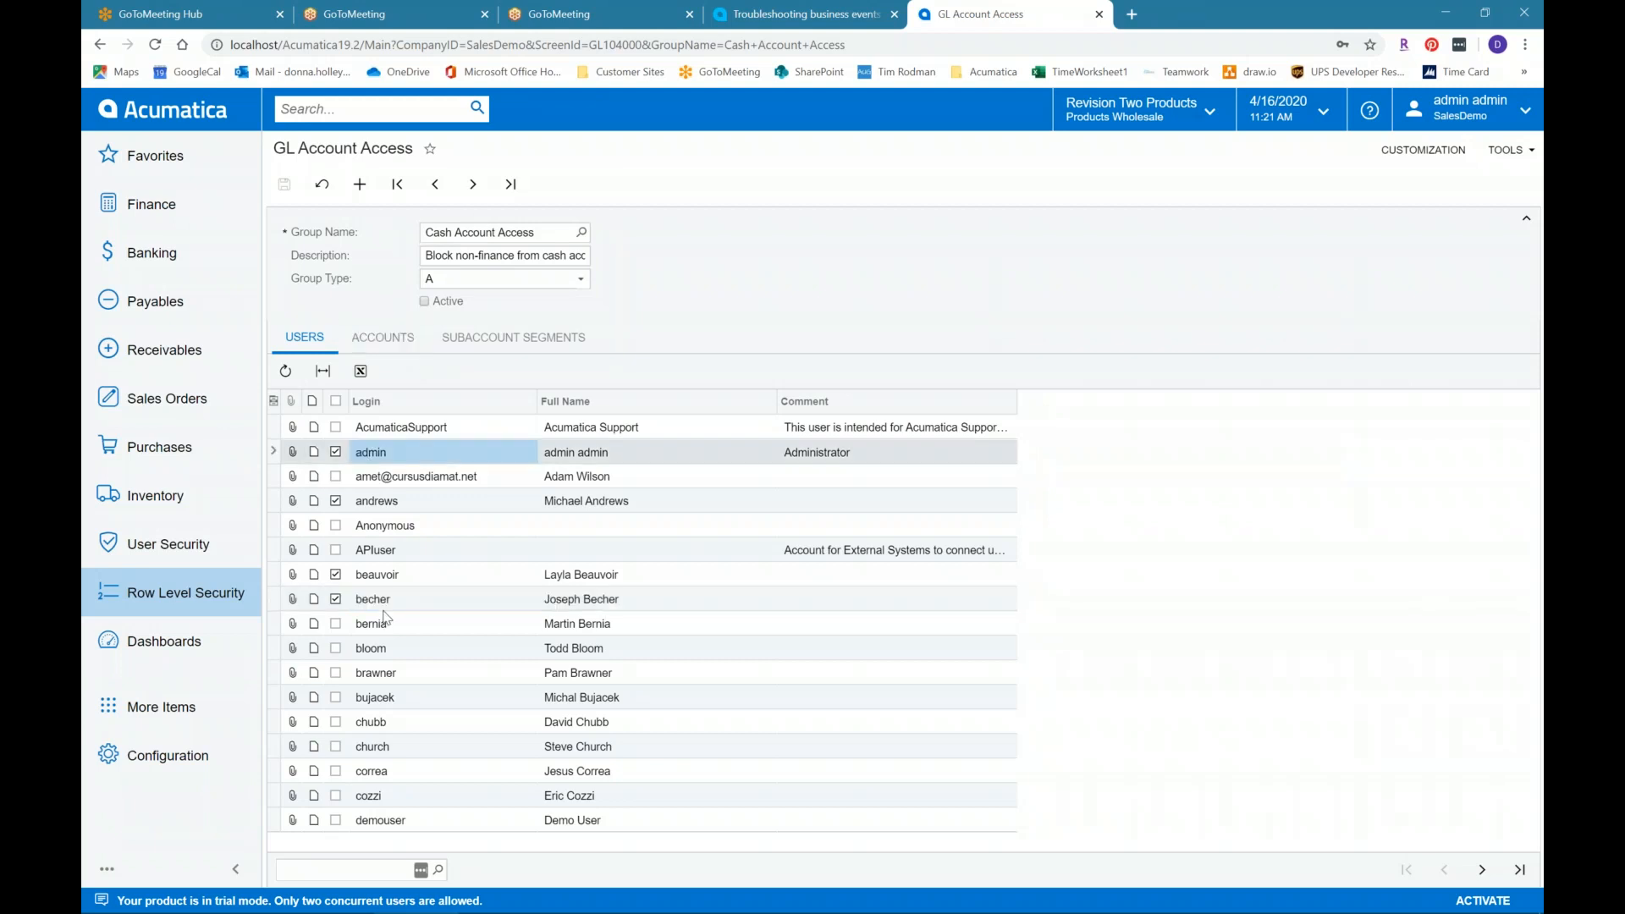
left_click(382, 337)
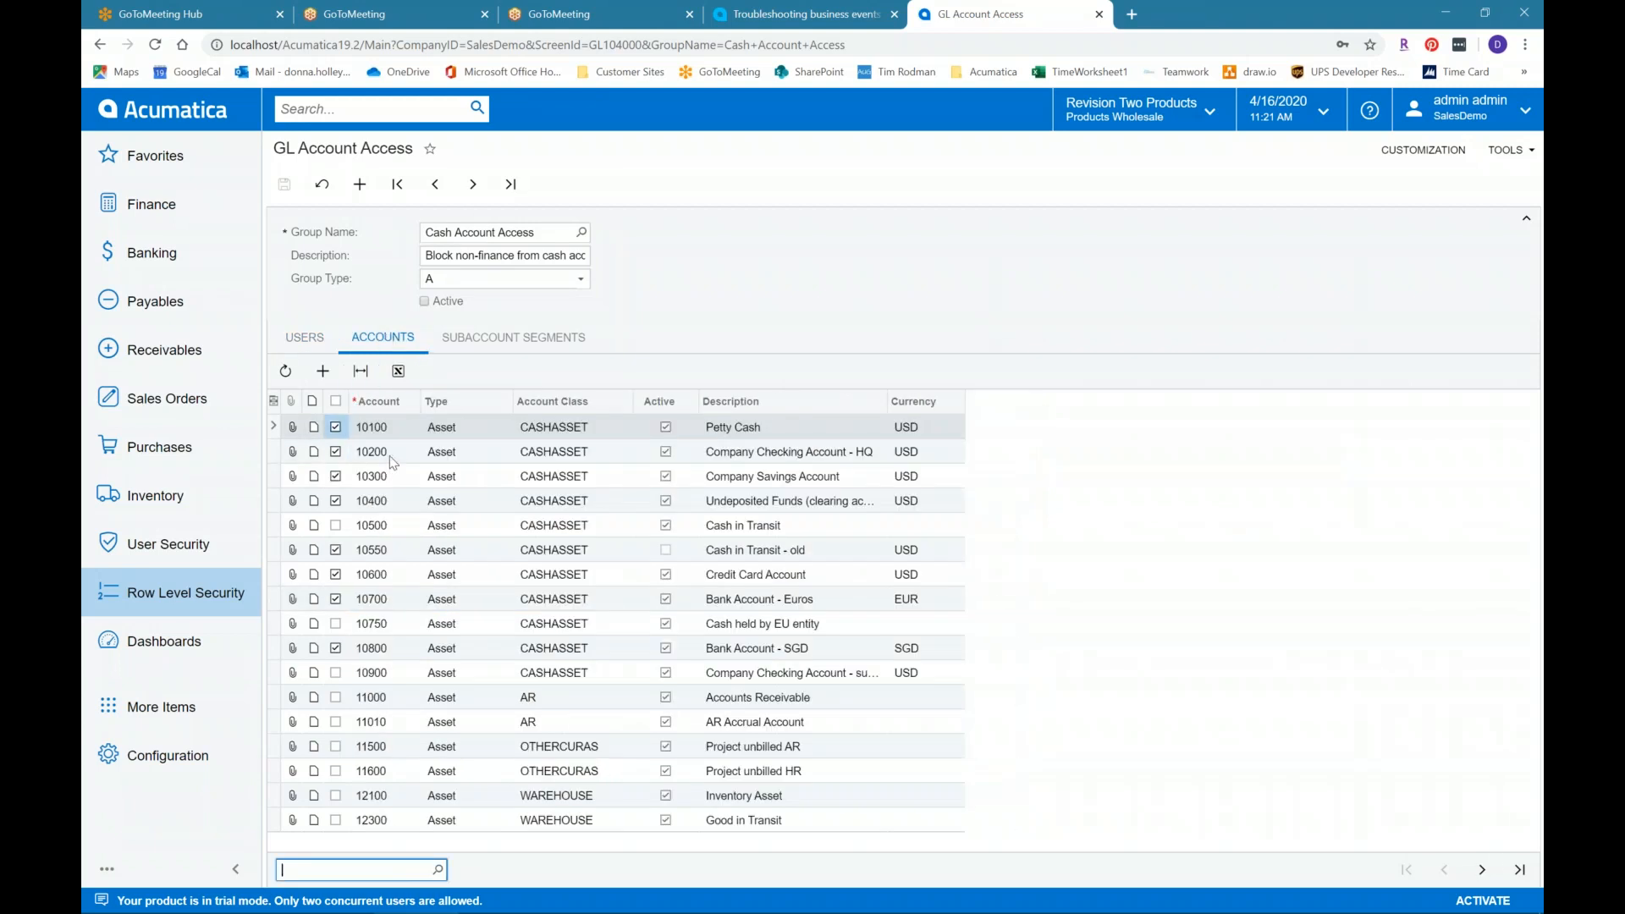
left_click(378, 452)
left_click(376, 475)
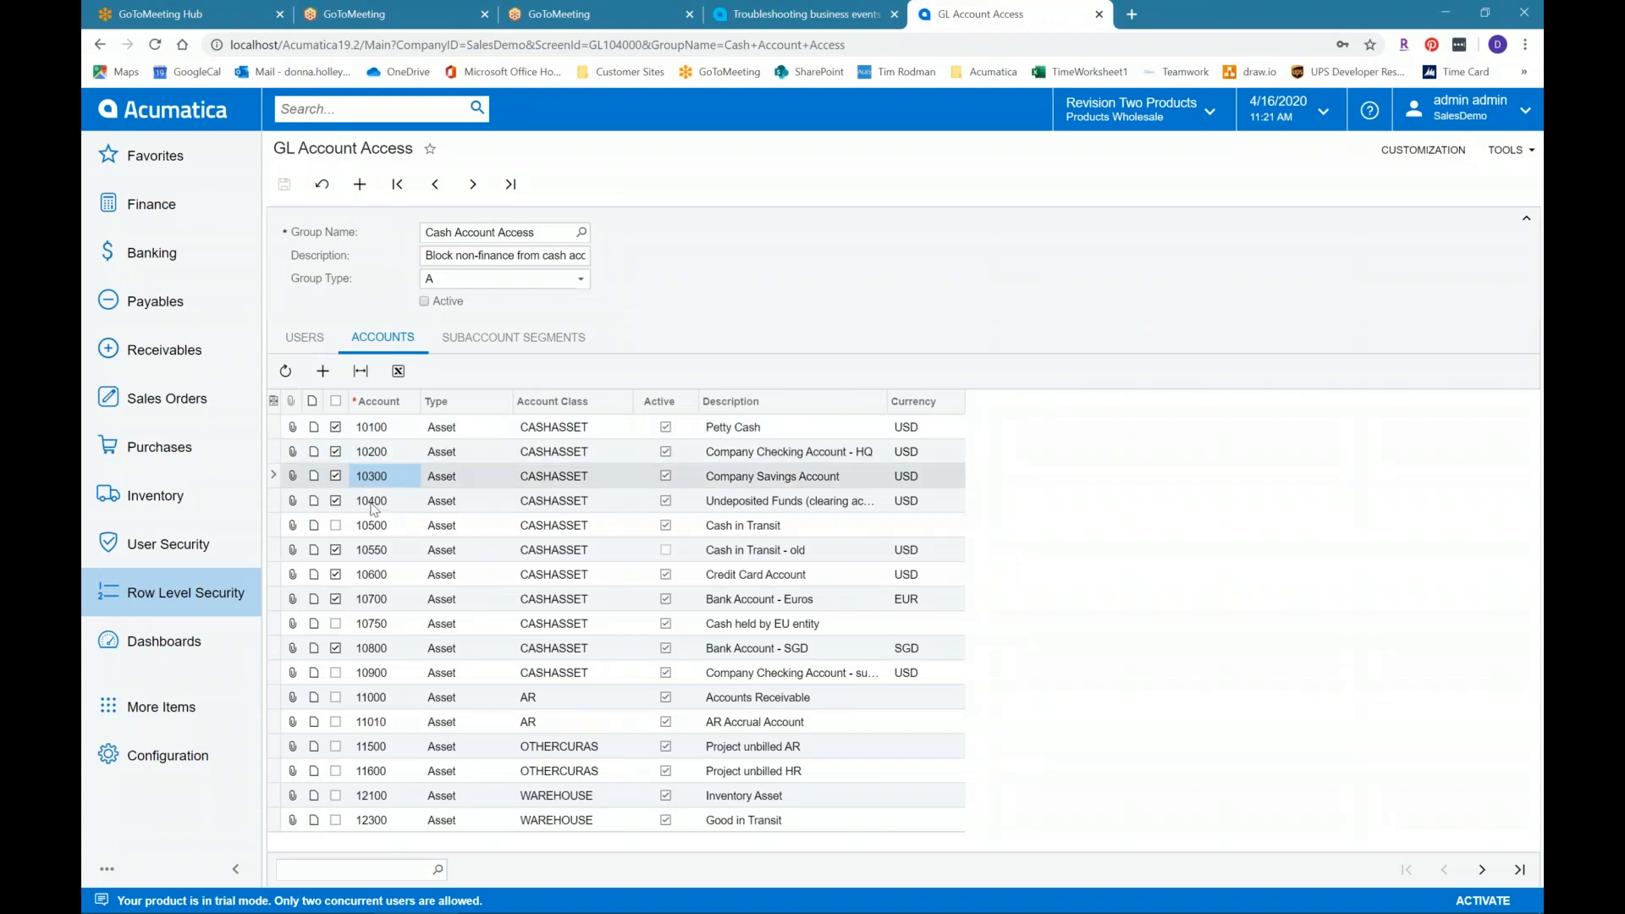
left_click(374, 501)
left_click(499, 337)
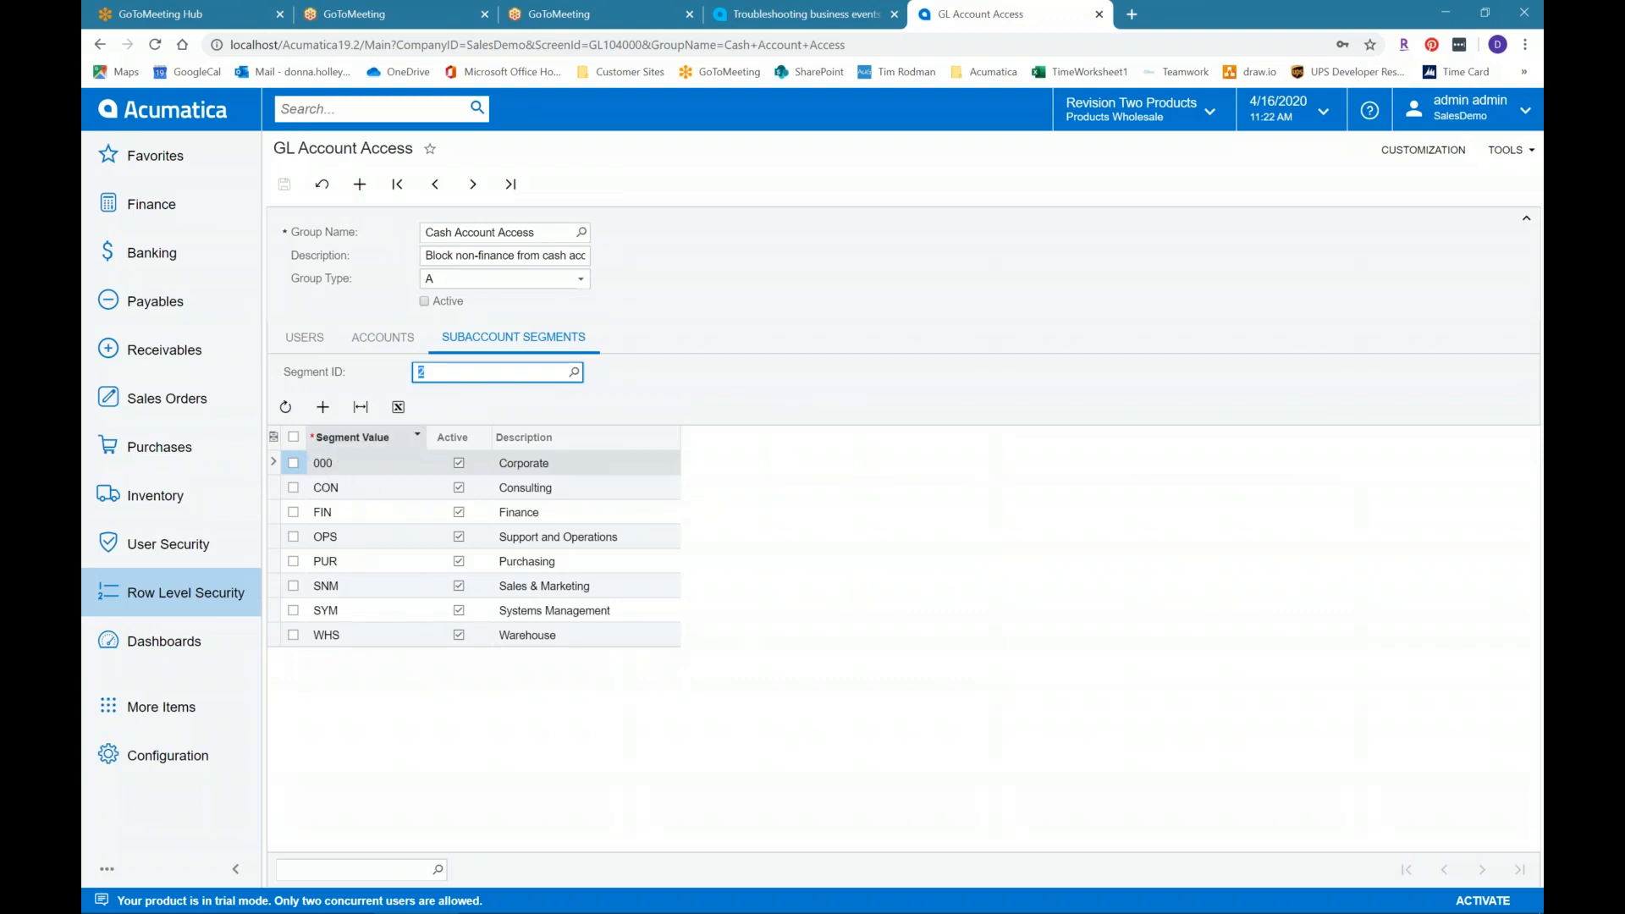
Step: Compare the Cash Account Access group's users with its included and excluded accounts, examining rows such as 10500, 10750 and 11000
left_click(377, 341)
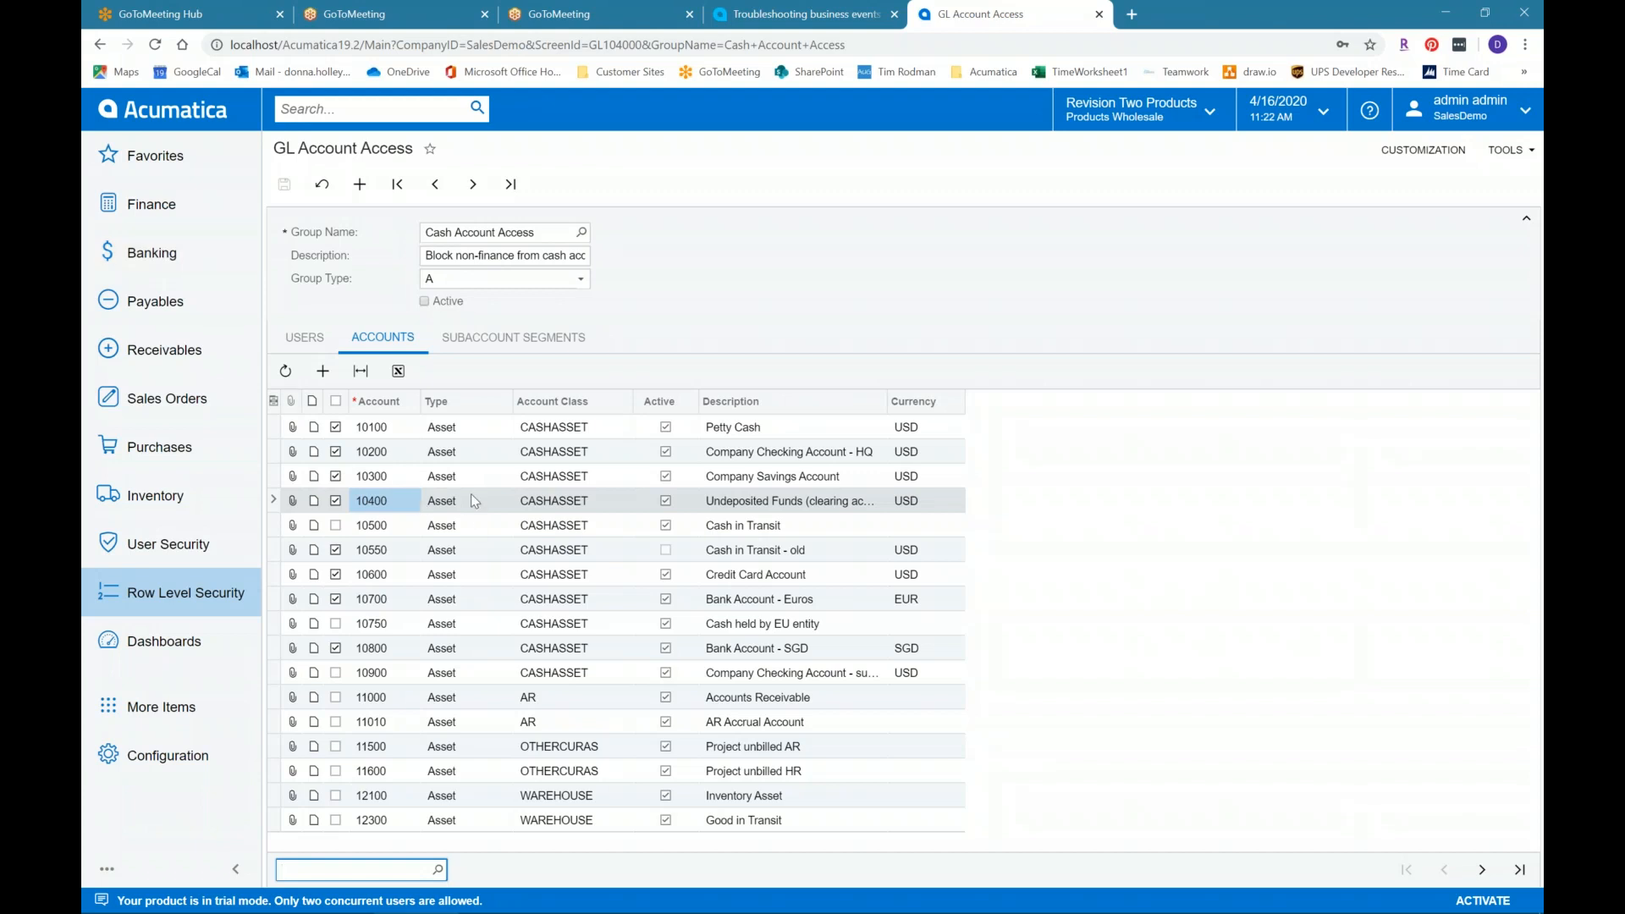
left_click(449, 430)
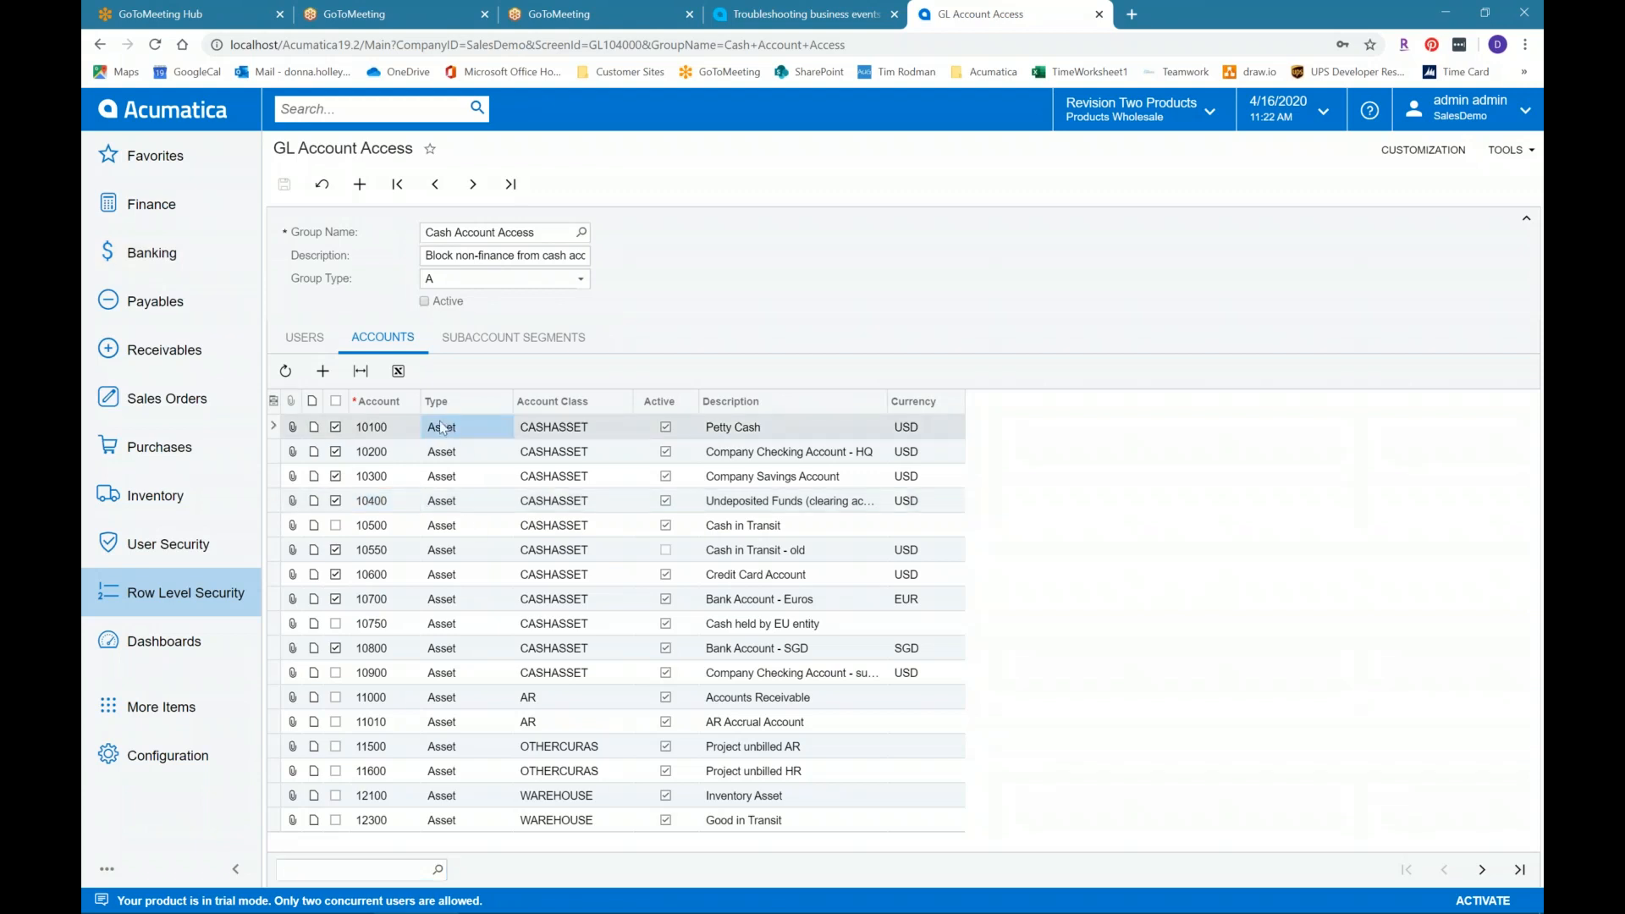
left_click(304, 337)
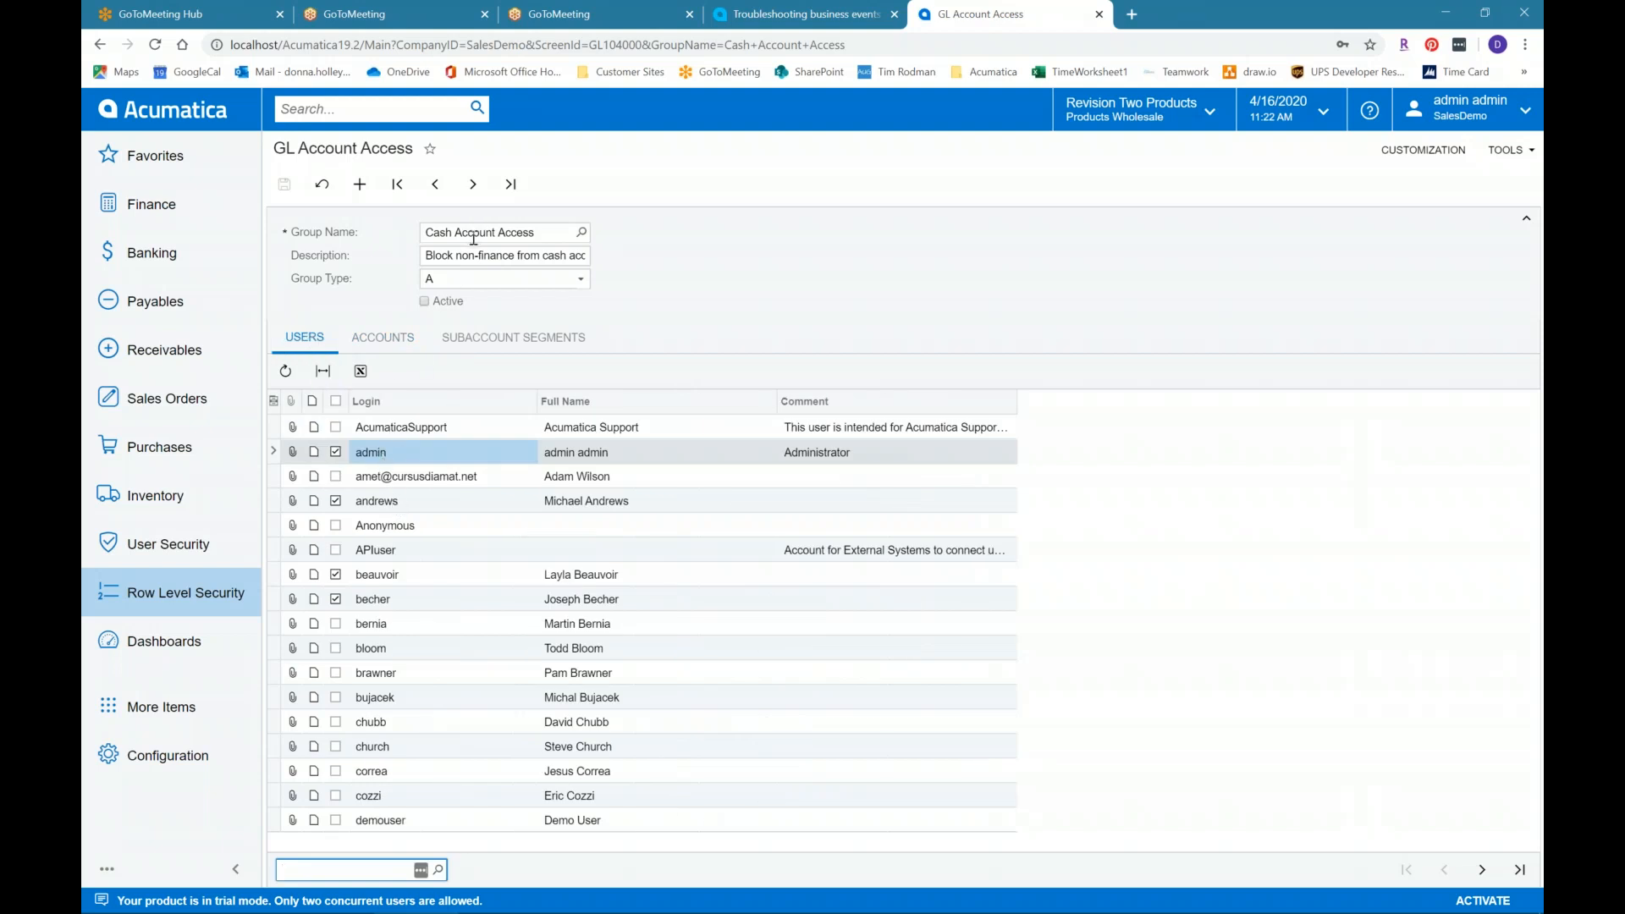
left_click(395, 340)
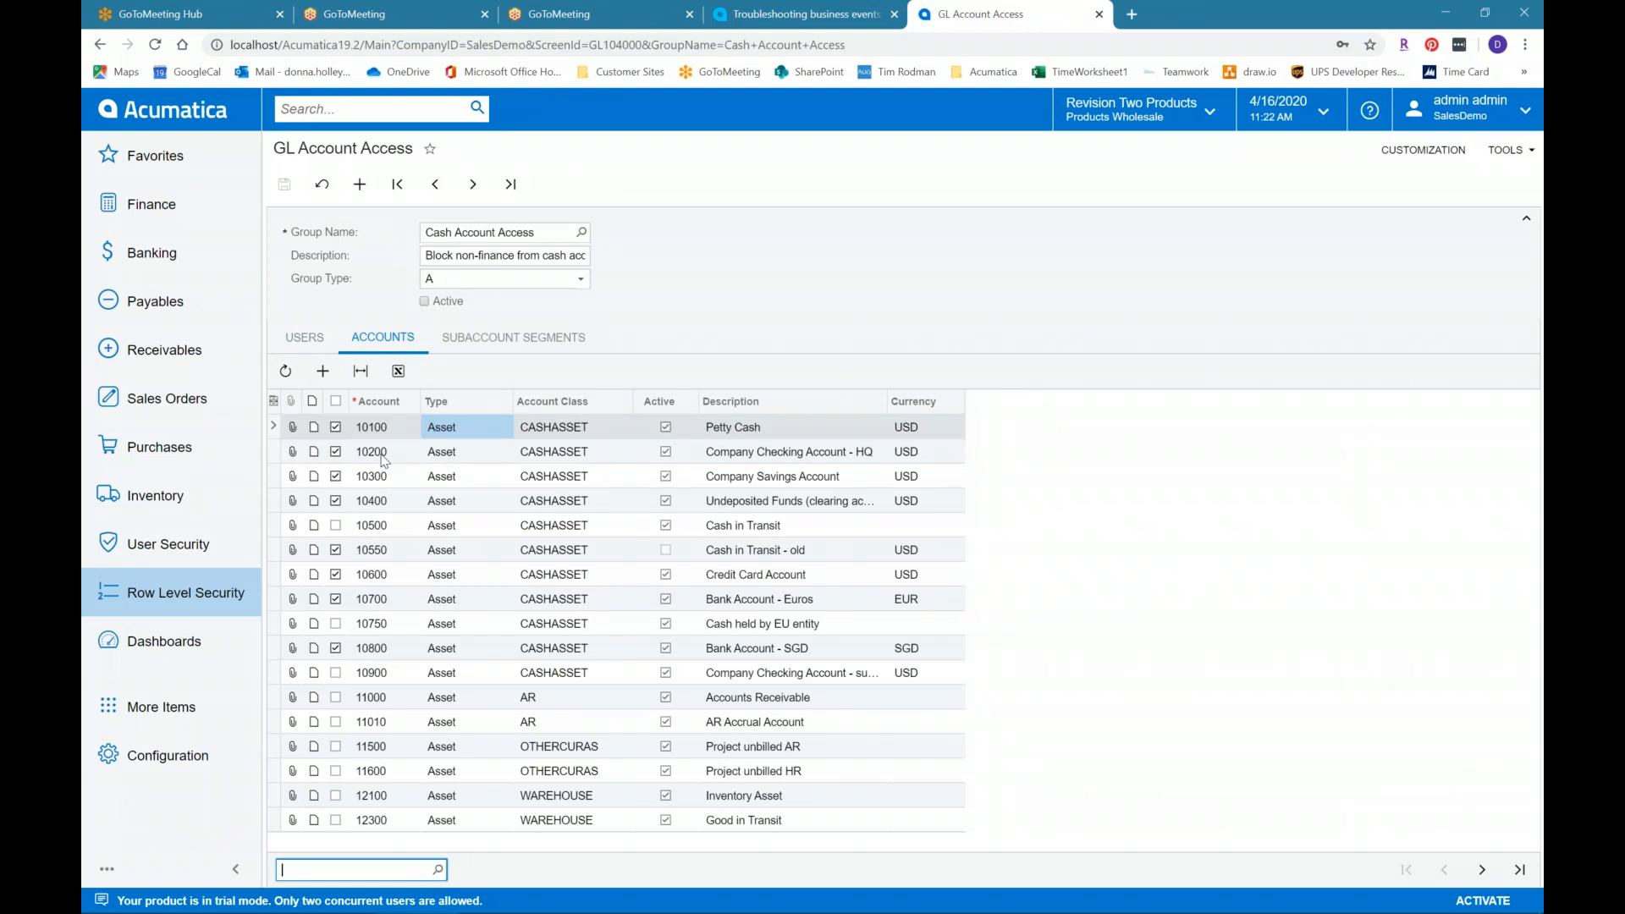
left_click(385, 526)
left_click(370, 628)
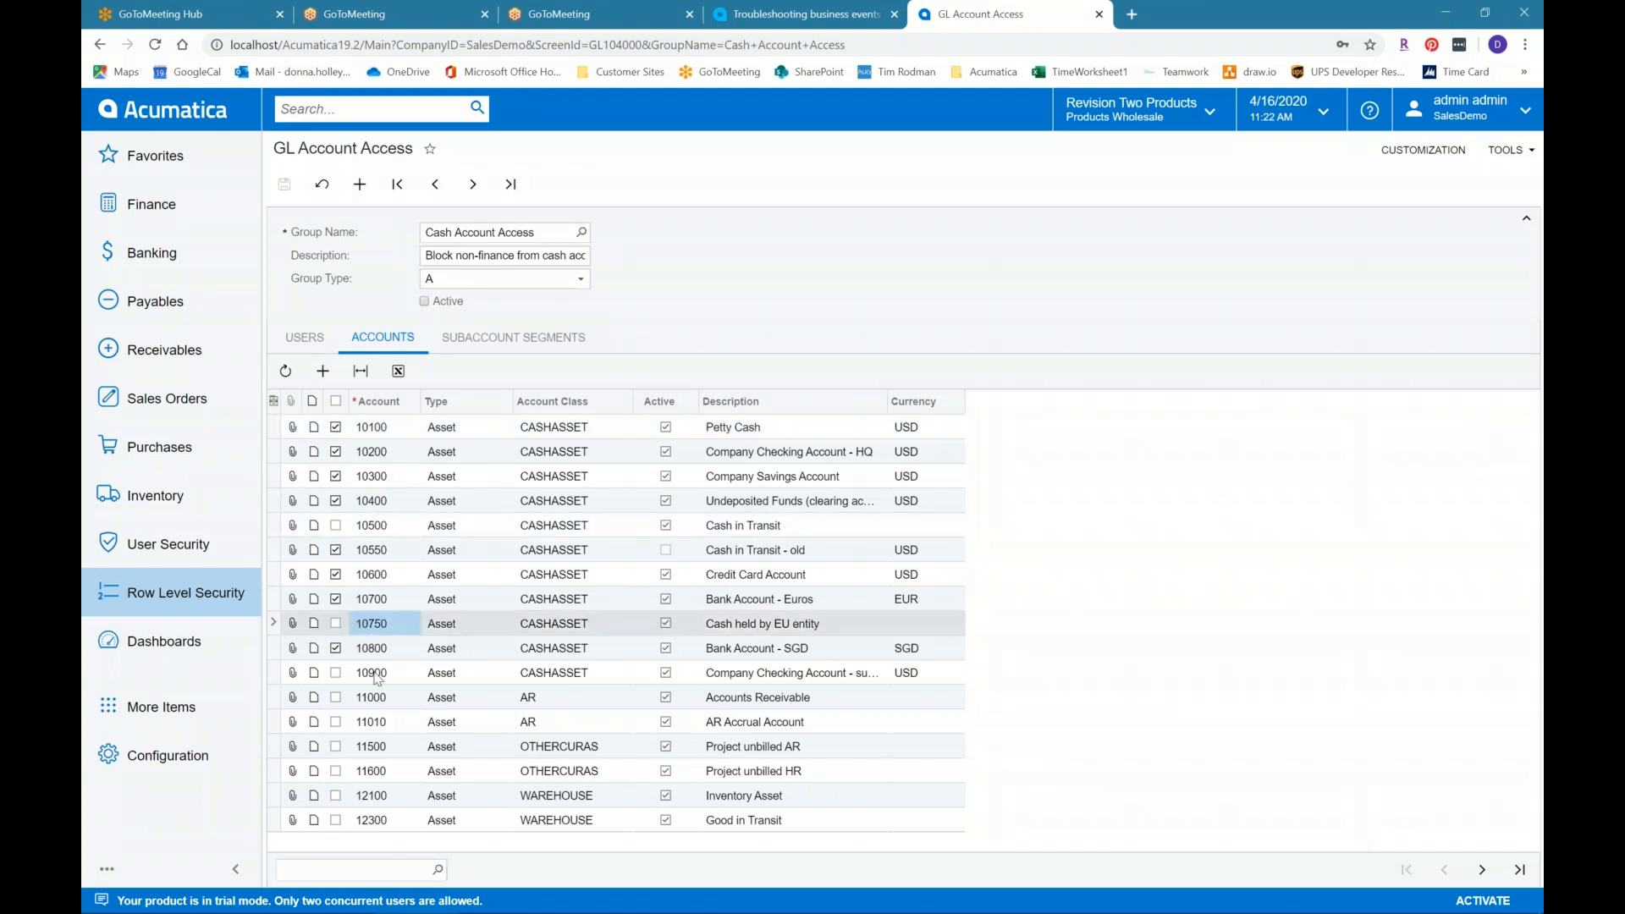
left_click(378, 677)
left_click(378, 699)
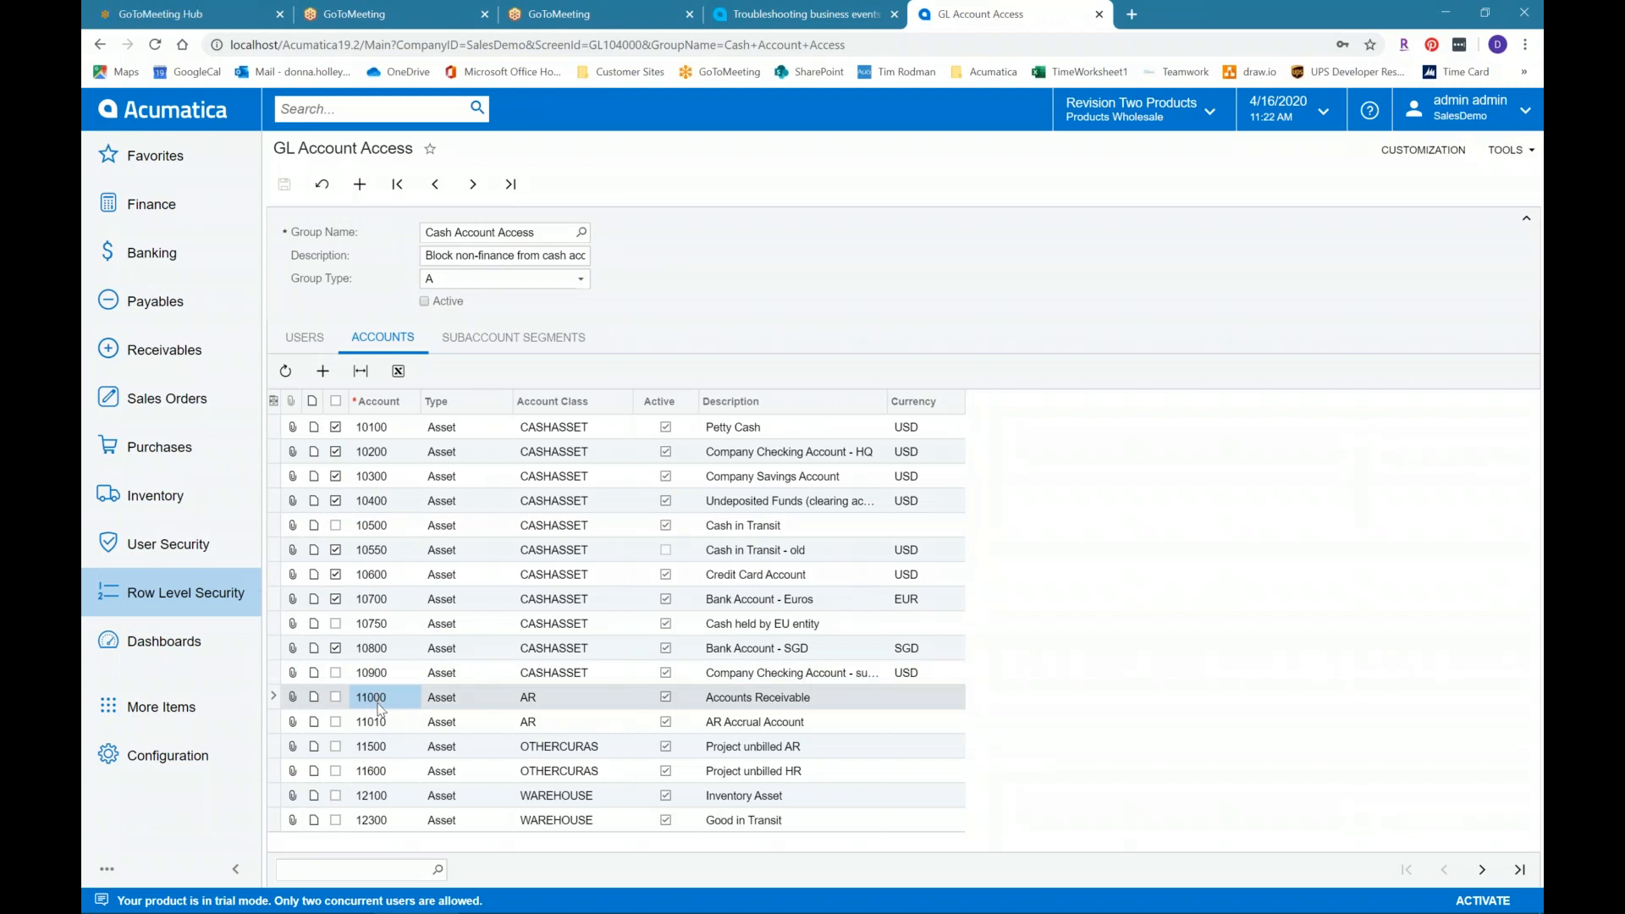
Step: Open the Restriction Groups by GL Account inquiry to see the groups that apply to account 10100
left_click(198, 599)
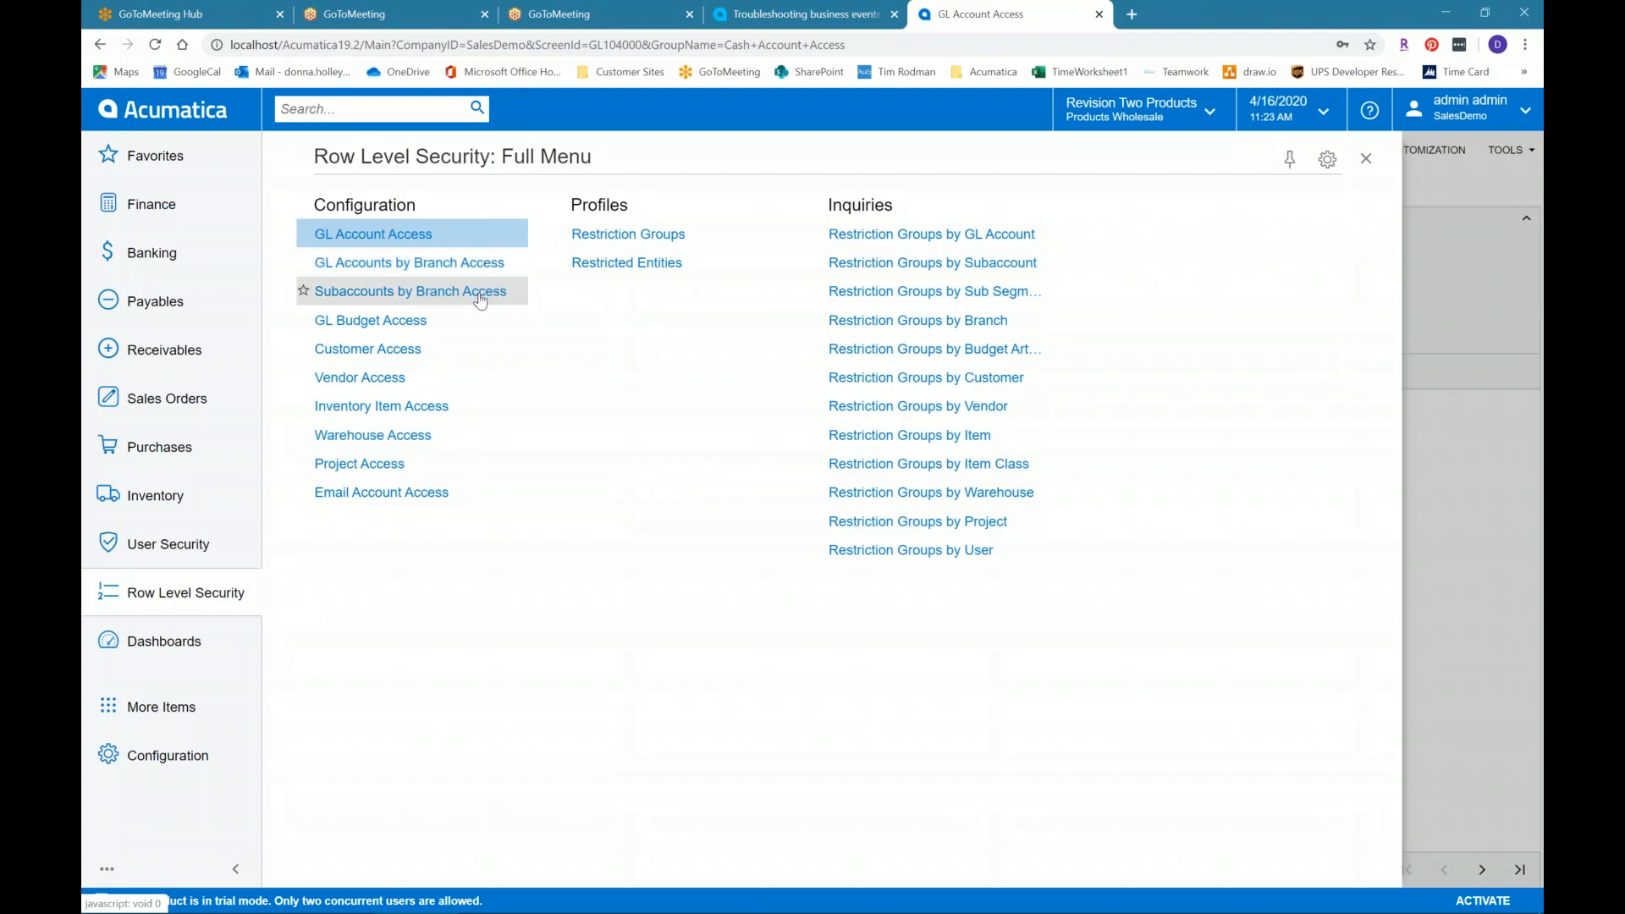
left_click(820, 319)
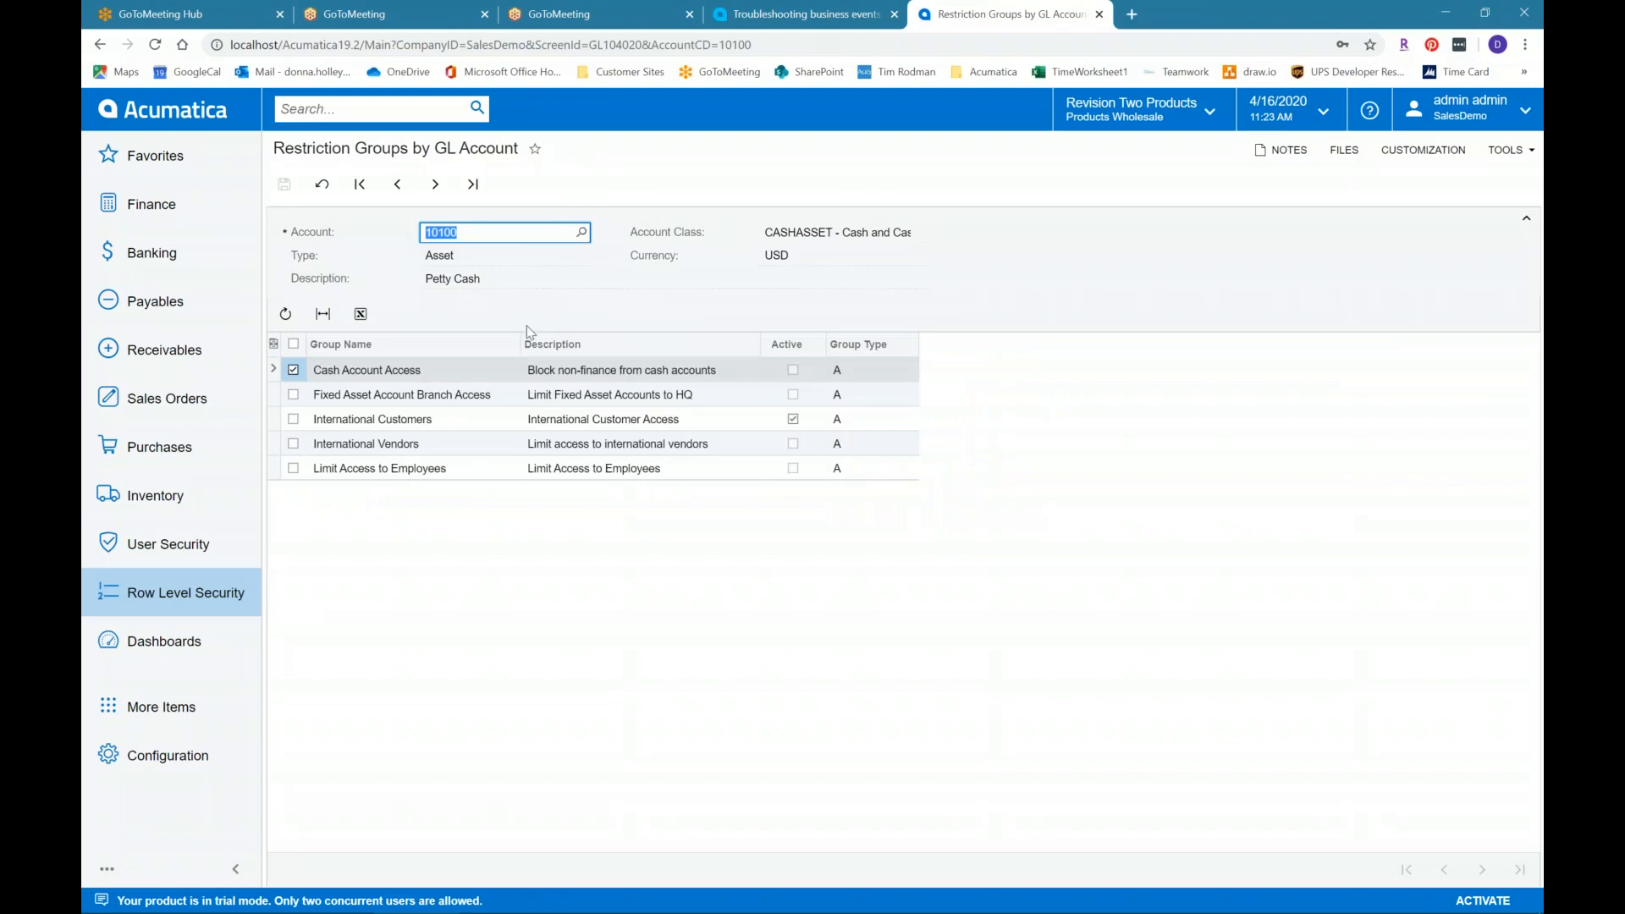
Step: Open the Restriction Groups form under Row Level Security and name a new group "GL Account and subaccount"
left_click(170, 592)
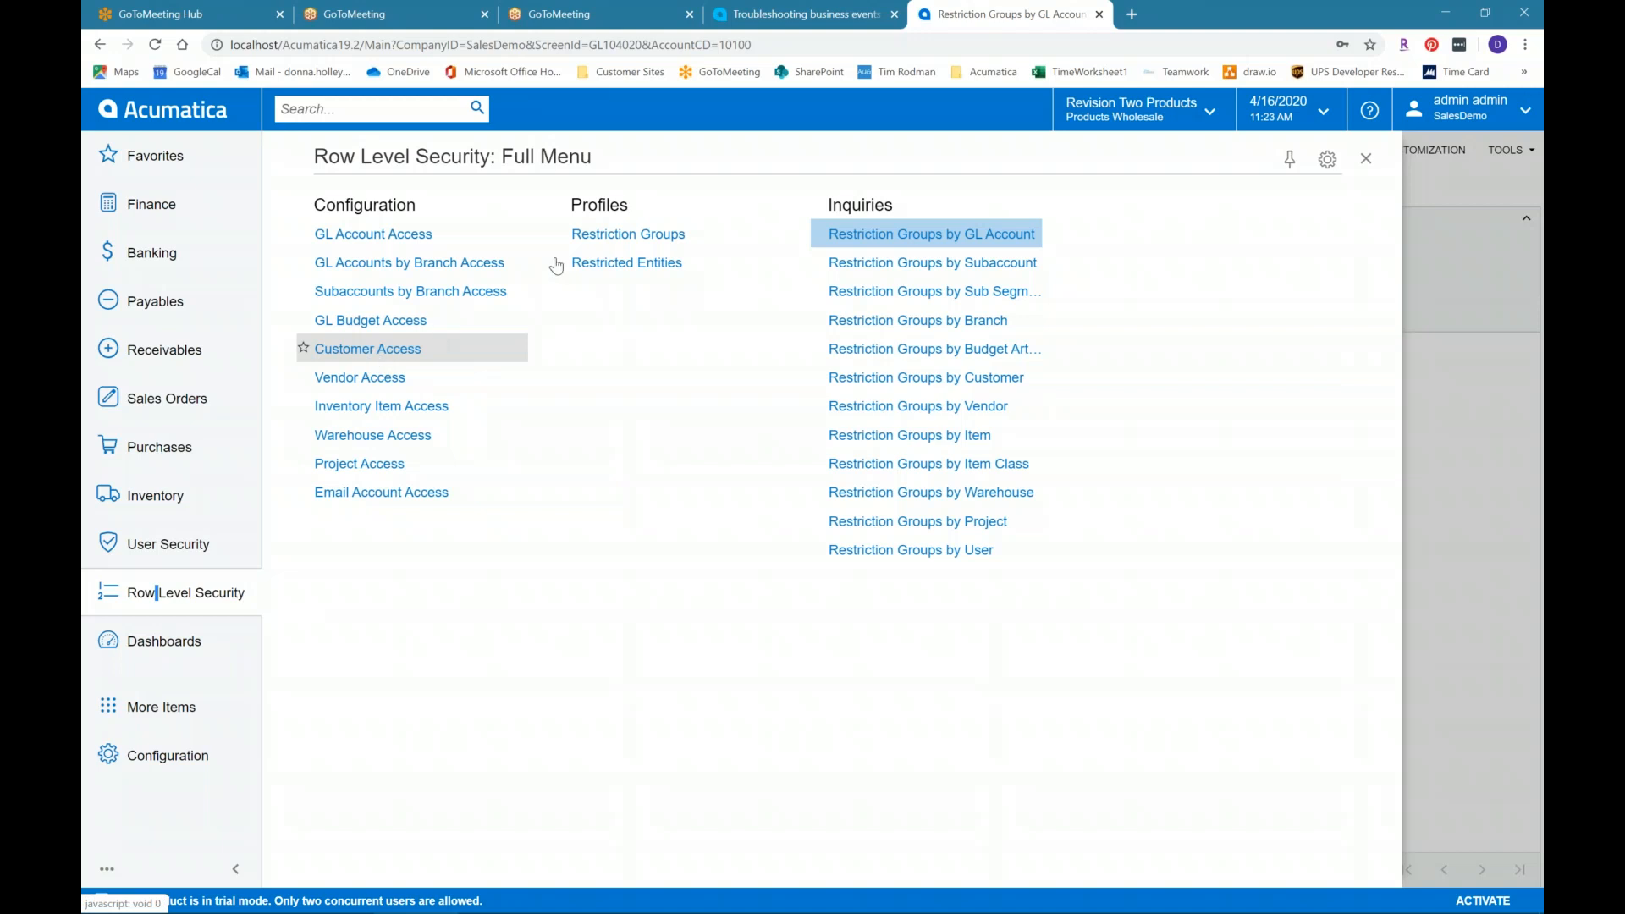
left_click(632, 241)
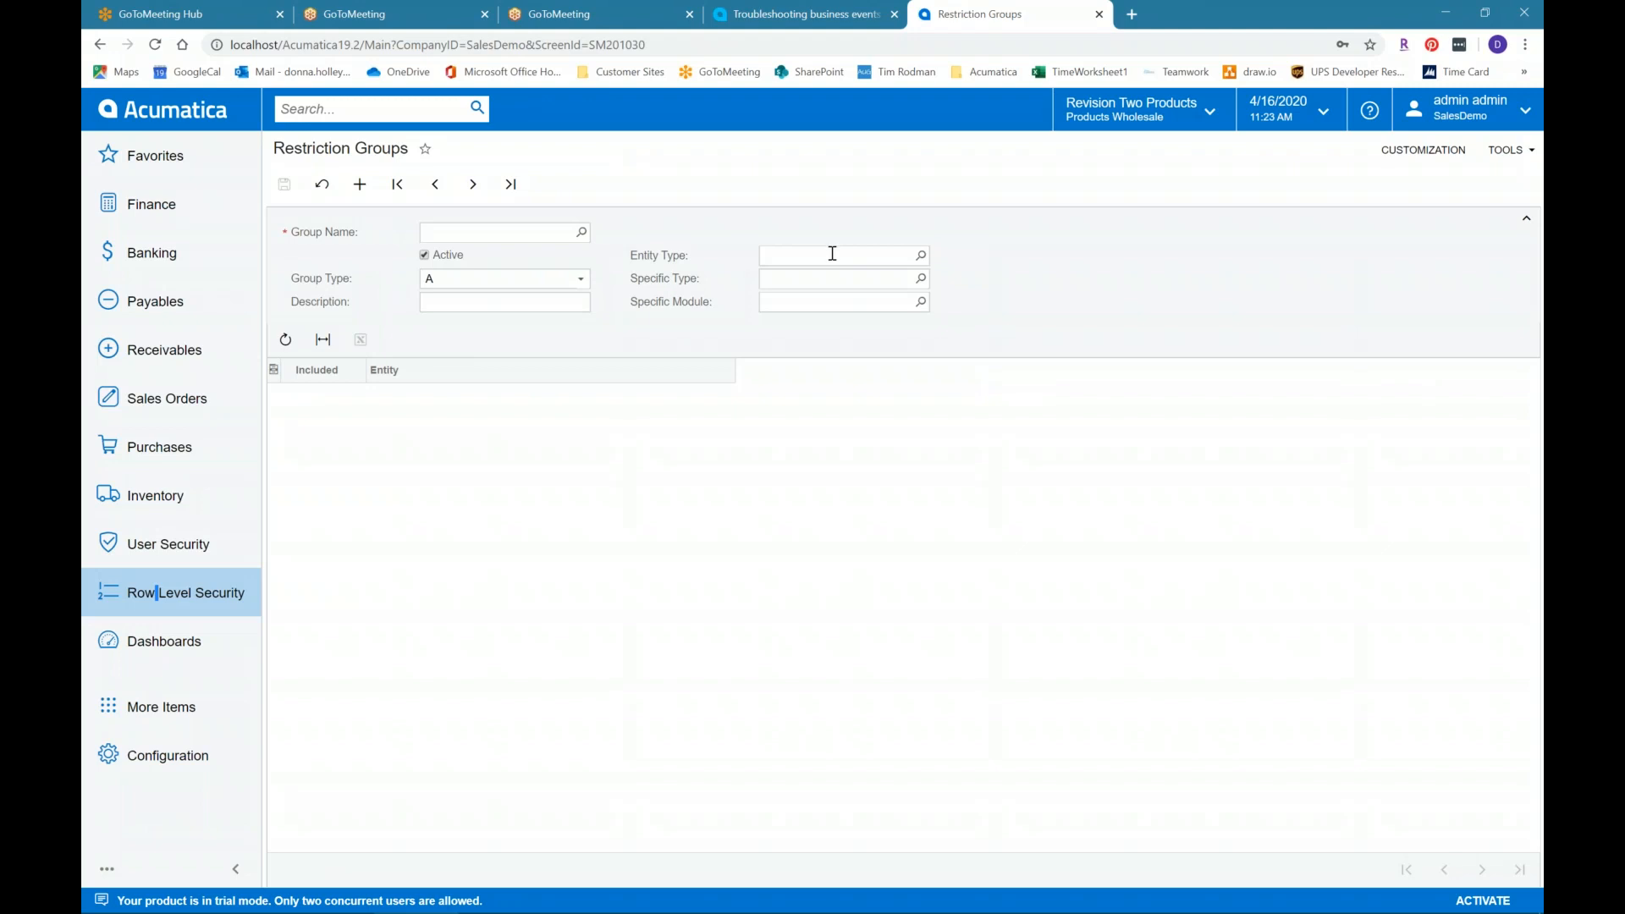
left_click(498, 228)
type("G")
key("Caps_Lock")
type("L Acc")
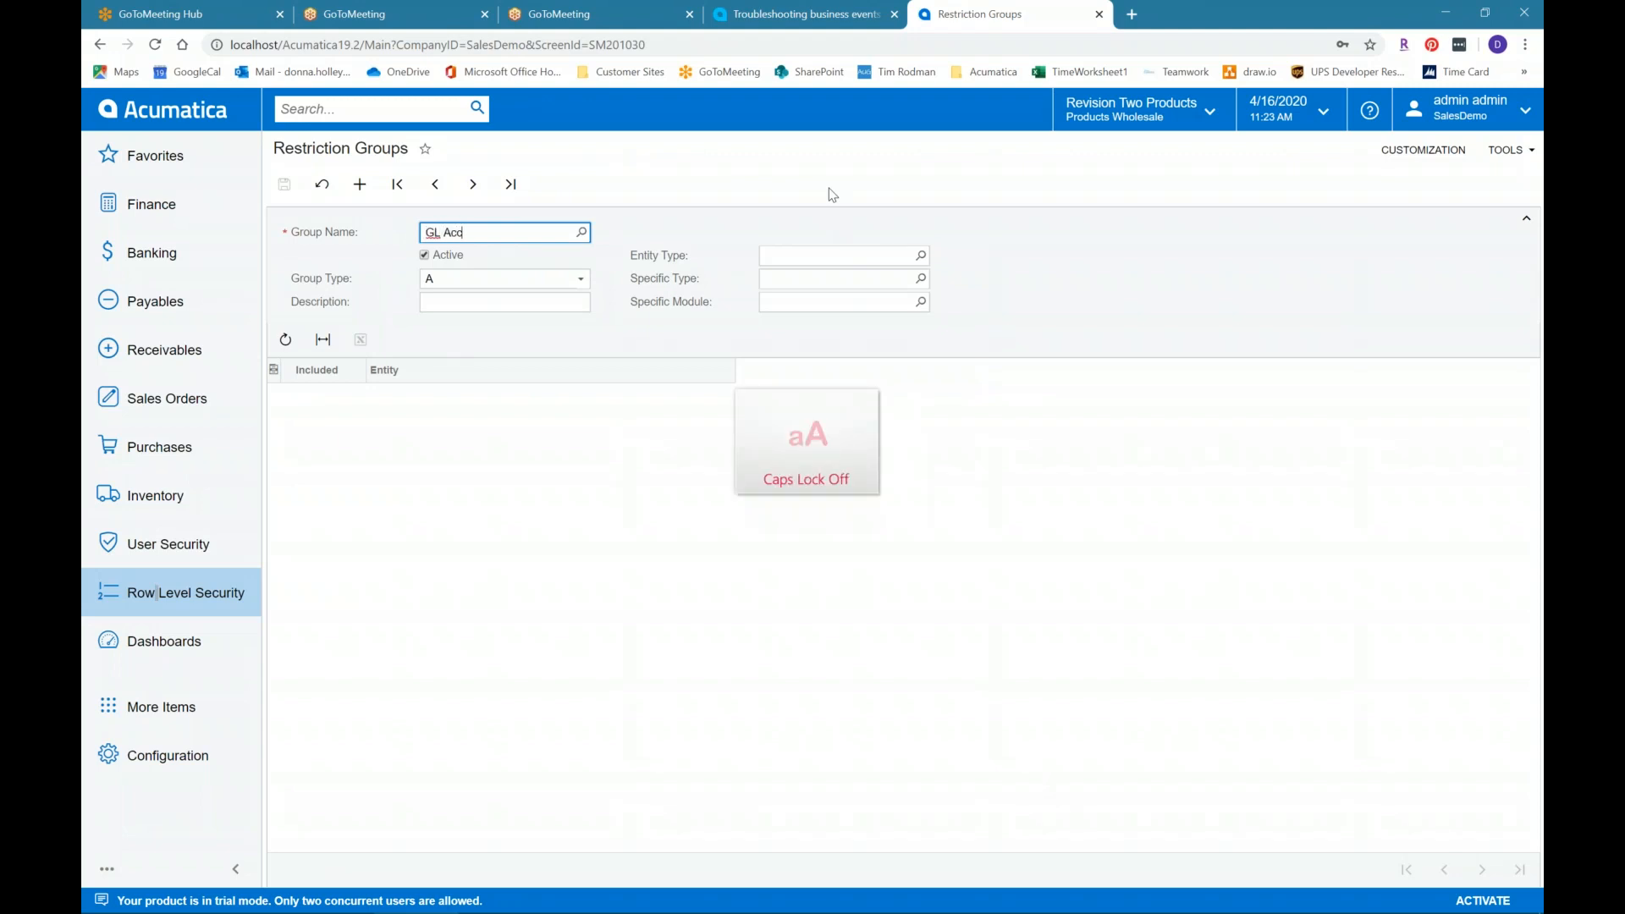
type("ount and sub")
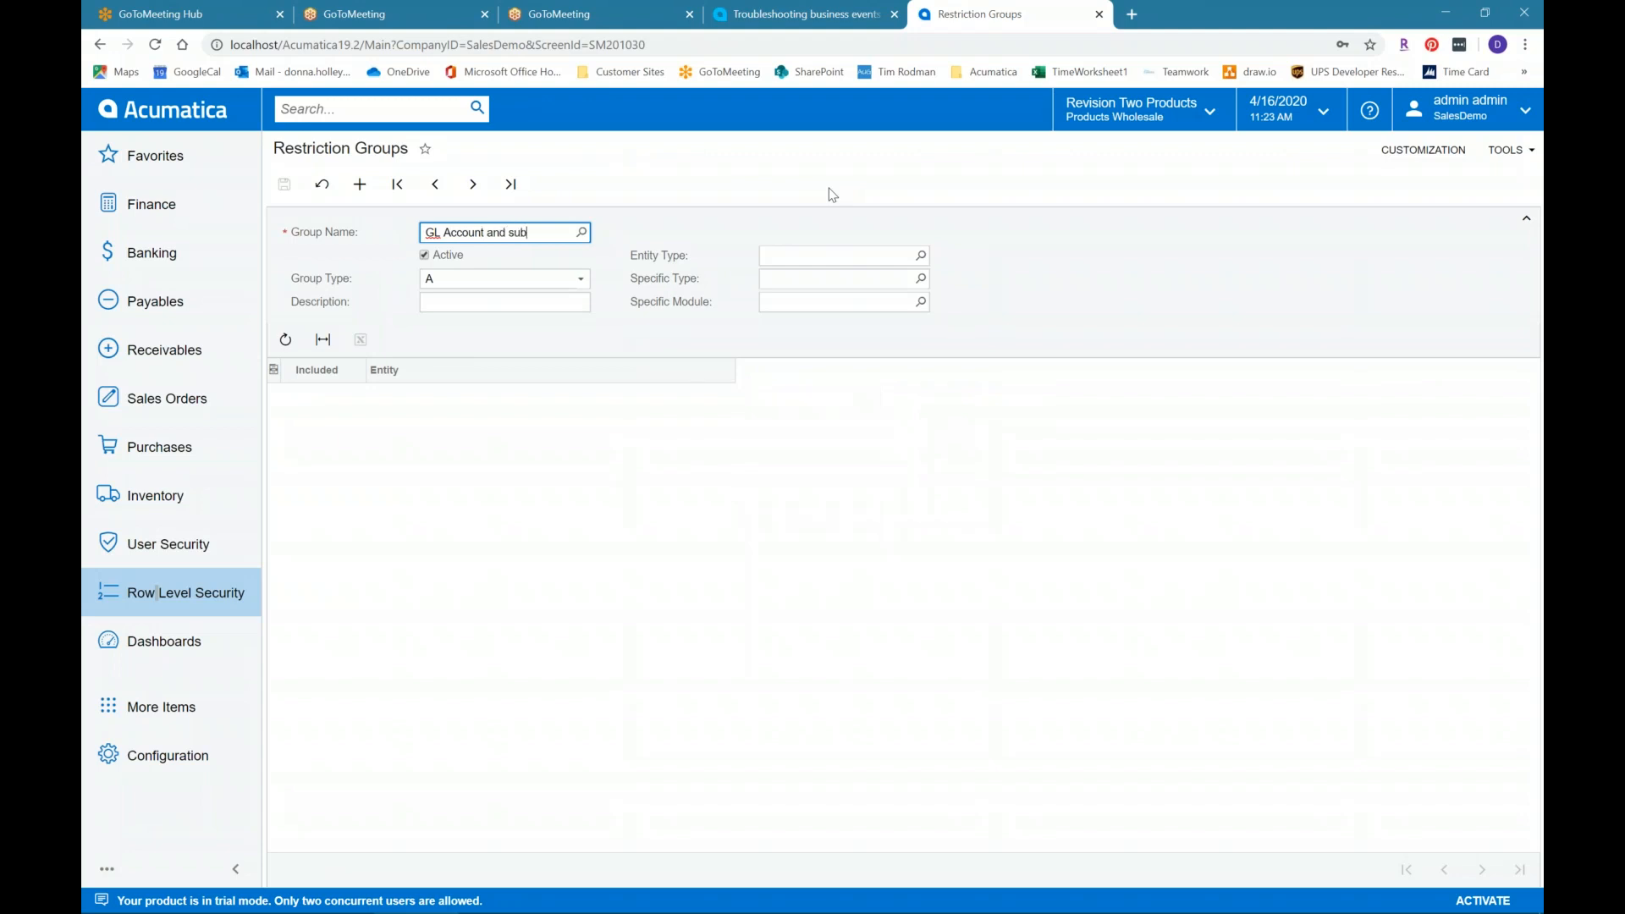
type("account")
key("Tab")
key("Tab")
Step: Describe the new restriction group as "GL accounts tied to specific subaccounts"
left_click(486, 300)
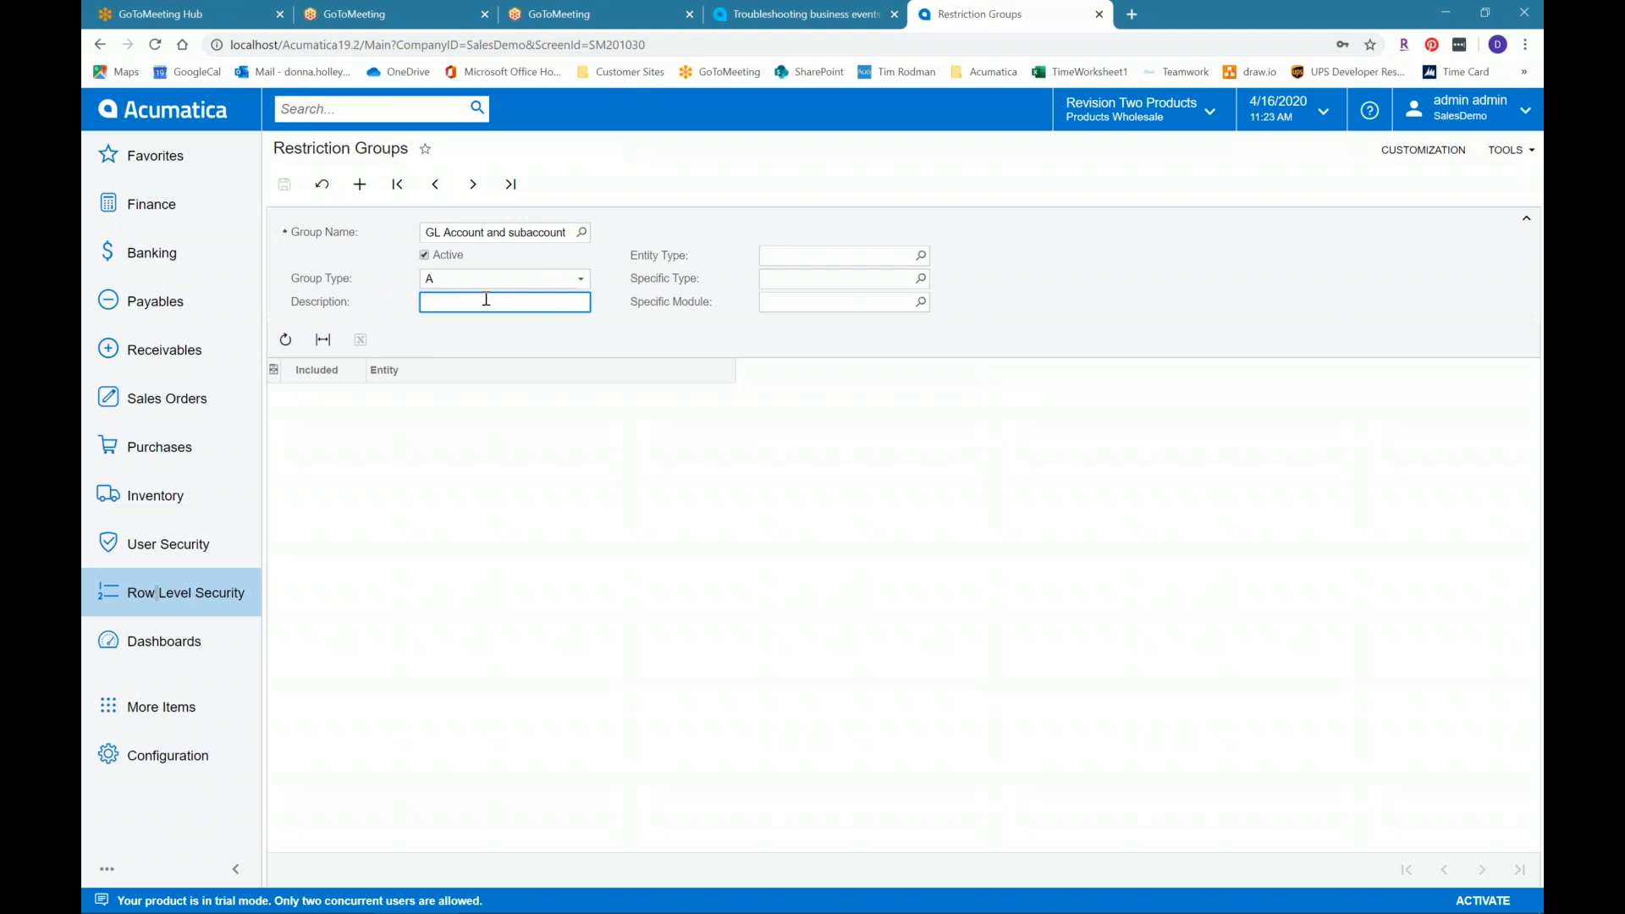
type("GL a")
type("cco")
type("unts tied")
type(" to specific")
type(" supba")
key("BackSpace")
key("BackSpace")
key("BackSpace")
type("baccounts")
key("Tab")
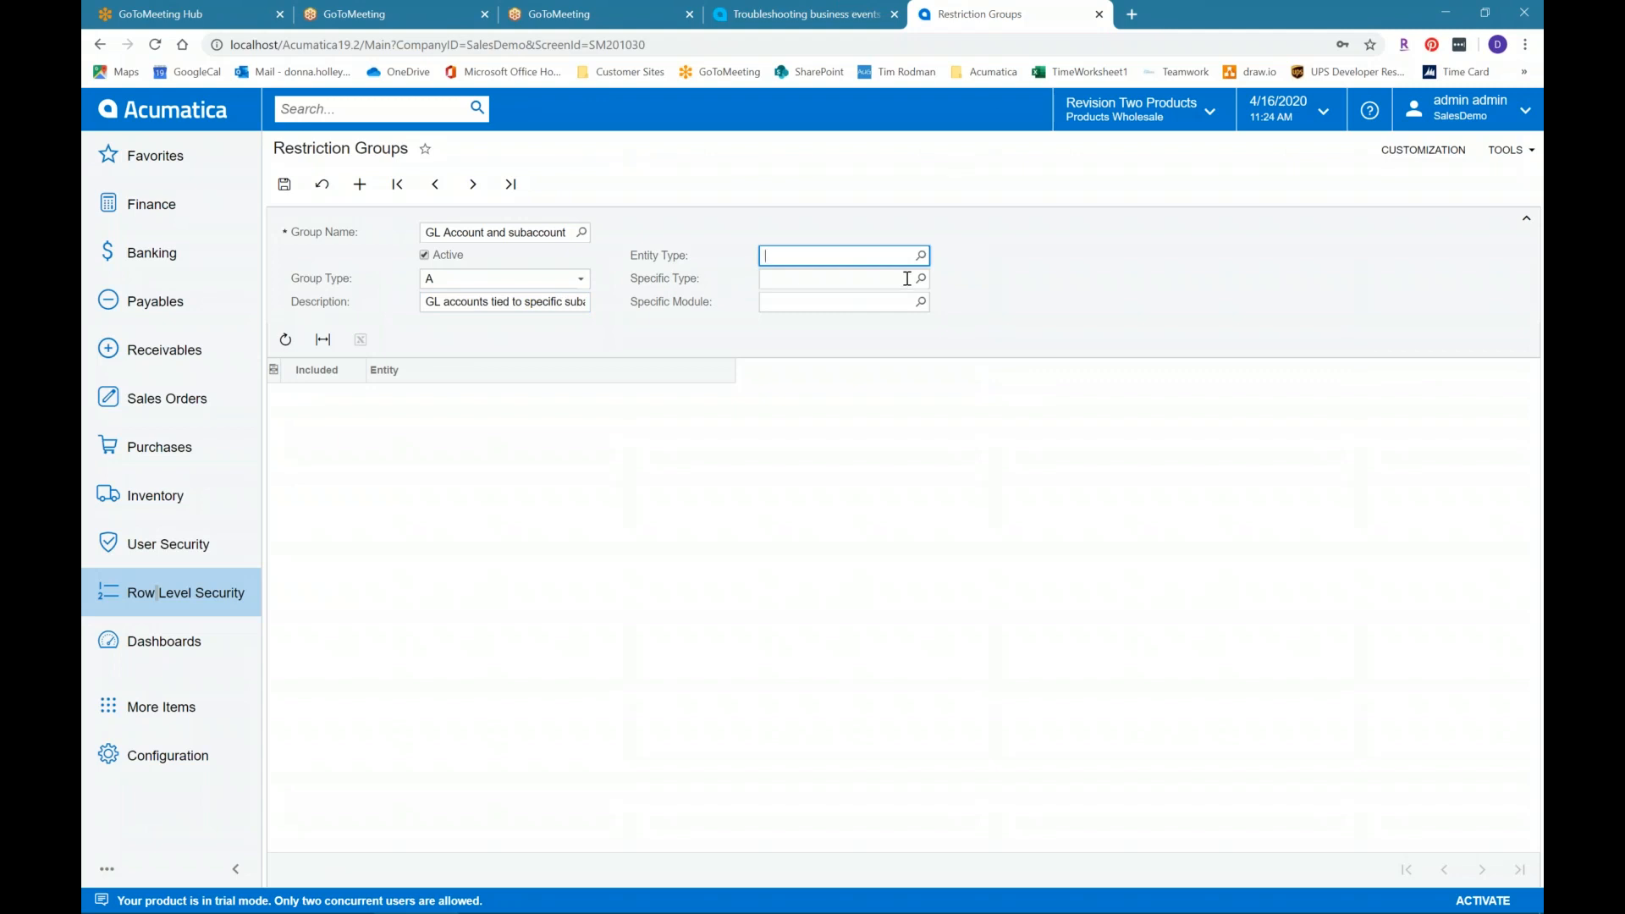
Step: Set the group's entity type to GL Account, include accounts 10100 Petty Cash and 10200 Company Checking Account - HQ, and save
left_click(920, 254)
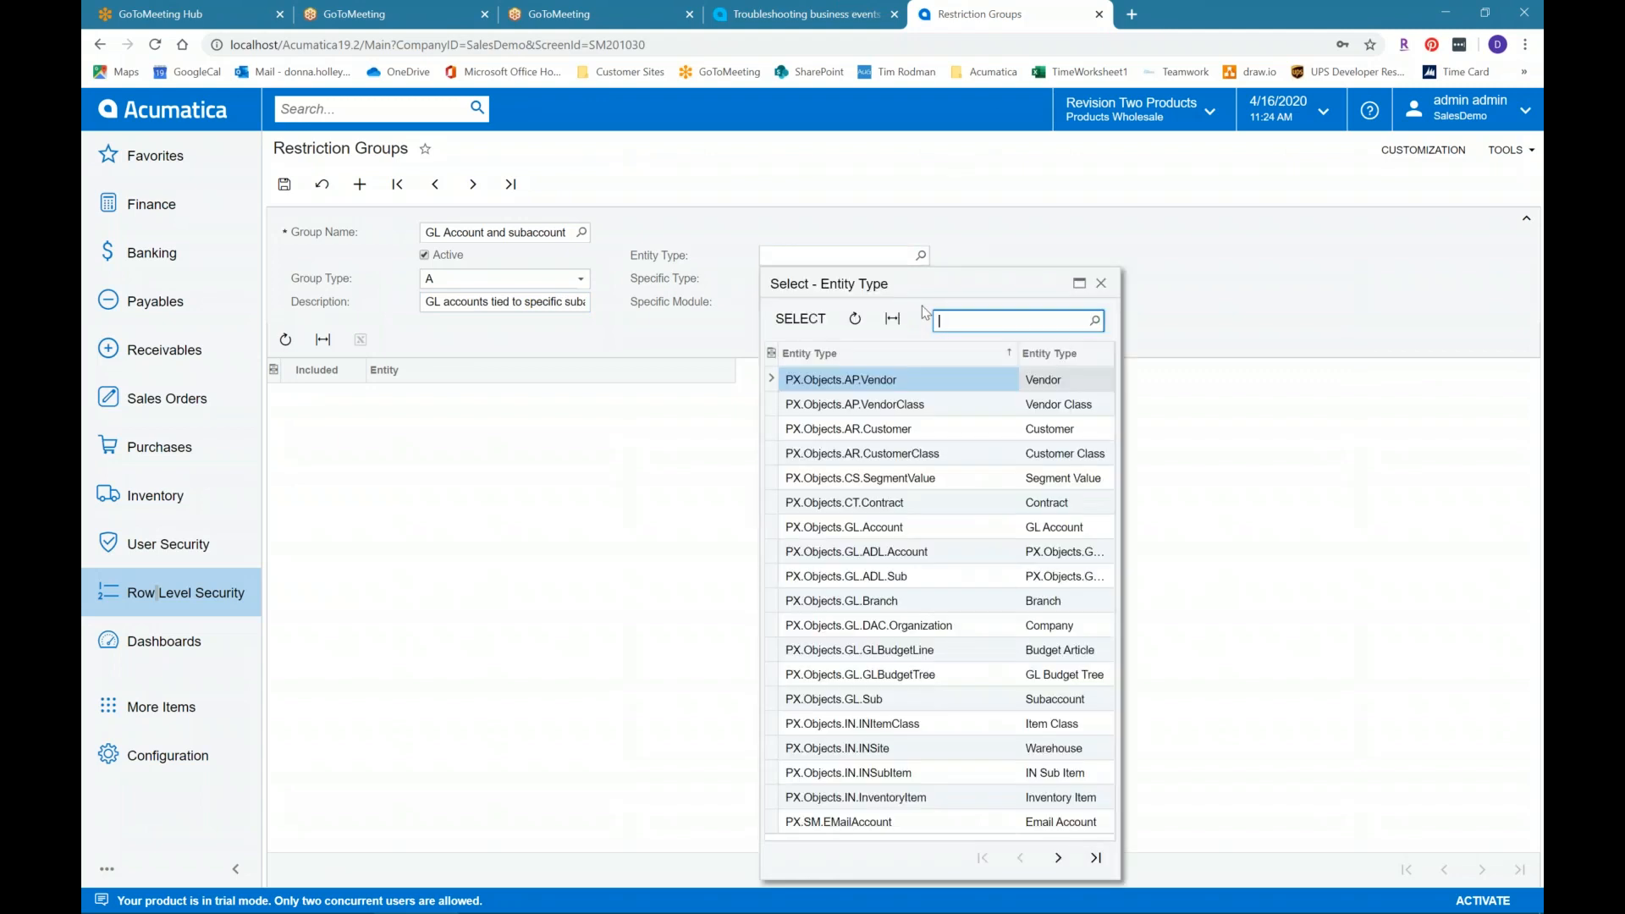
left_click(908, 531)
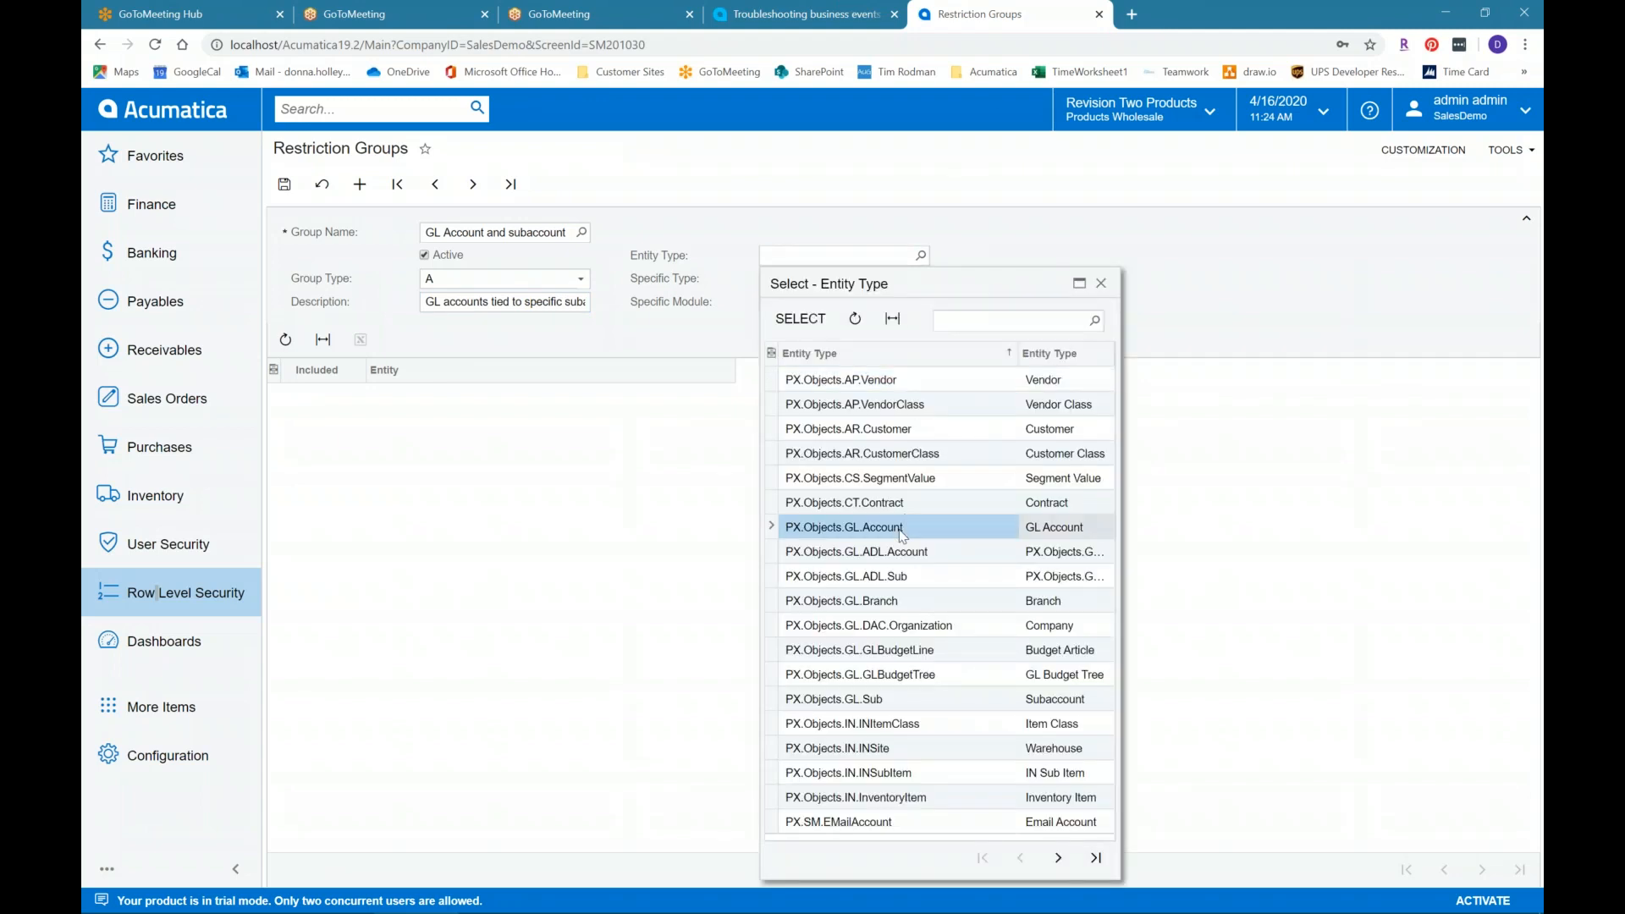
left_click(816, 320)
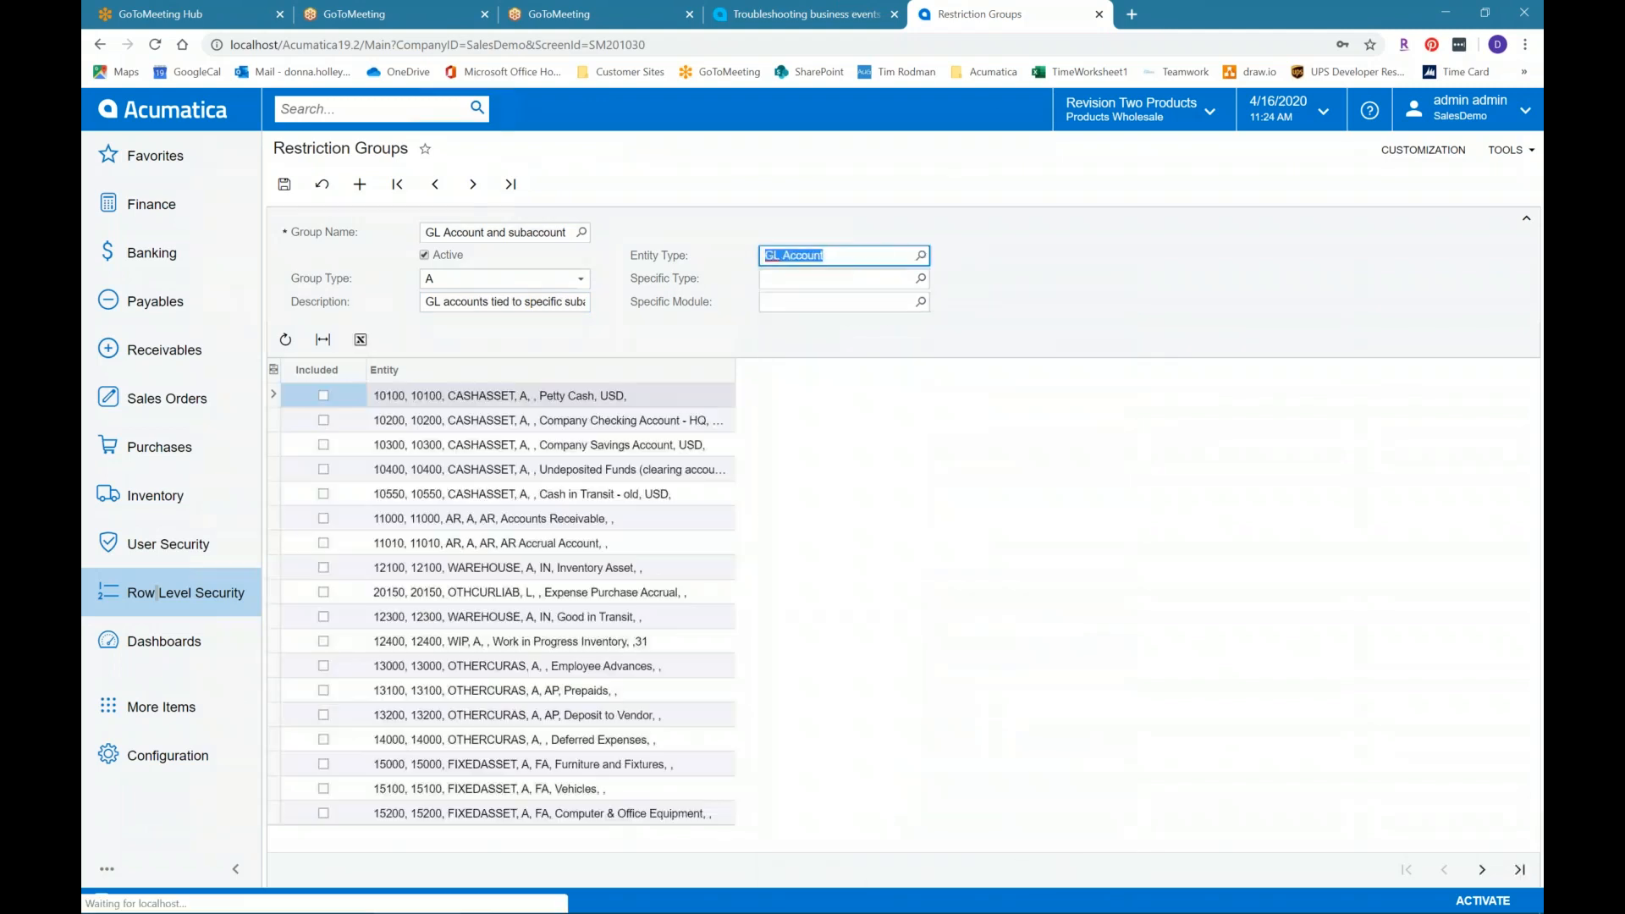
left_click(324, 396)
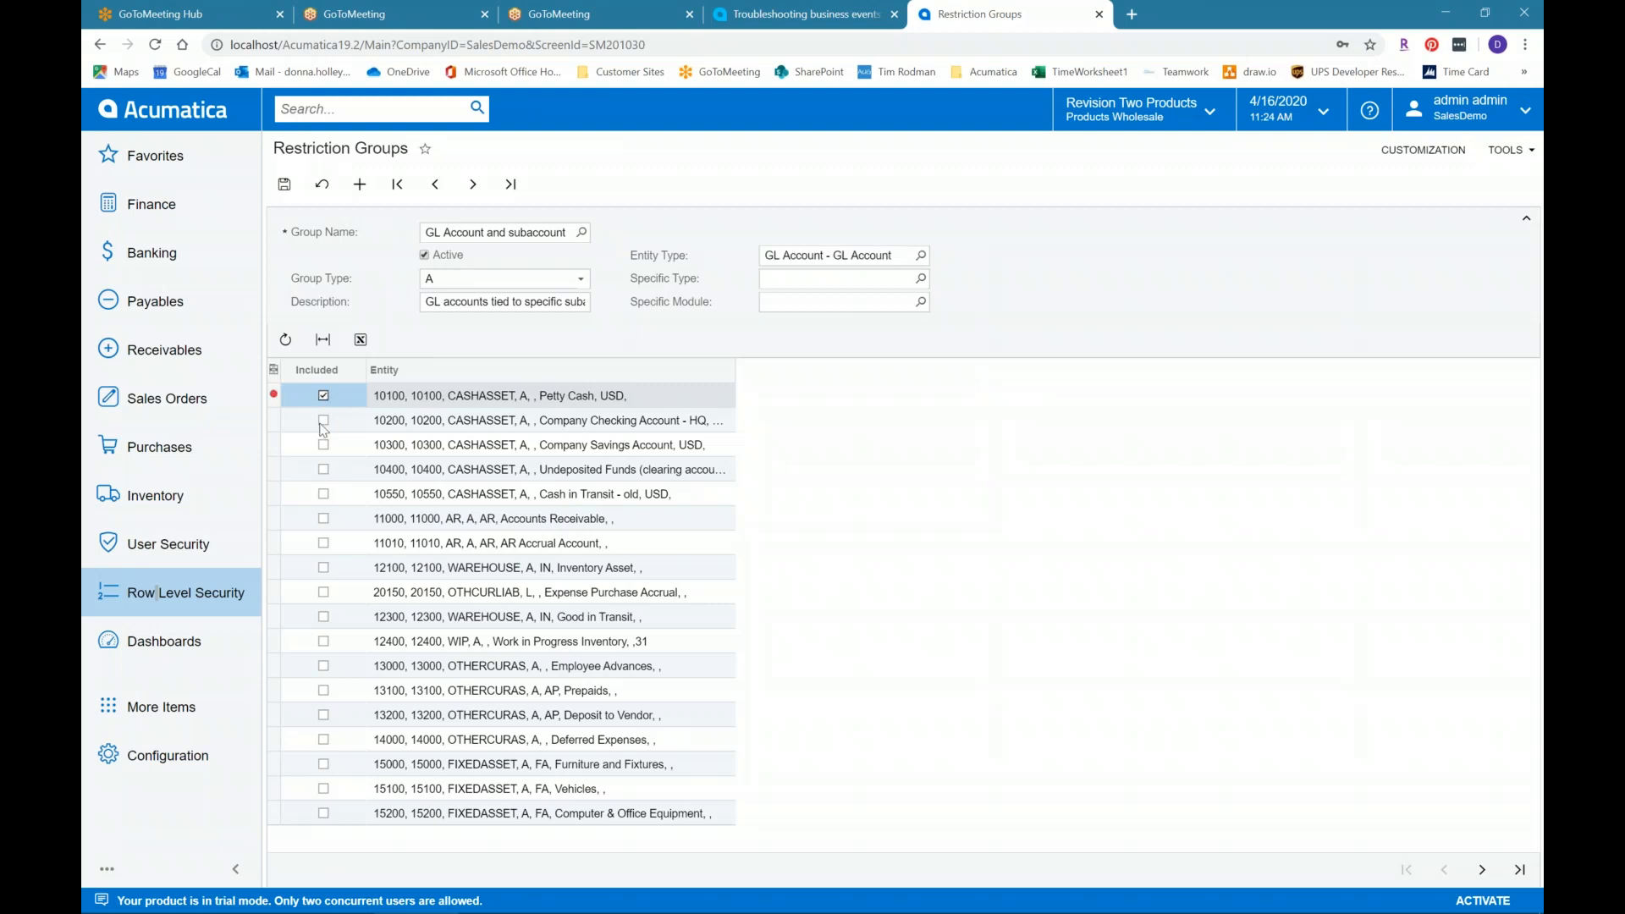
left_click(324, 420)
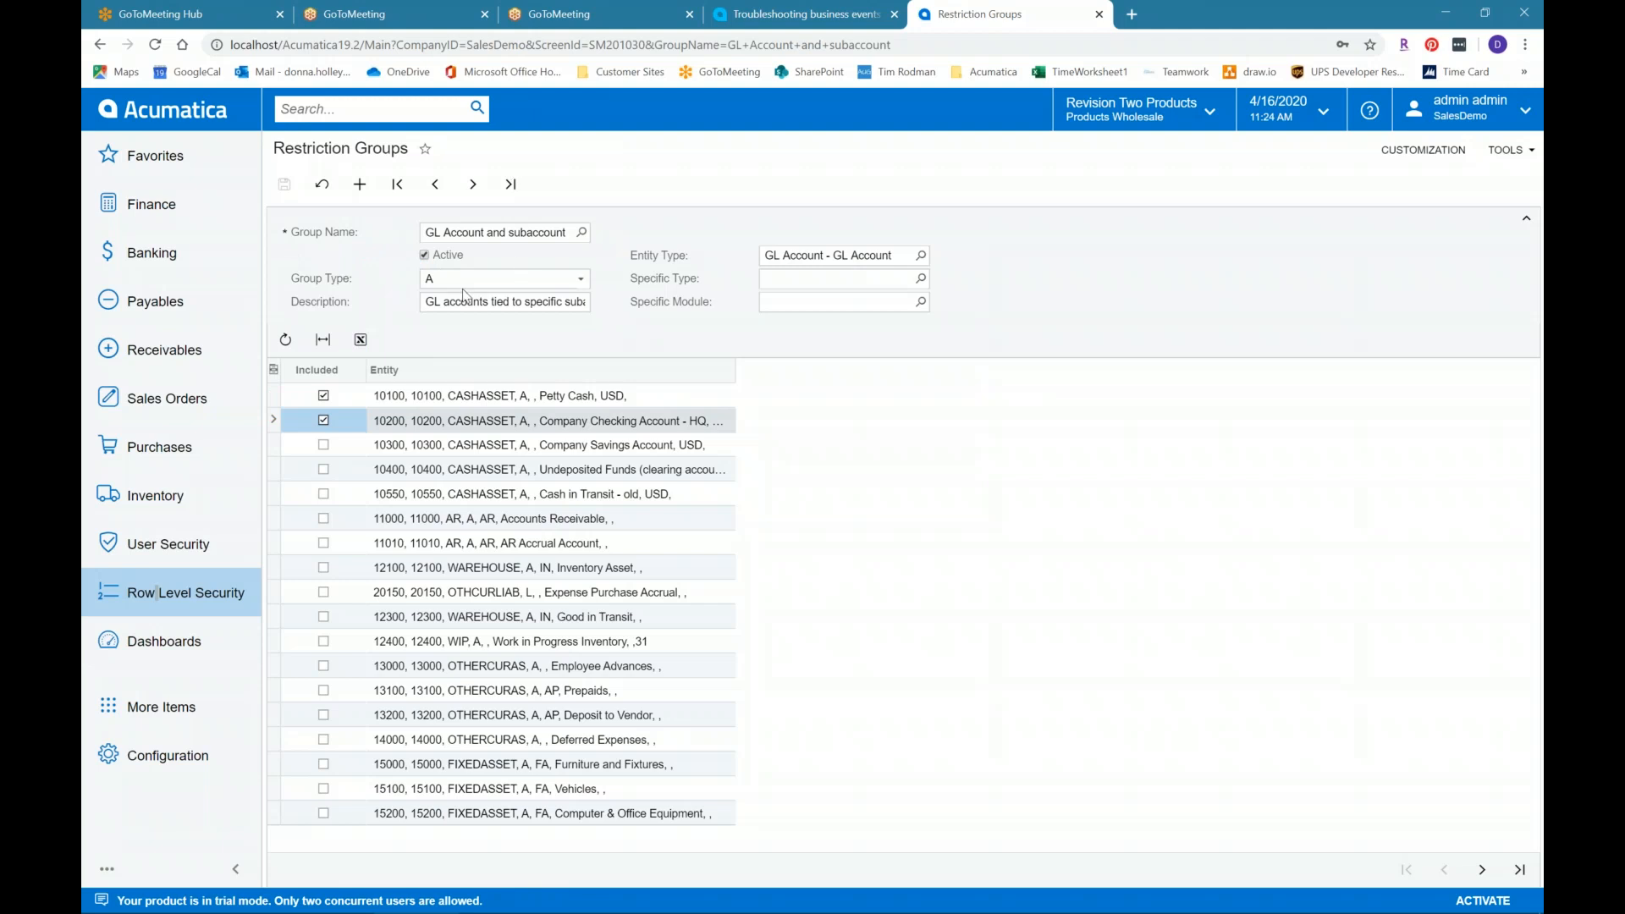
Step: Load the "GL Account and subaccount" group in the GL Account Access form and view its accounts
left_click(211, 597)
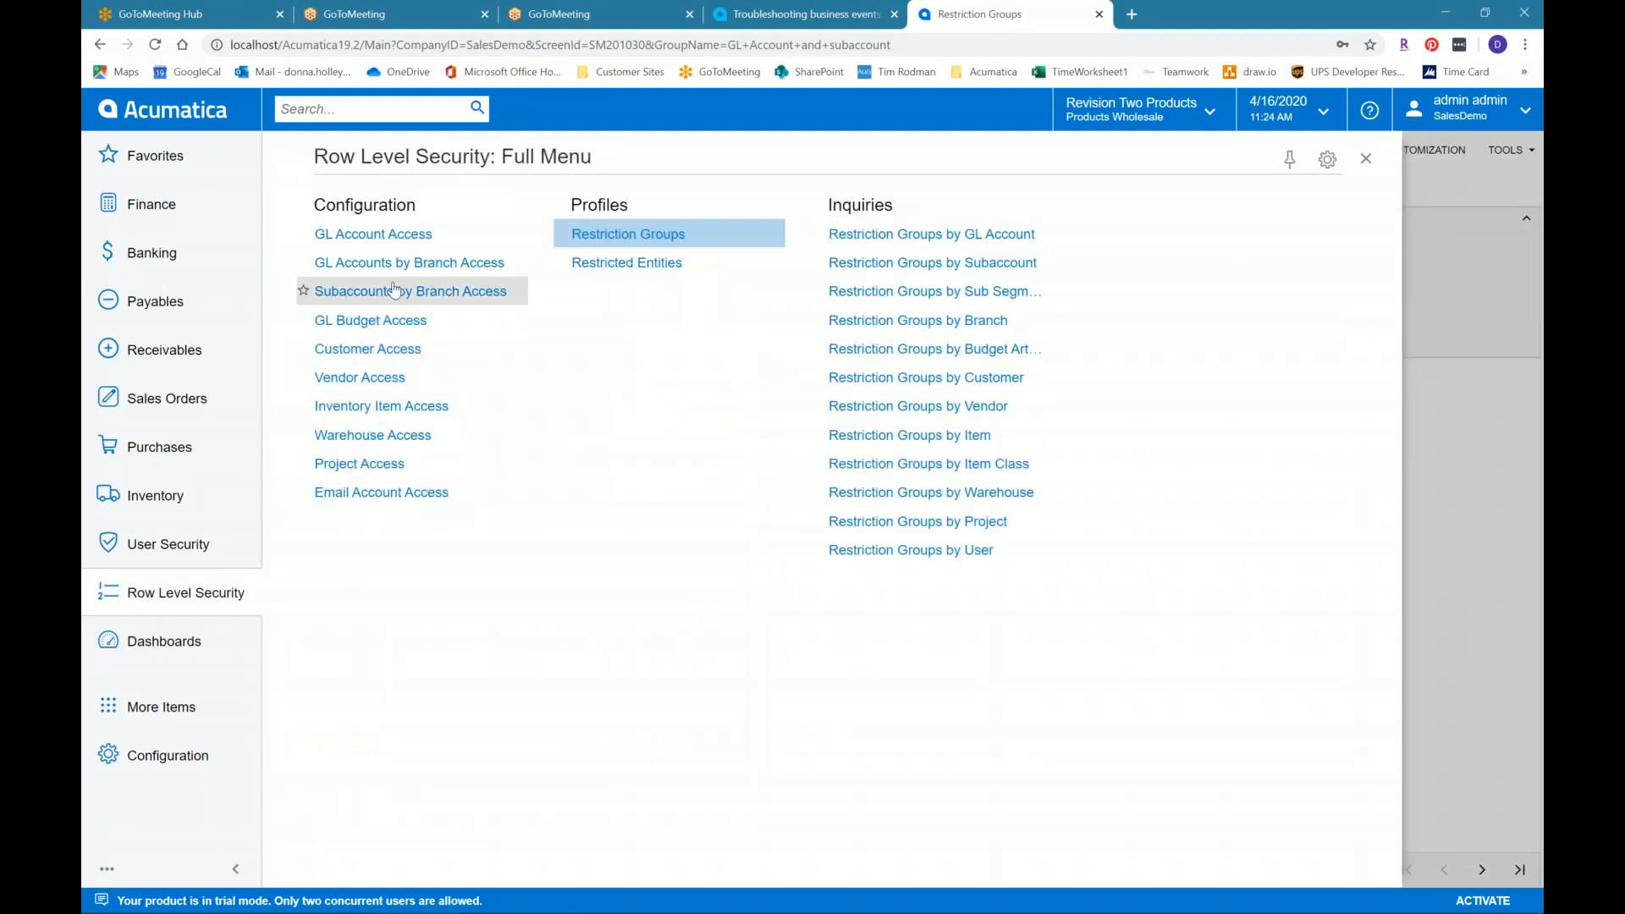
left_click(389, 234)
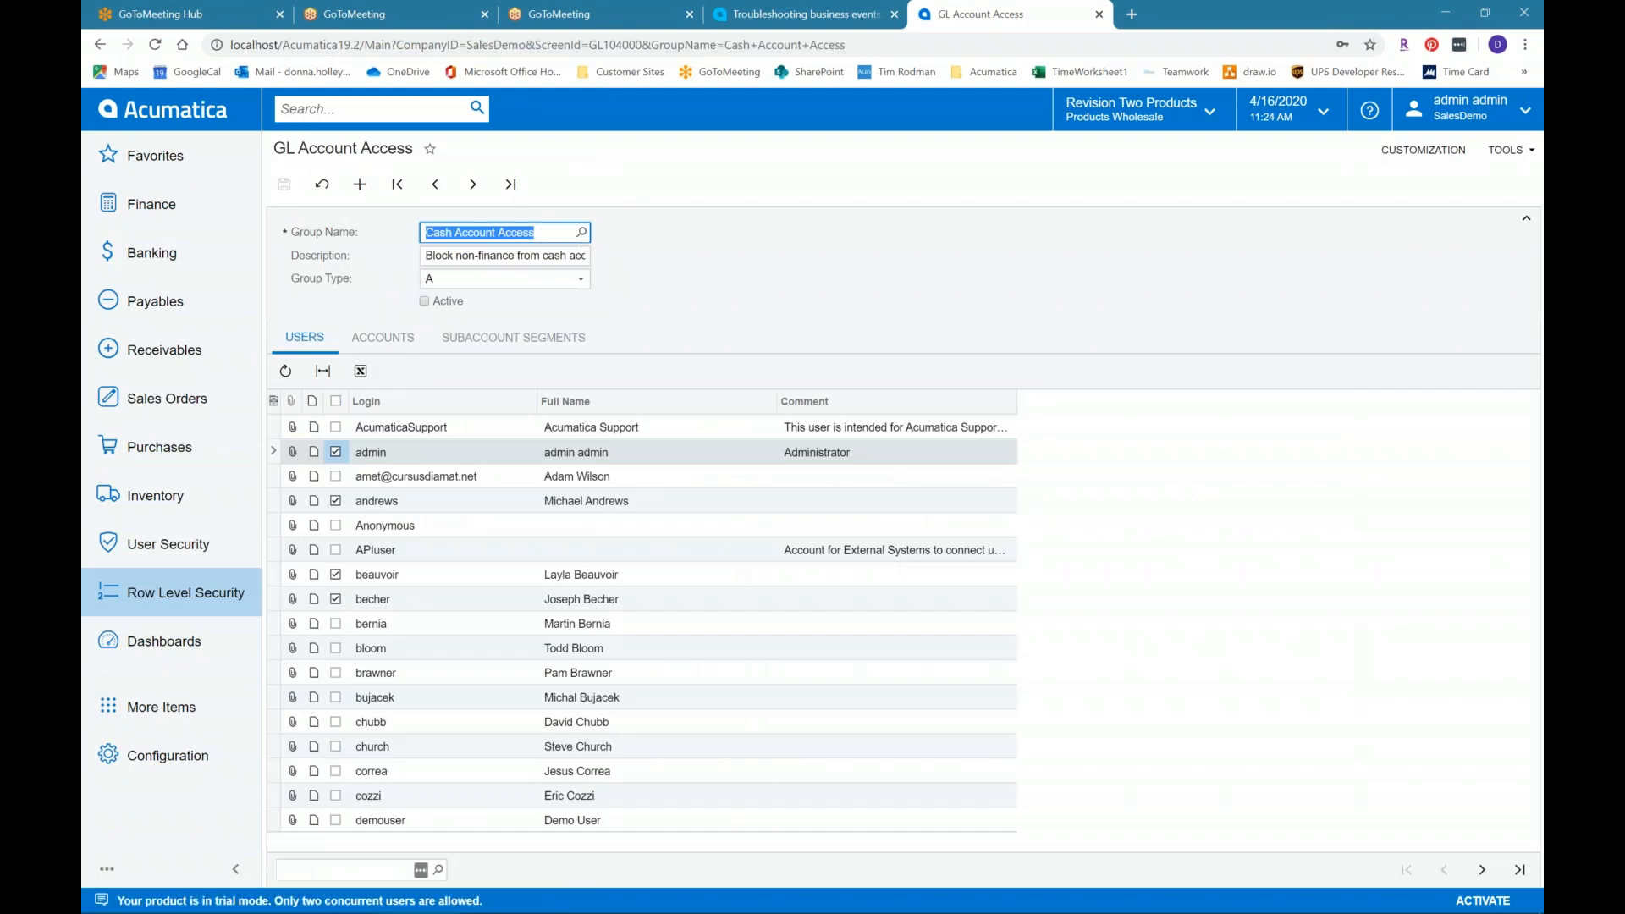
left_click(581, 232)
left_click(512, 407)
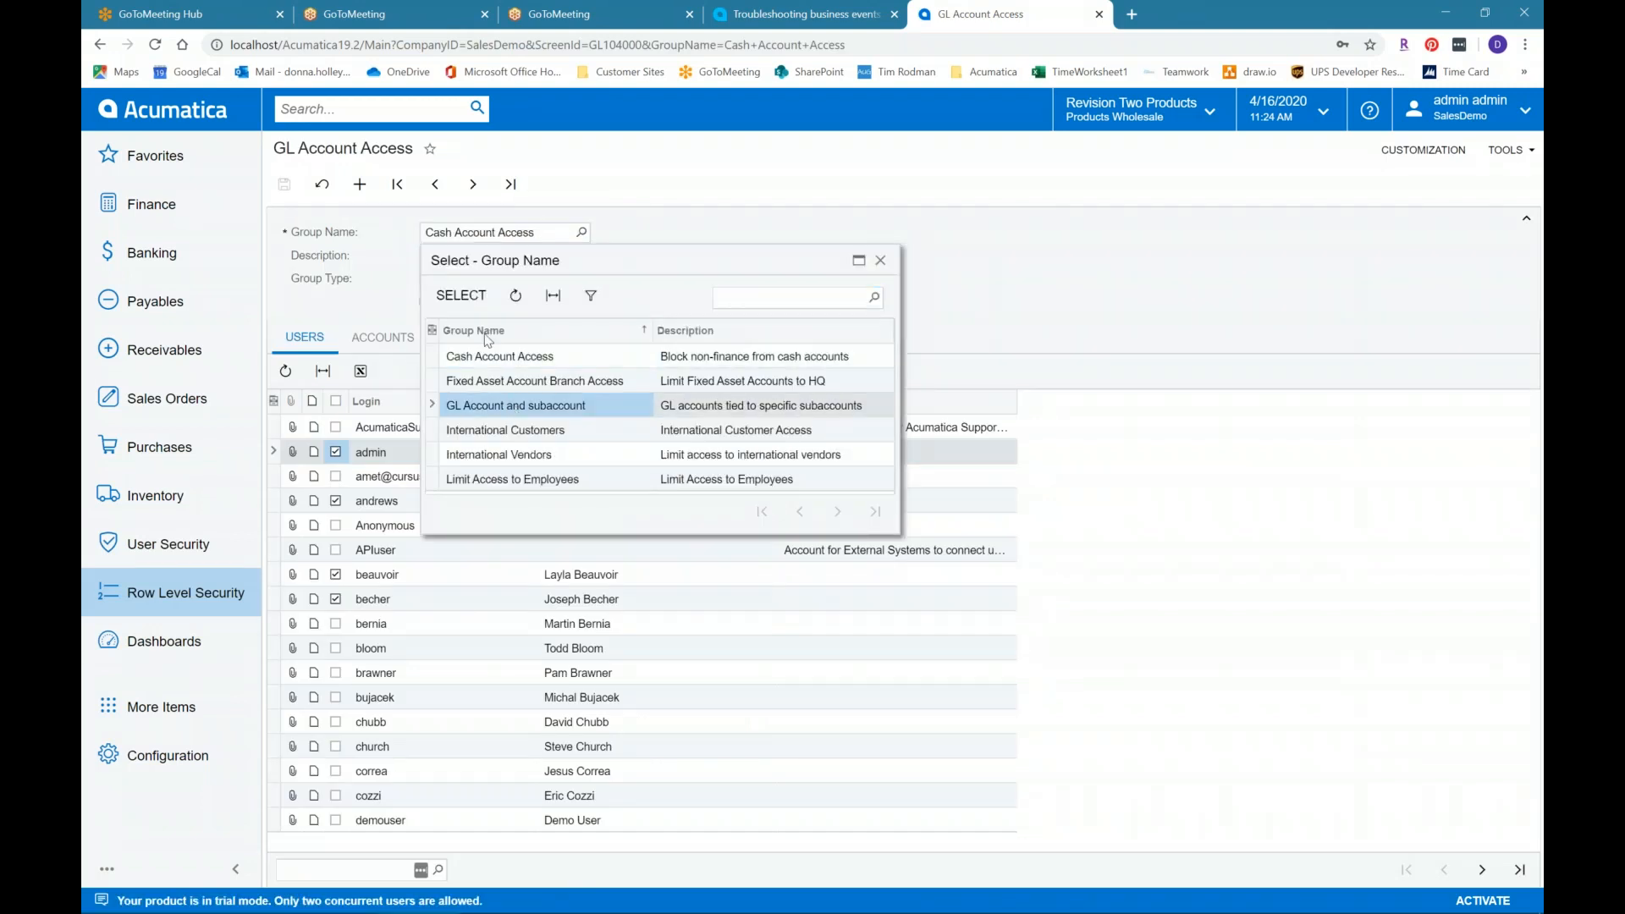
left_click(465, 297)
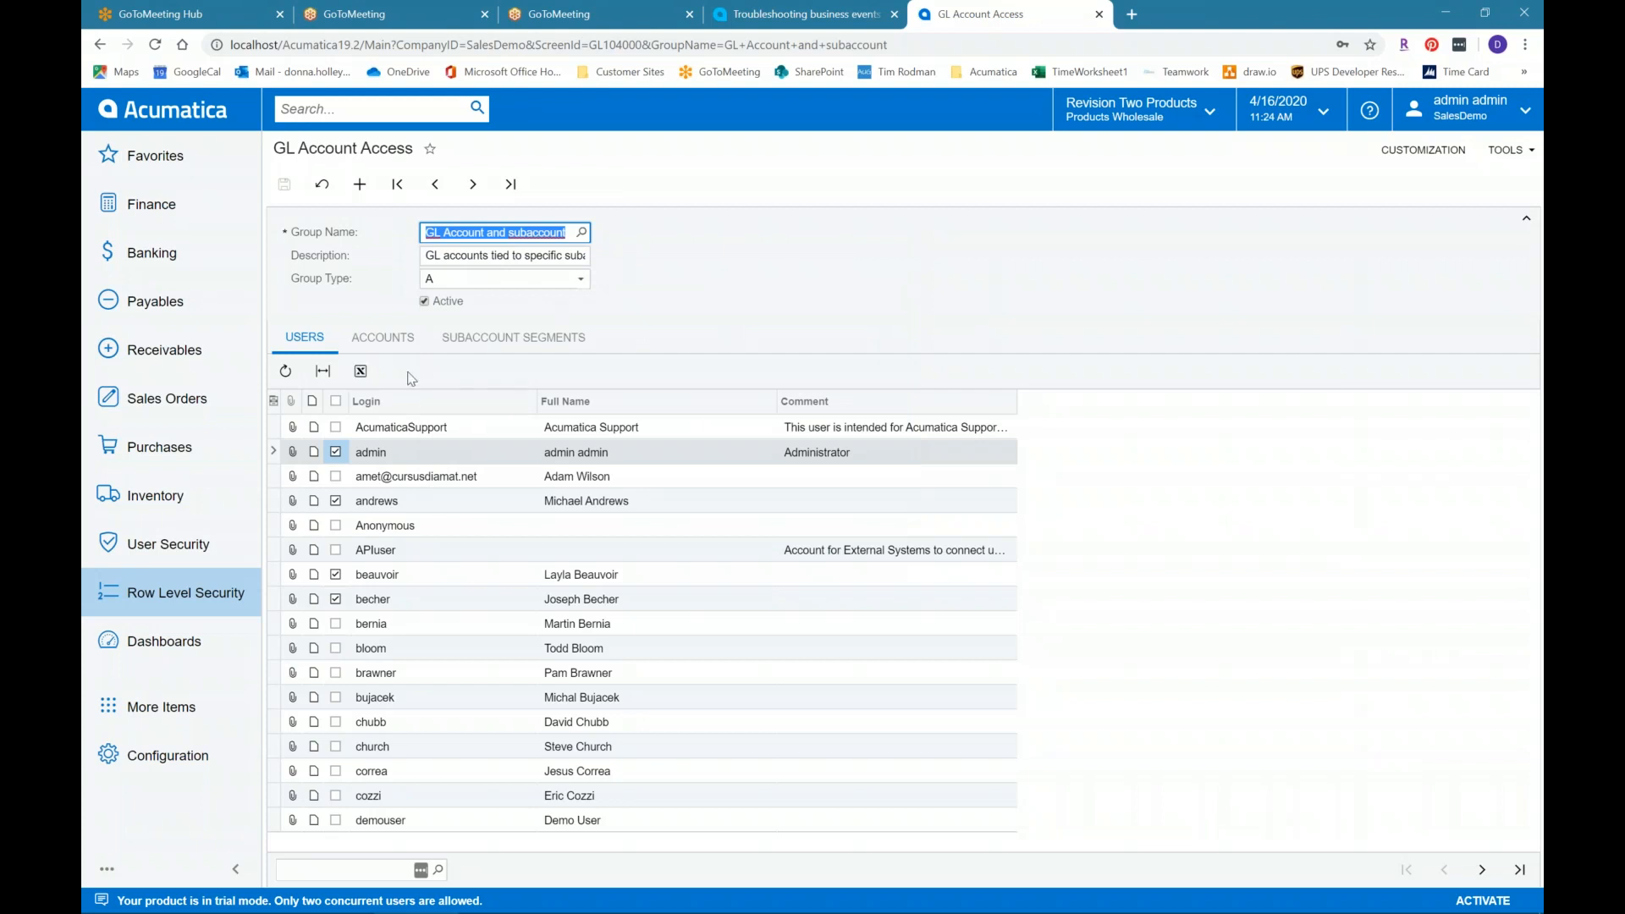
left_click(383, 336)
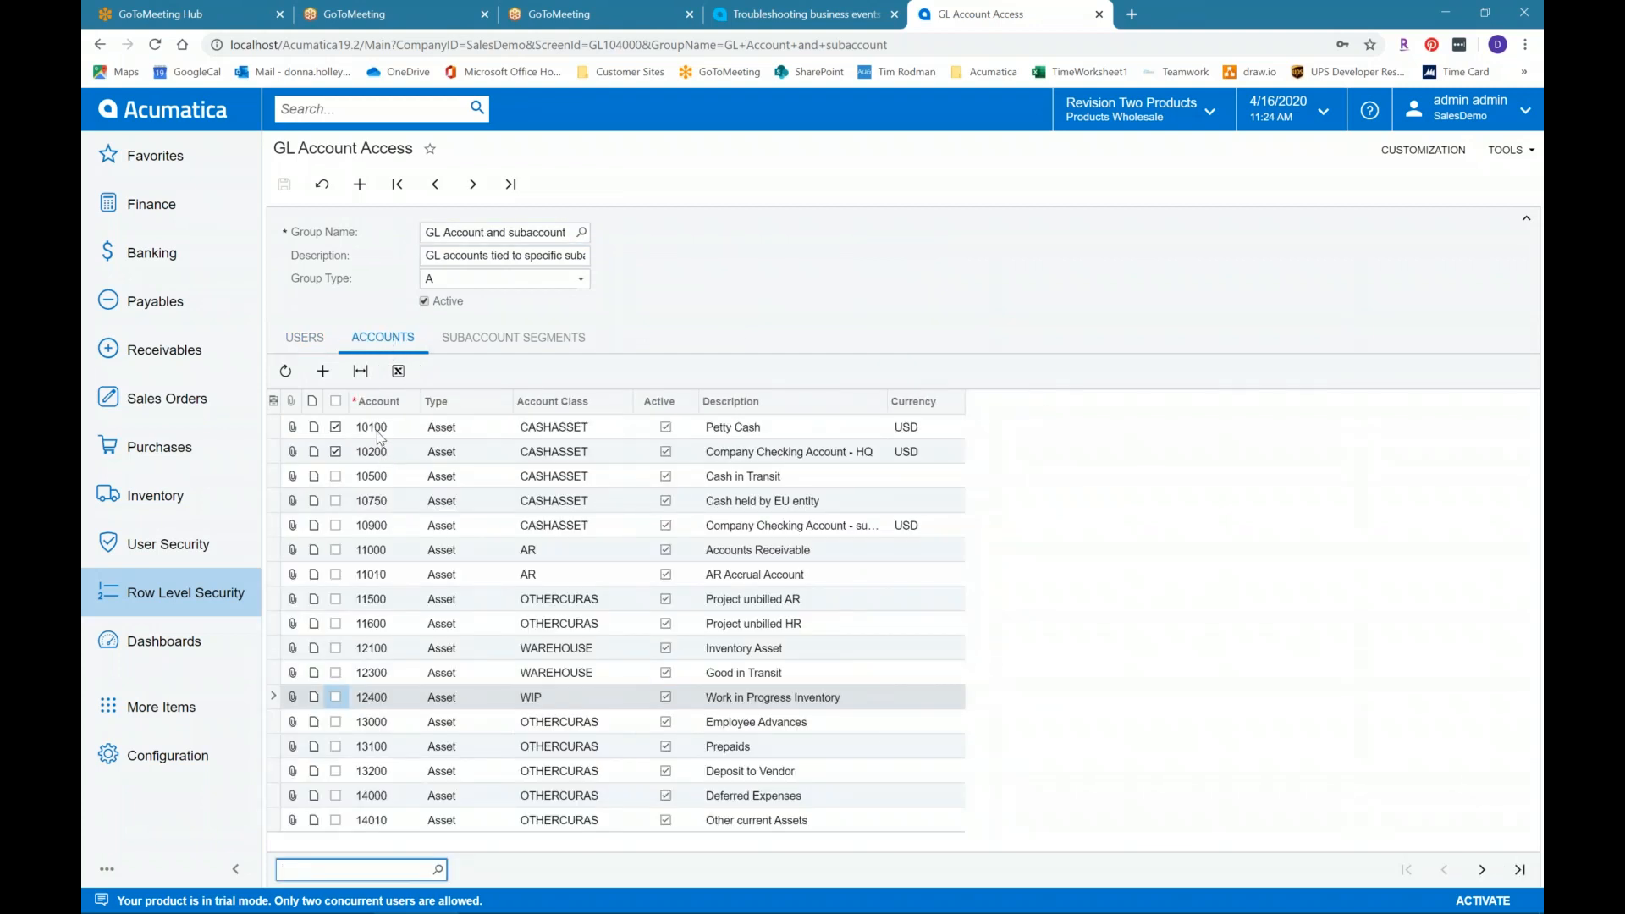
Step: Include the CON, FIN and OPS values of the Department subaccount segment in the group and save it
left_click(464, 347)
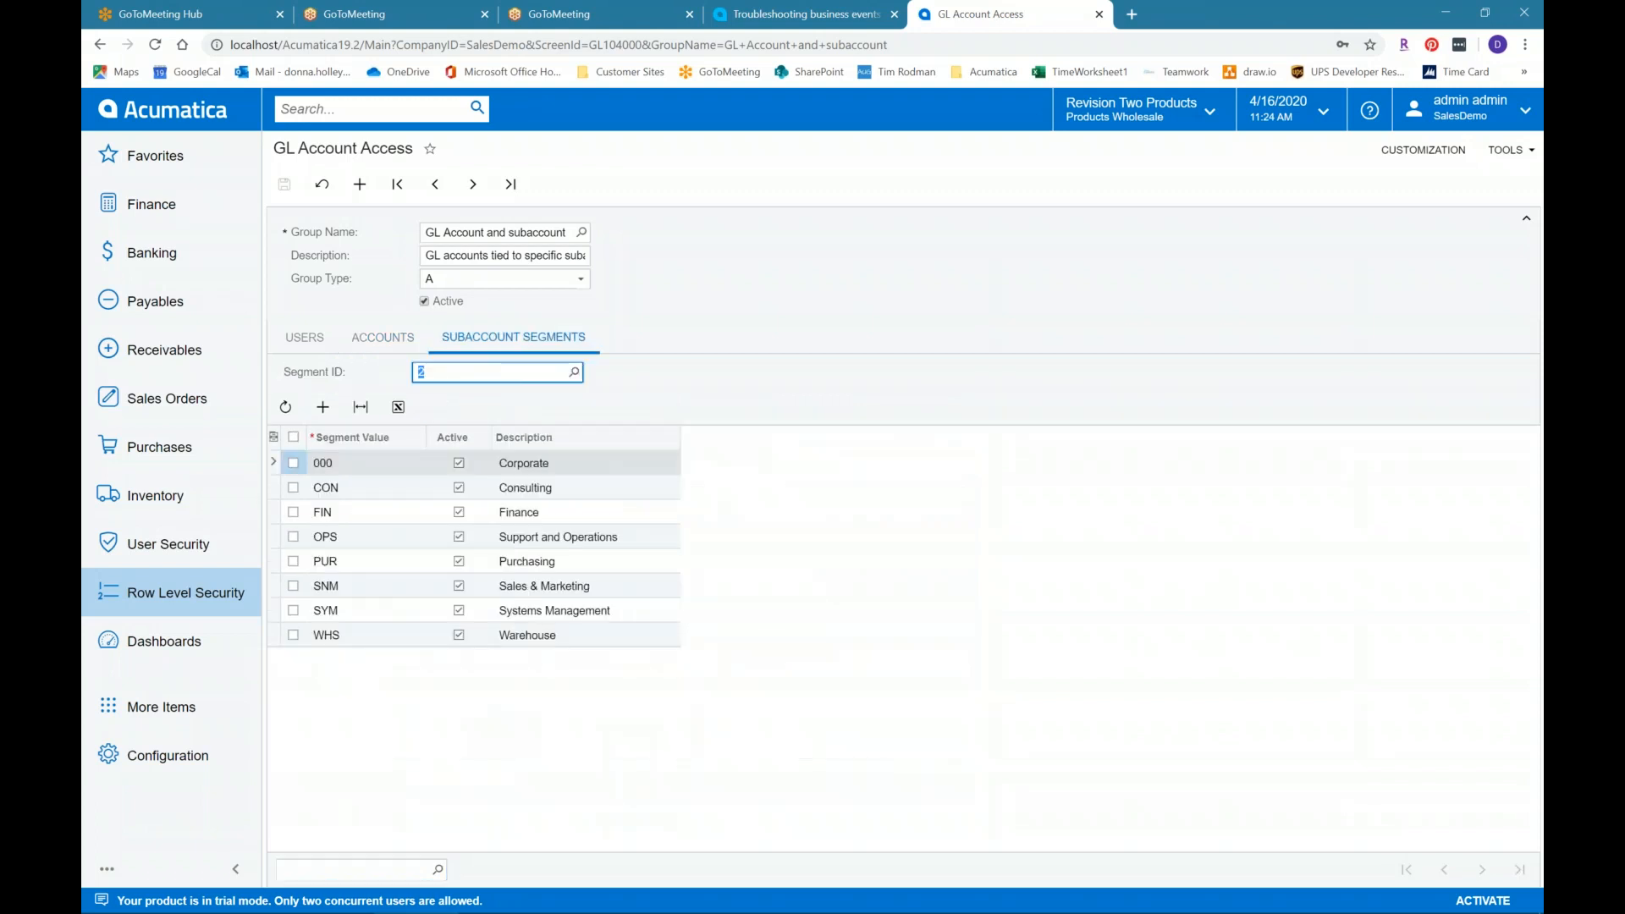
left_click(293, 487)
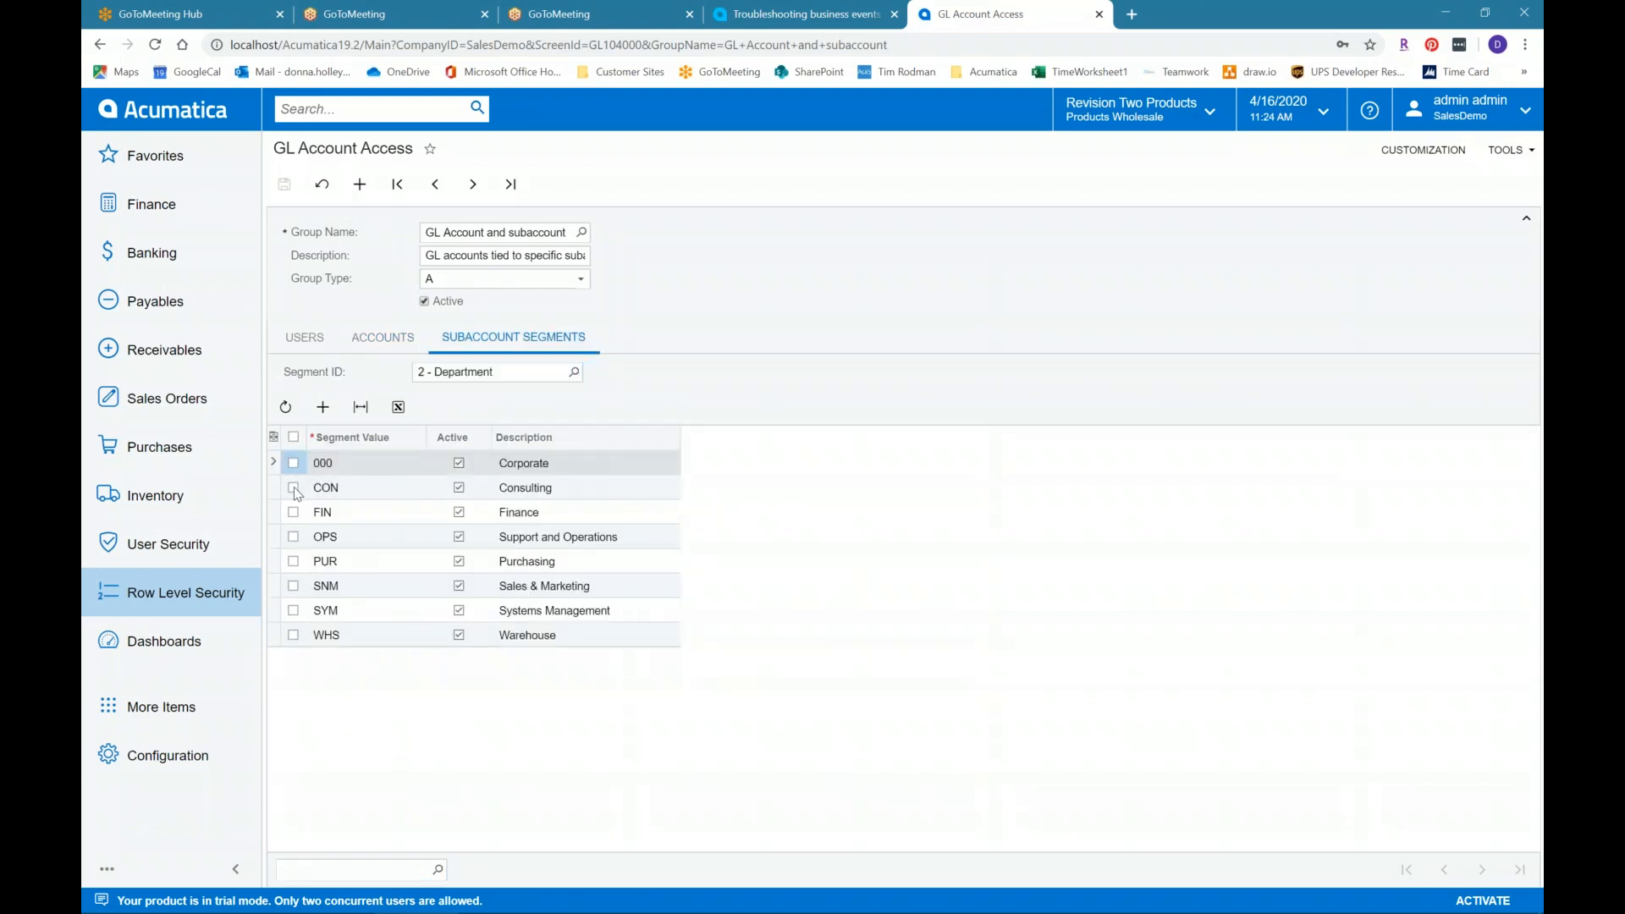
left_click(294, 512)
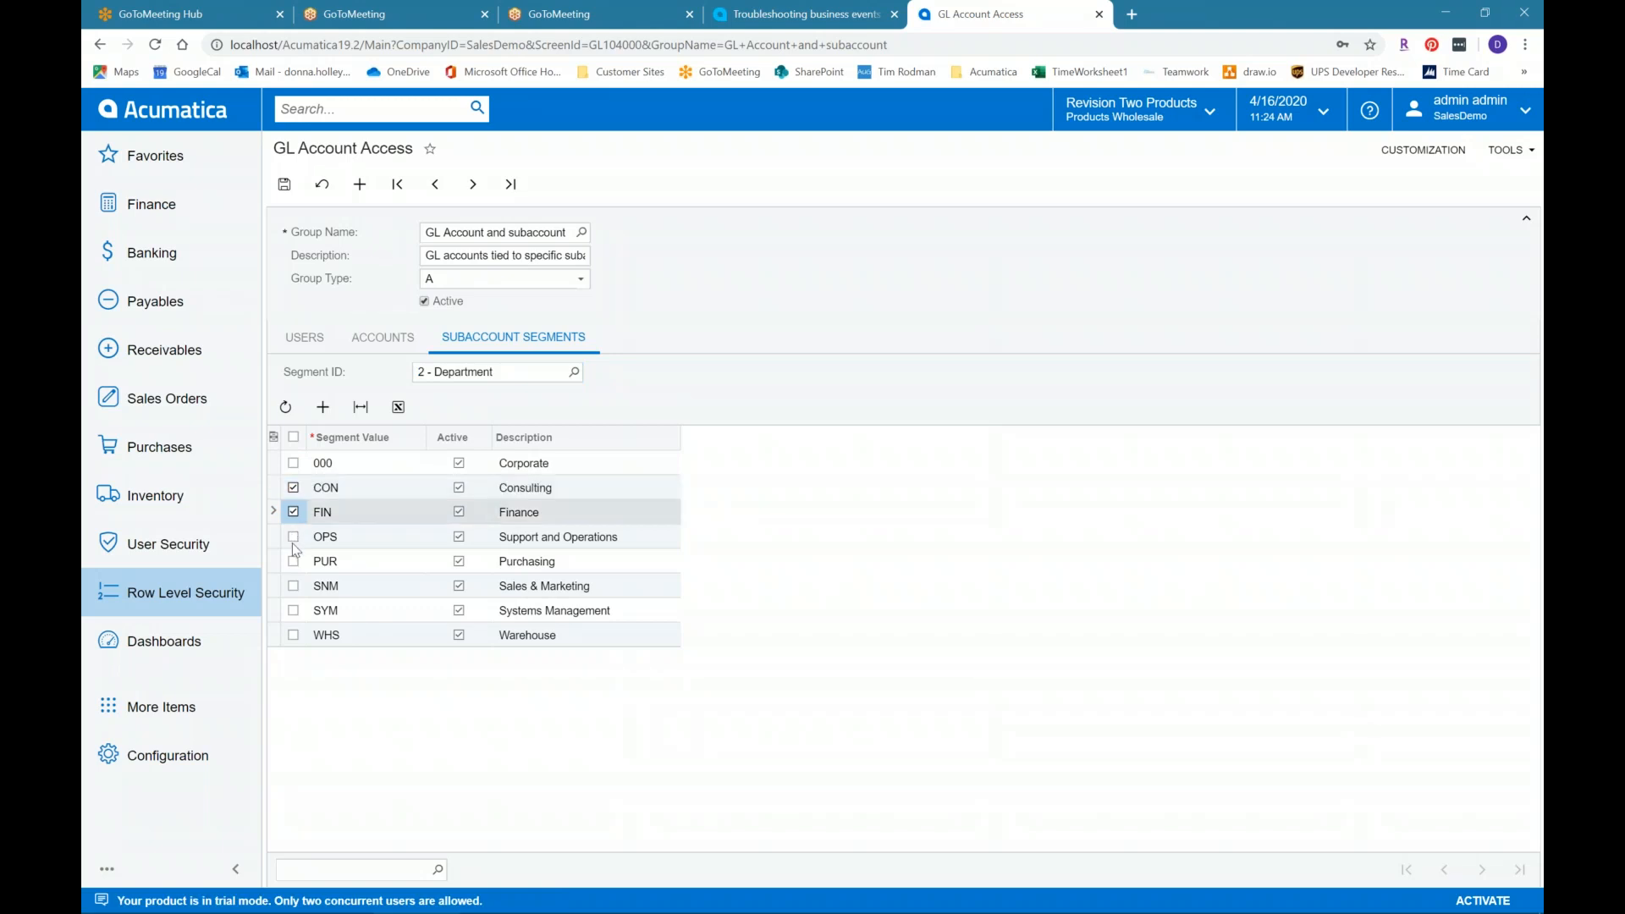
left_click(293, 536)
left_click(284, 184)
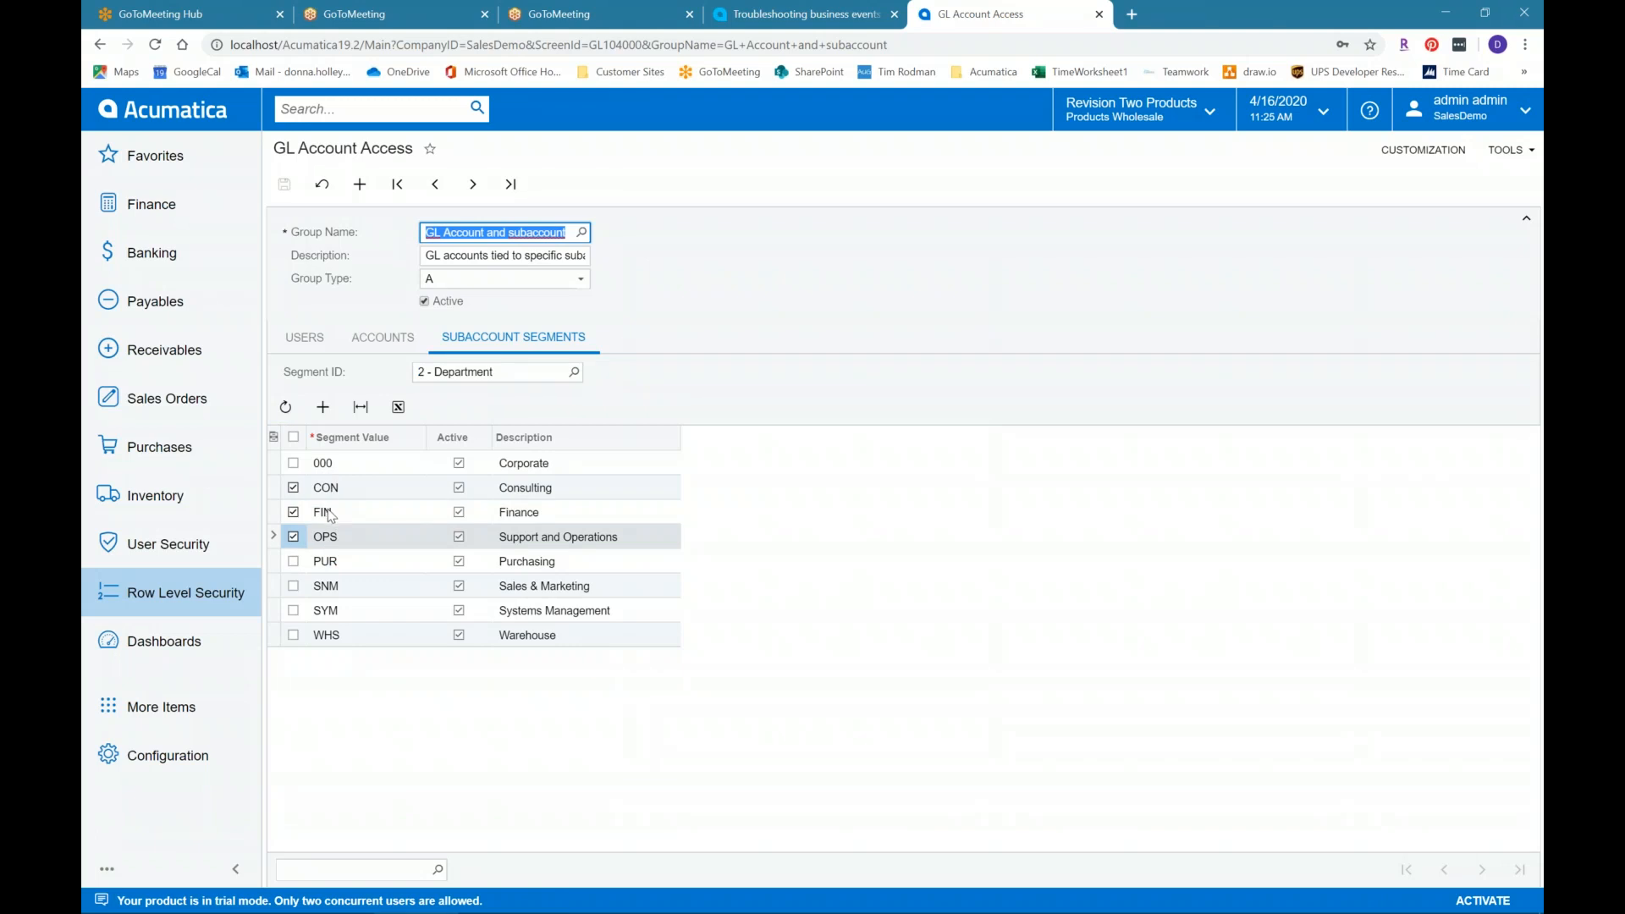
Step: Review the users and accounts included in the "GL Account and subaccount" group
left_click(302, 339)
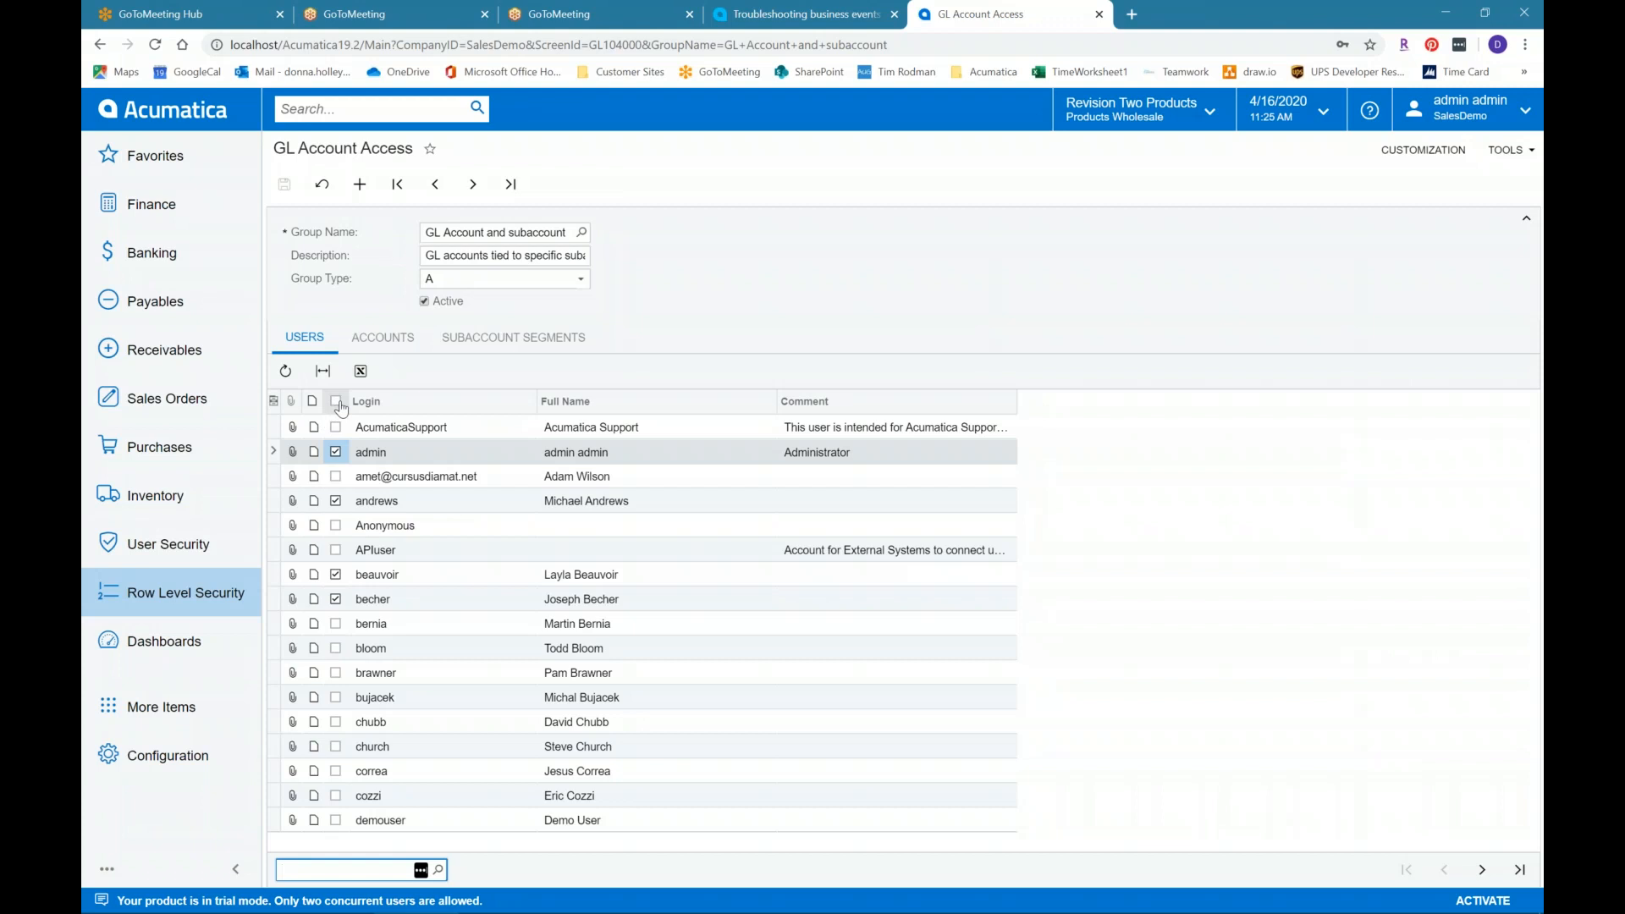
left_click(382, 340)
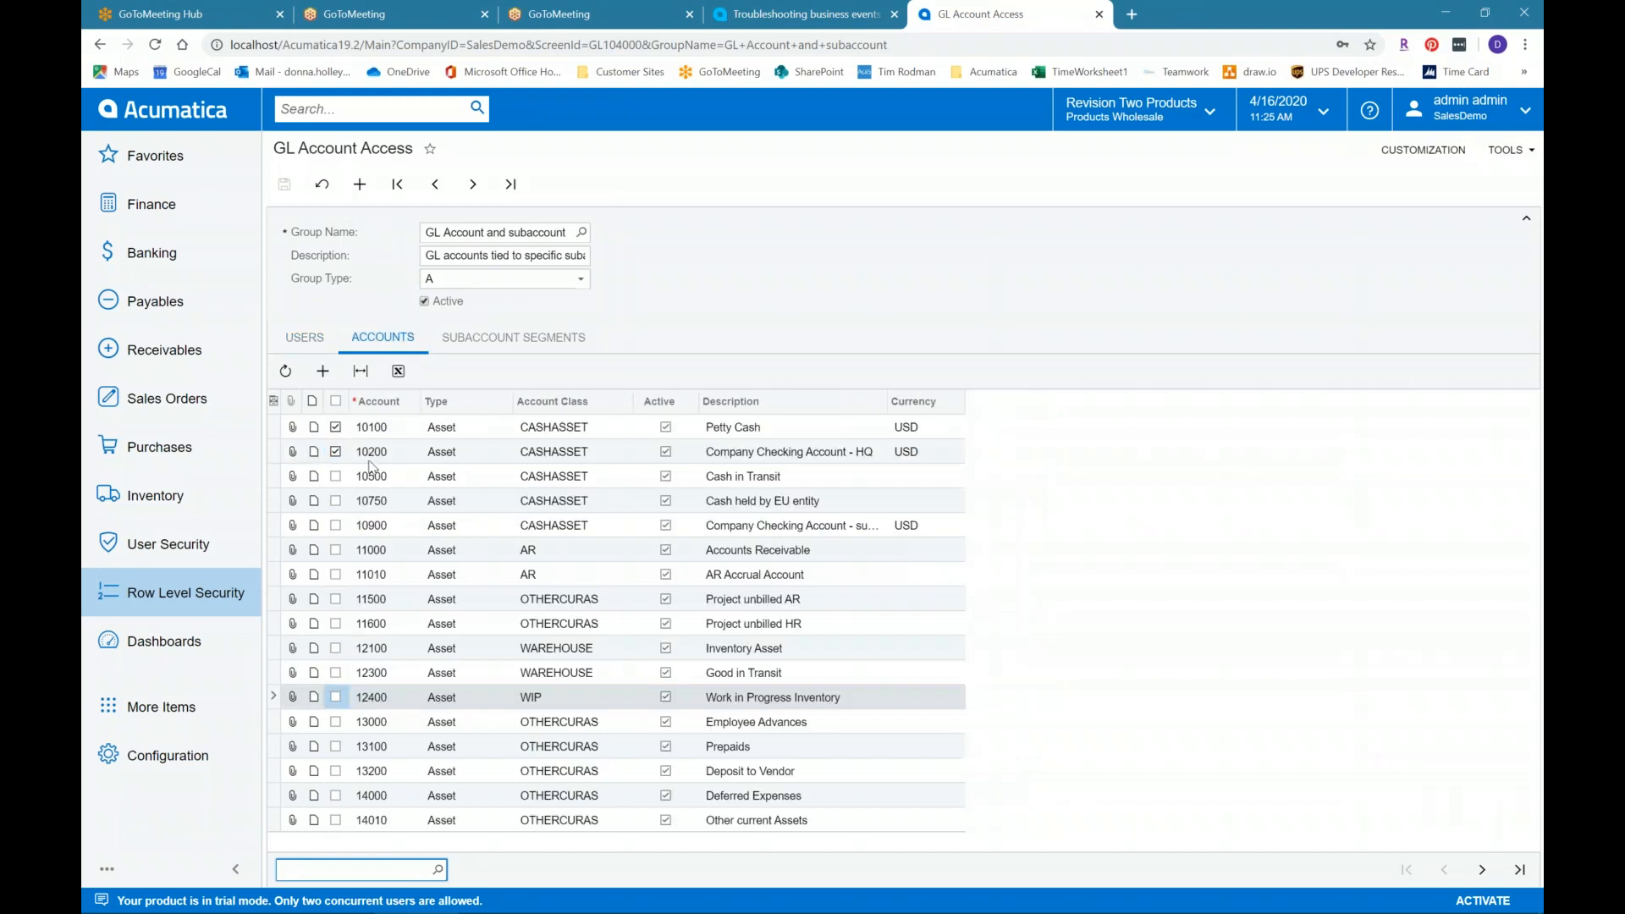
left_click(372, 429)
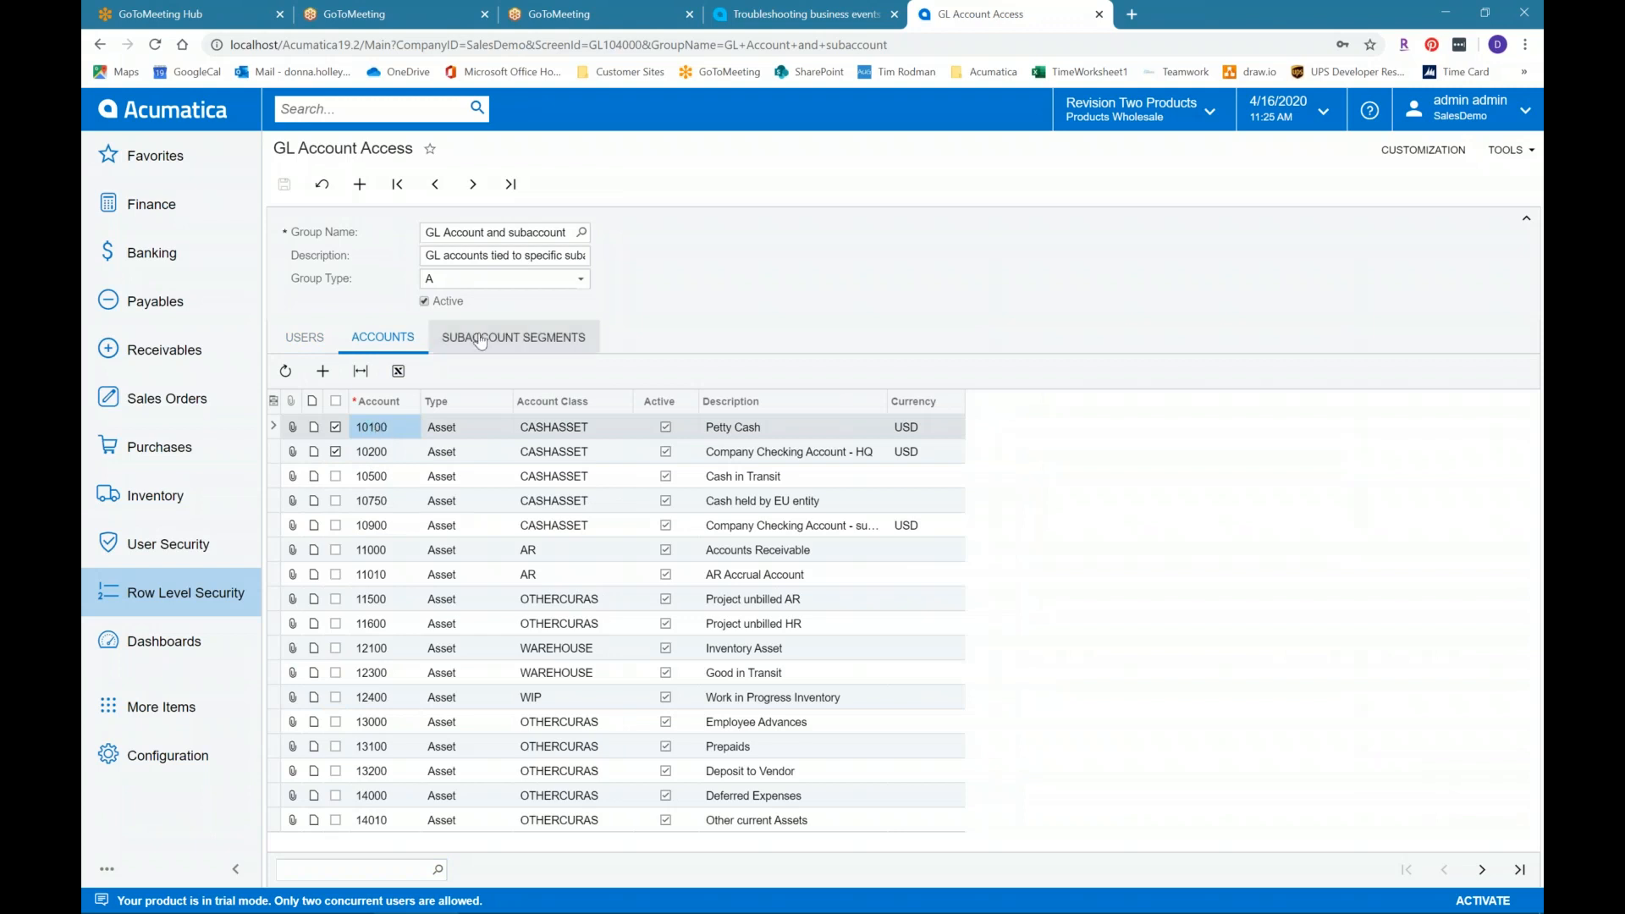
Step: Review which Department subaccount segment values are included in and excluded from the "GL Account and subaccount" group
left_click(480, 340)
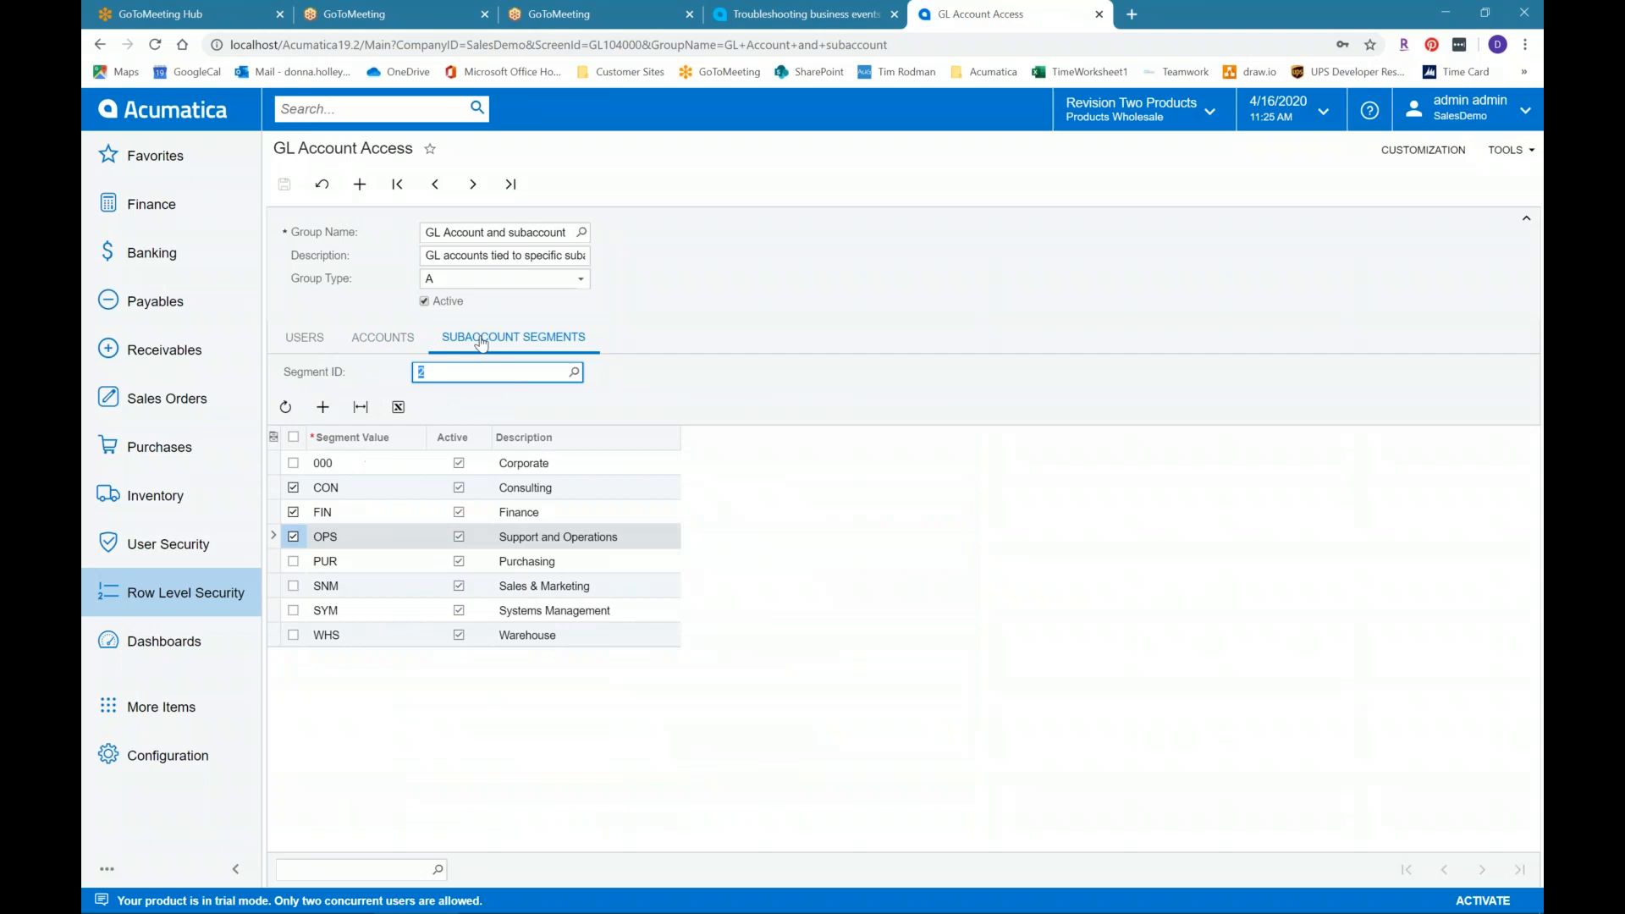
left_click(350, 494)
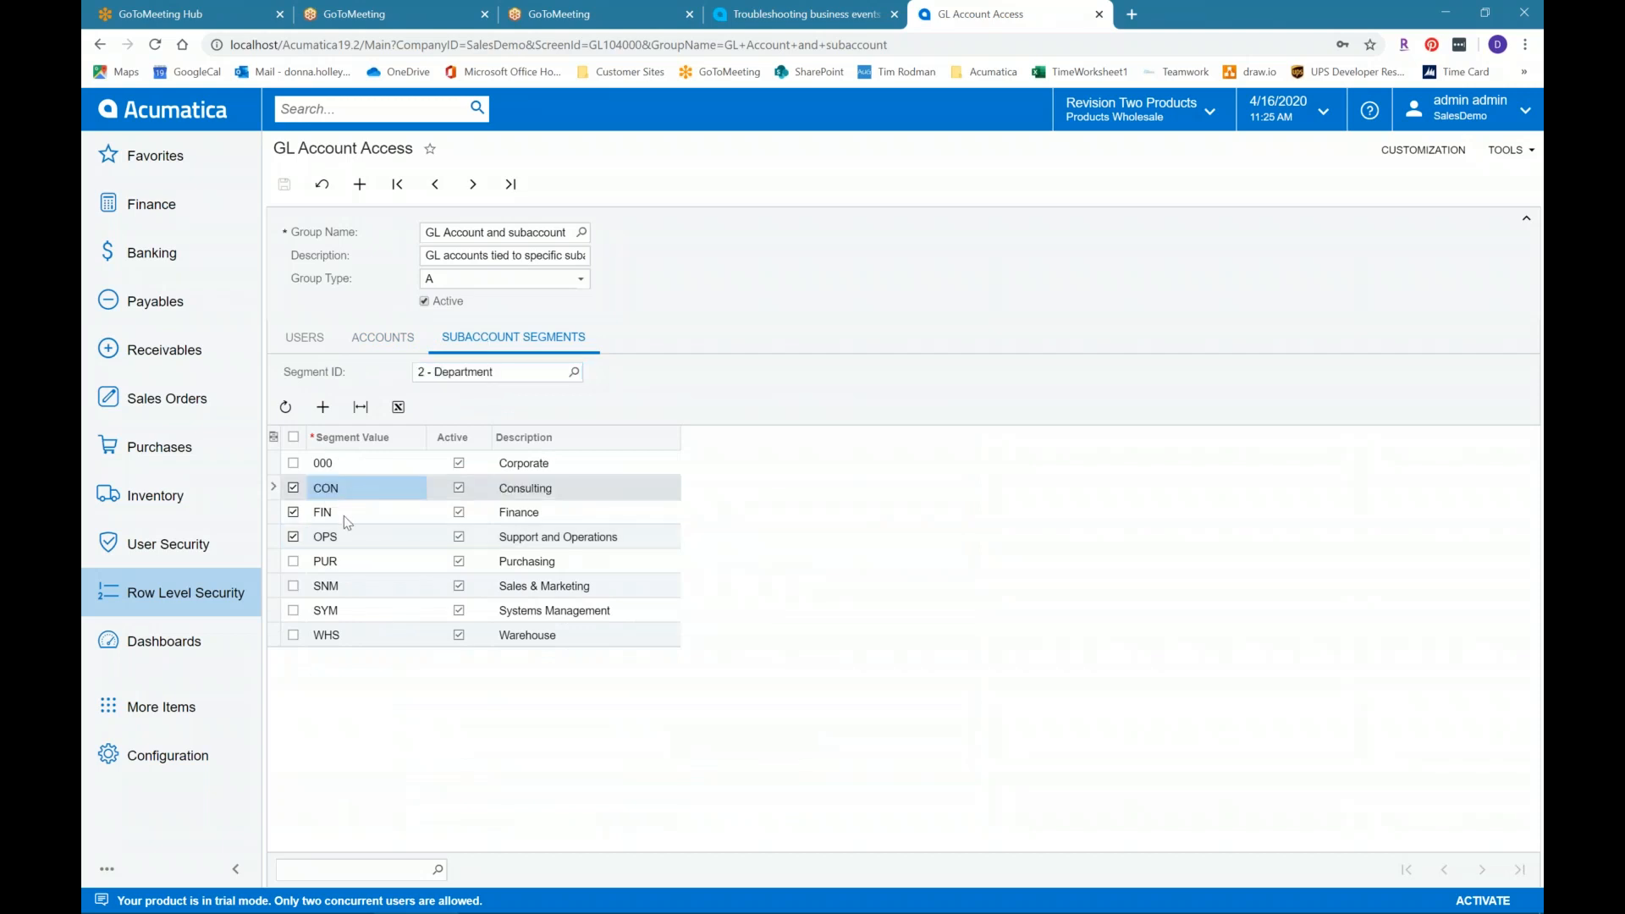
left_click(345, 518)
left_click(343, 540)
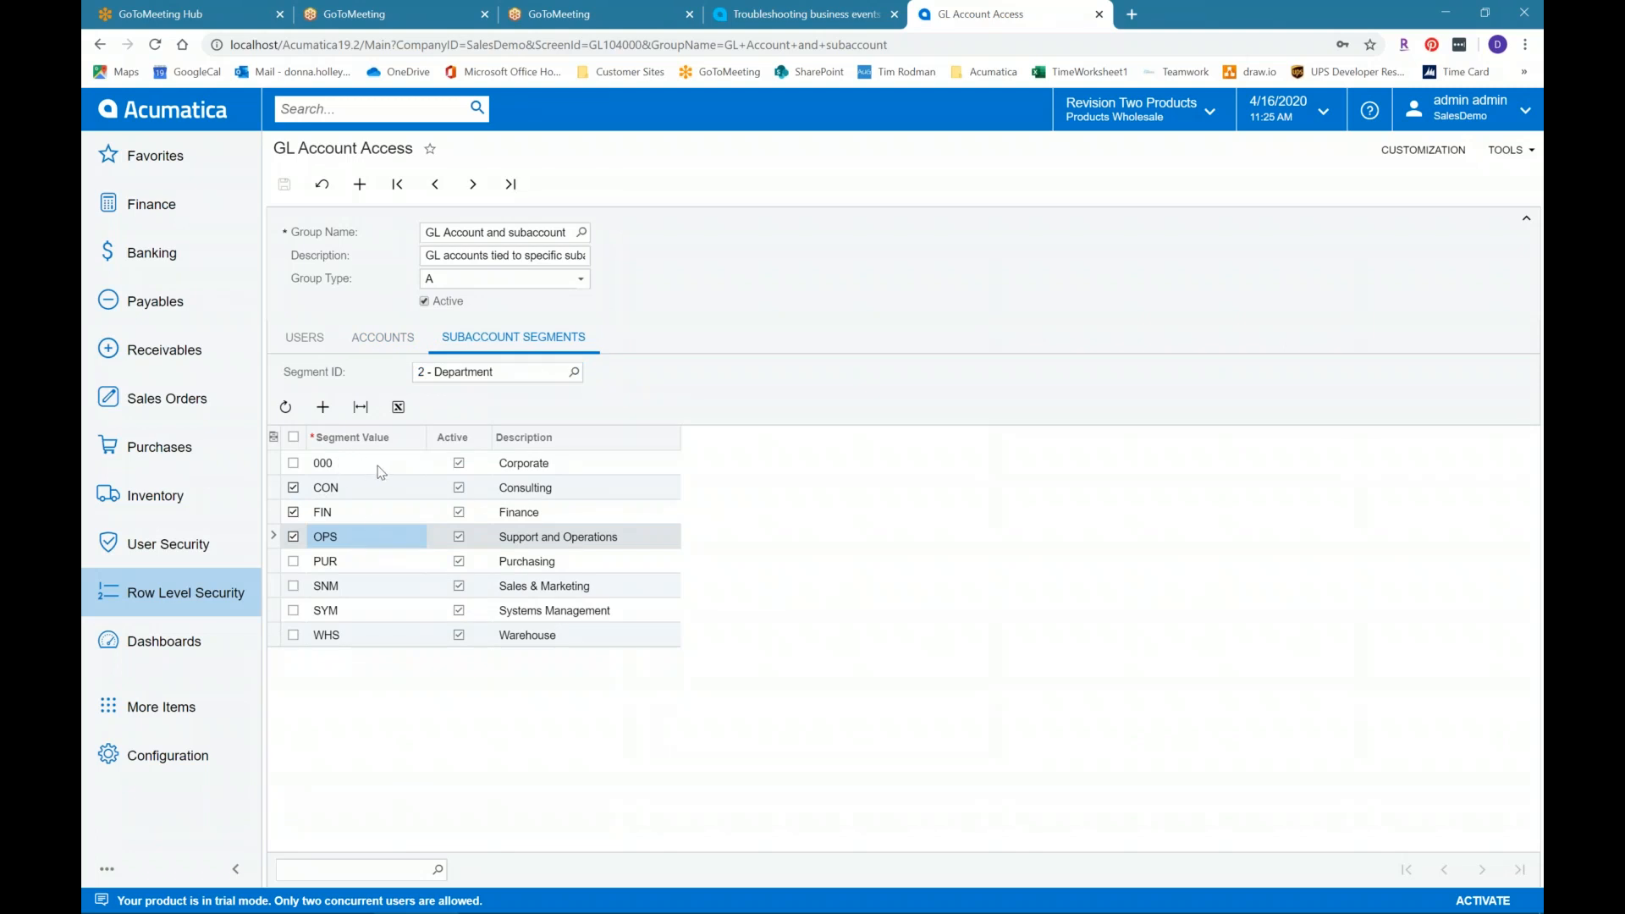
left_click(367, 464)
left_click(364, 562)
left_click(367, 588)
left_click(367, 609)
left_click(372, 637)
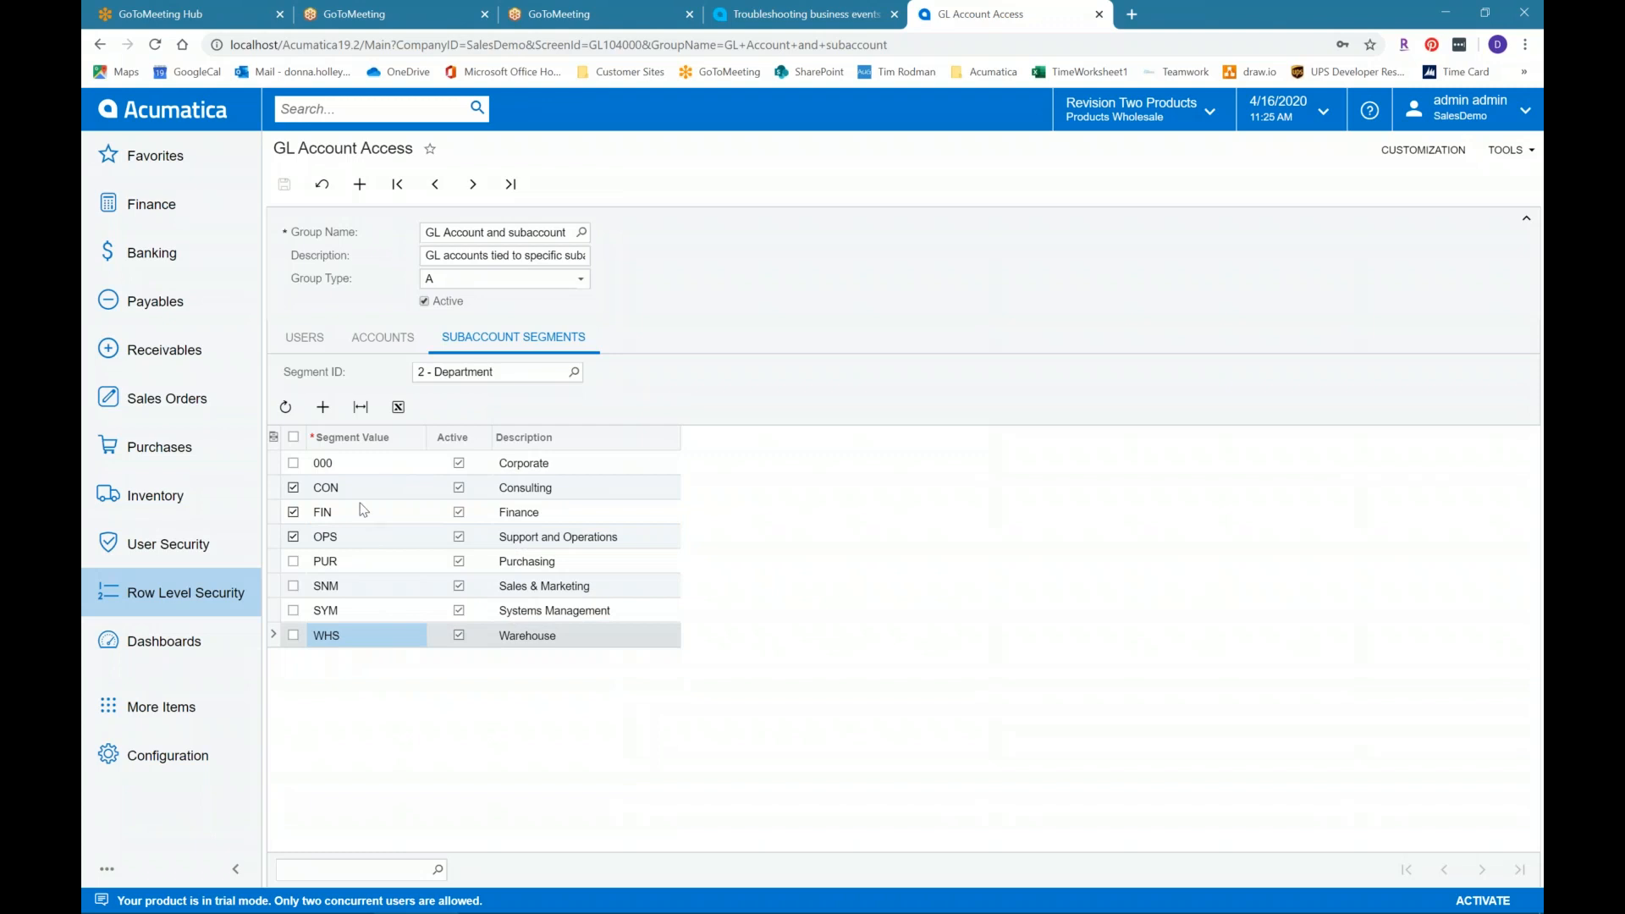
Step: Toggle the inclusion of all users in the "GL Account and subaccount" group, return to its accounts and save the group
left_click(310, 338)
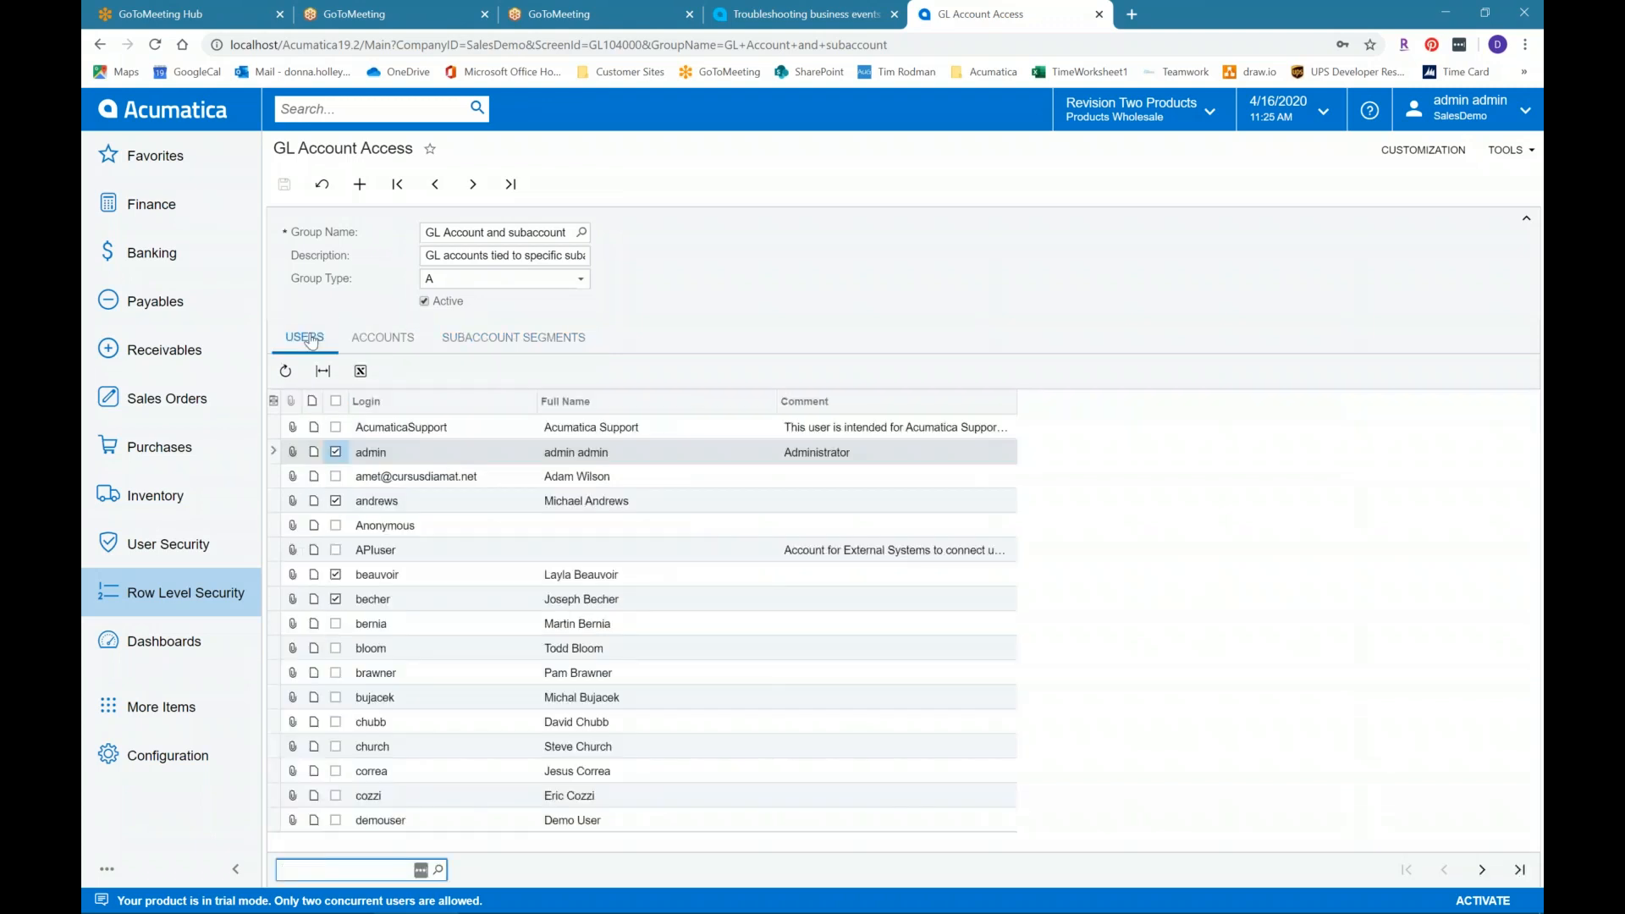
left_click(335, 401)
left_click(335, 401)
left_click(381, 338)
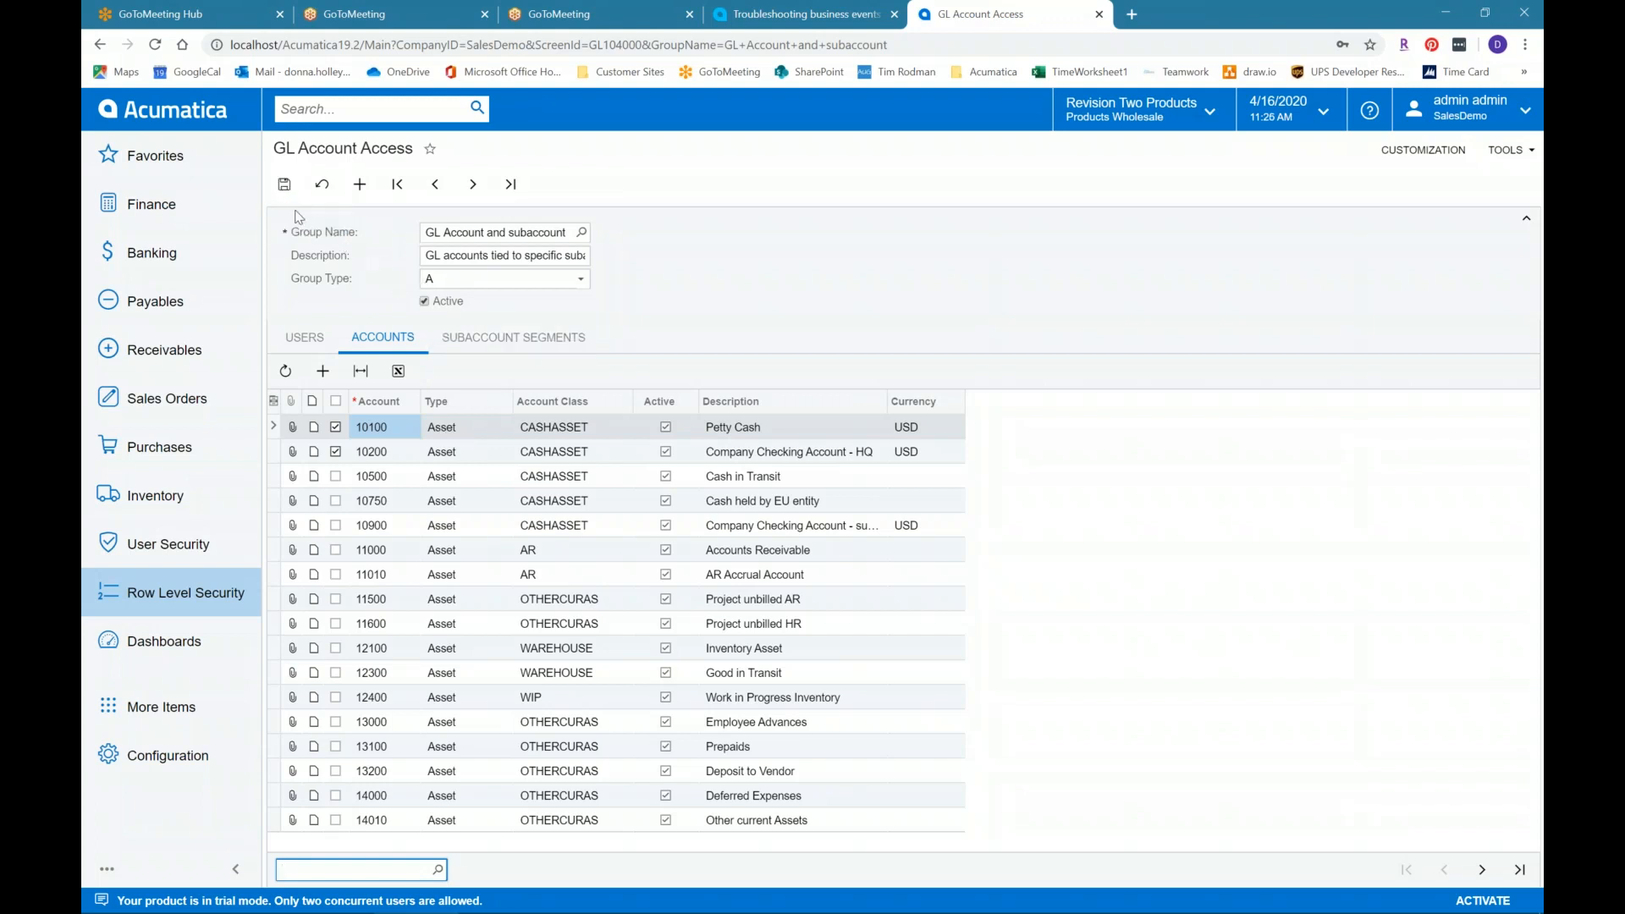
left_click(285, 185)
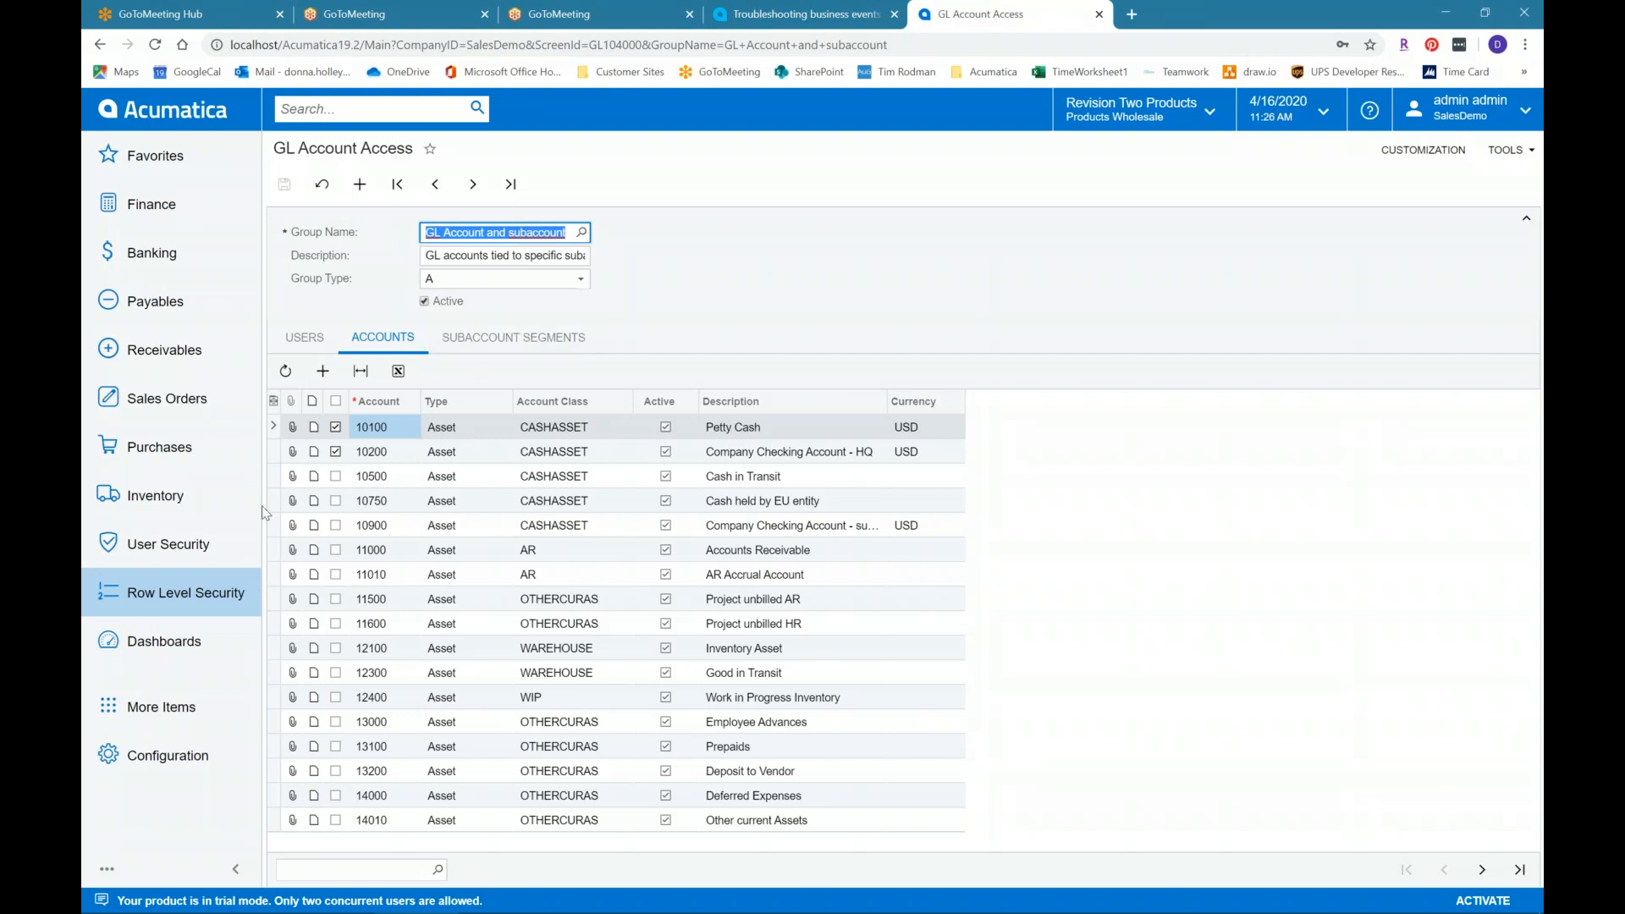
left_click(194, 597)
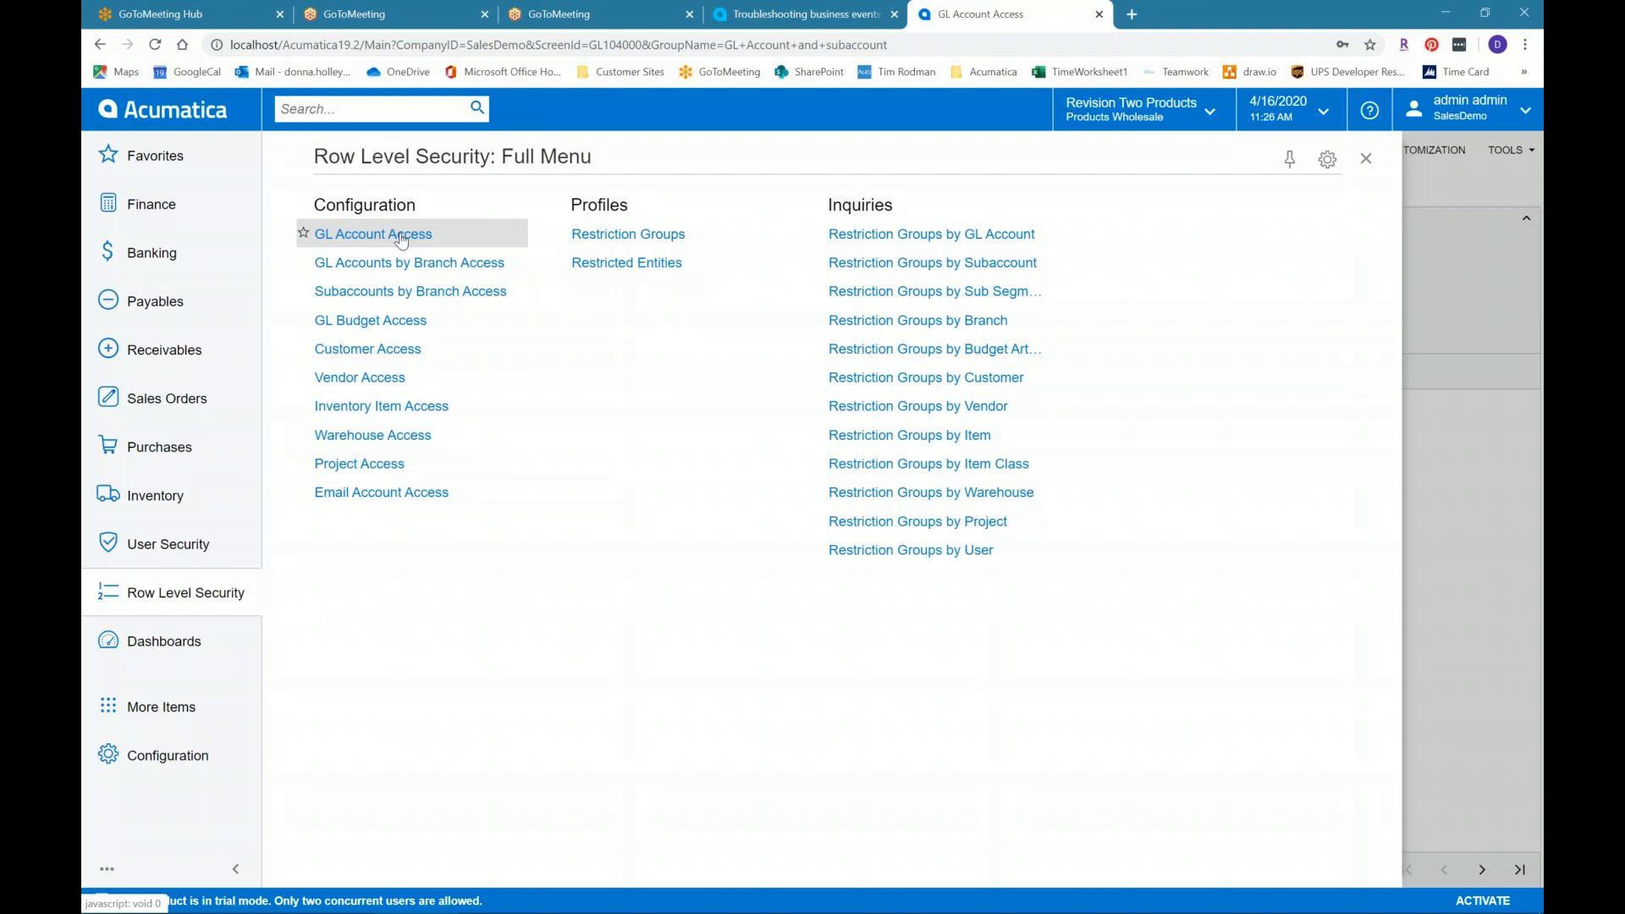
left_click(391, 356)
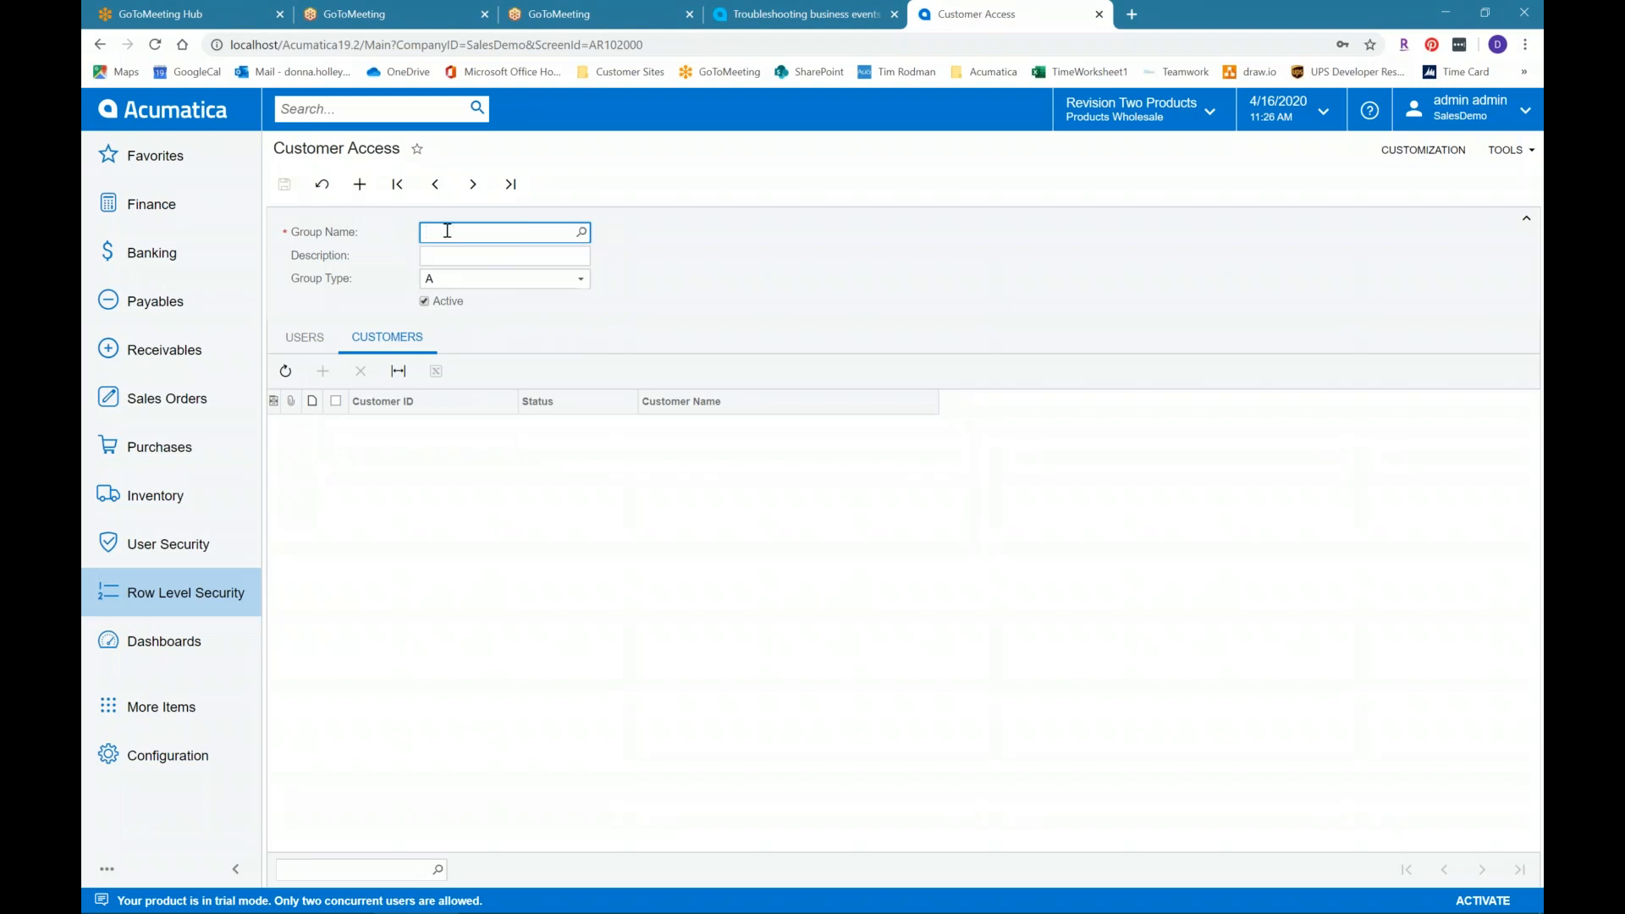
type("Customer")
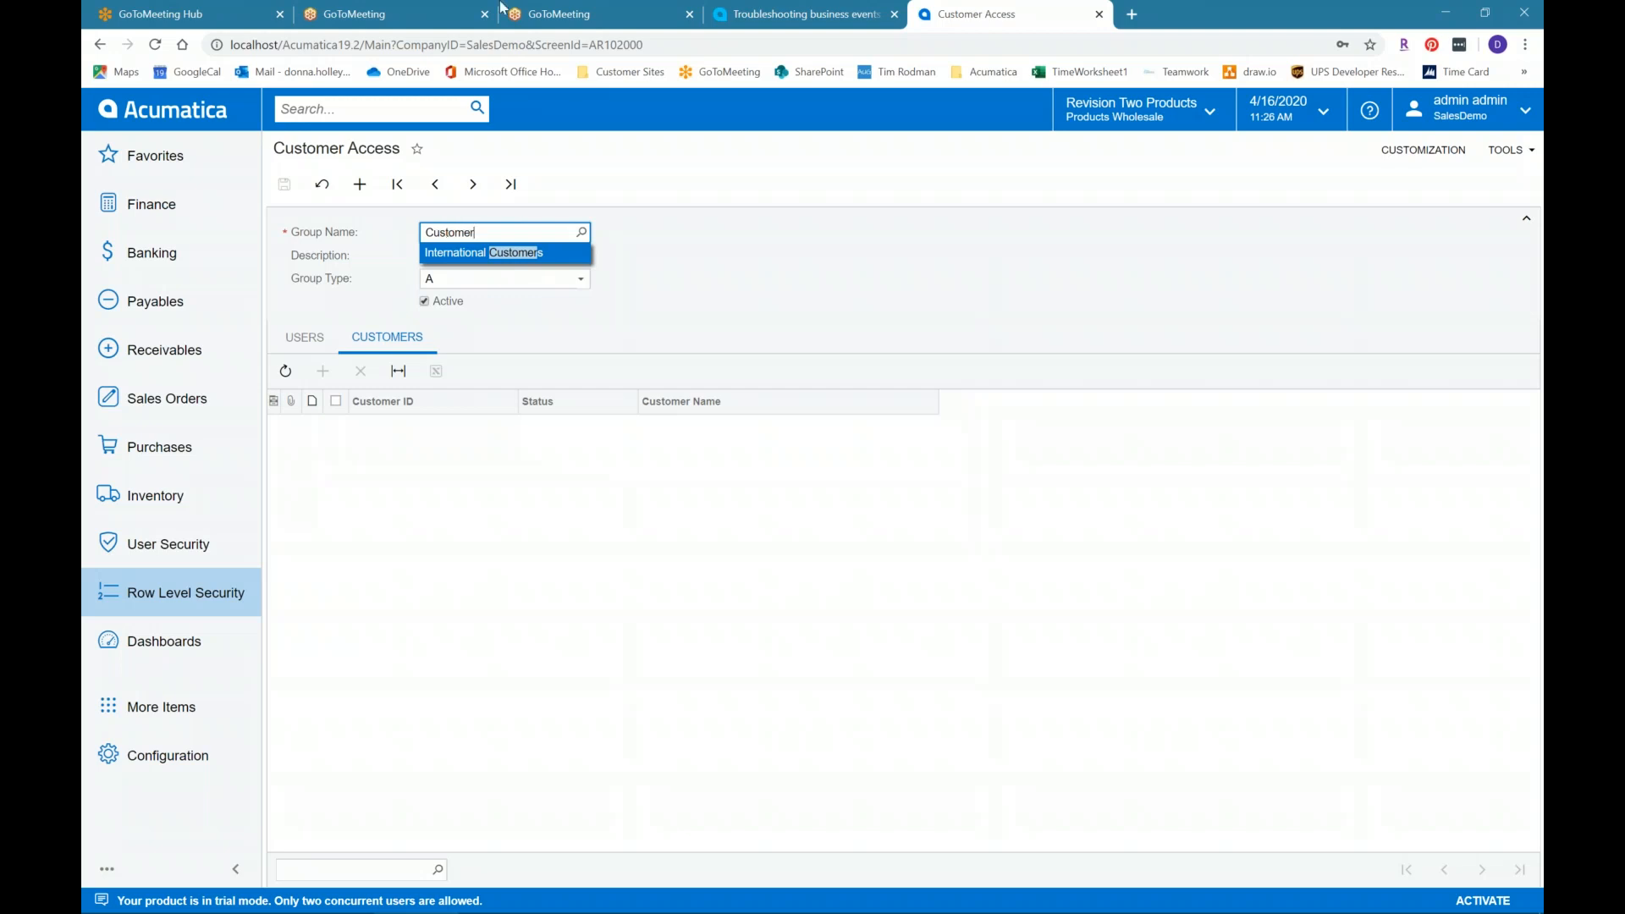
Step: Start a new restriction group named "Customer Access" in the Restriction Groups form, keeping group type A
left_click(233, 595)
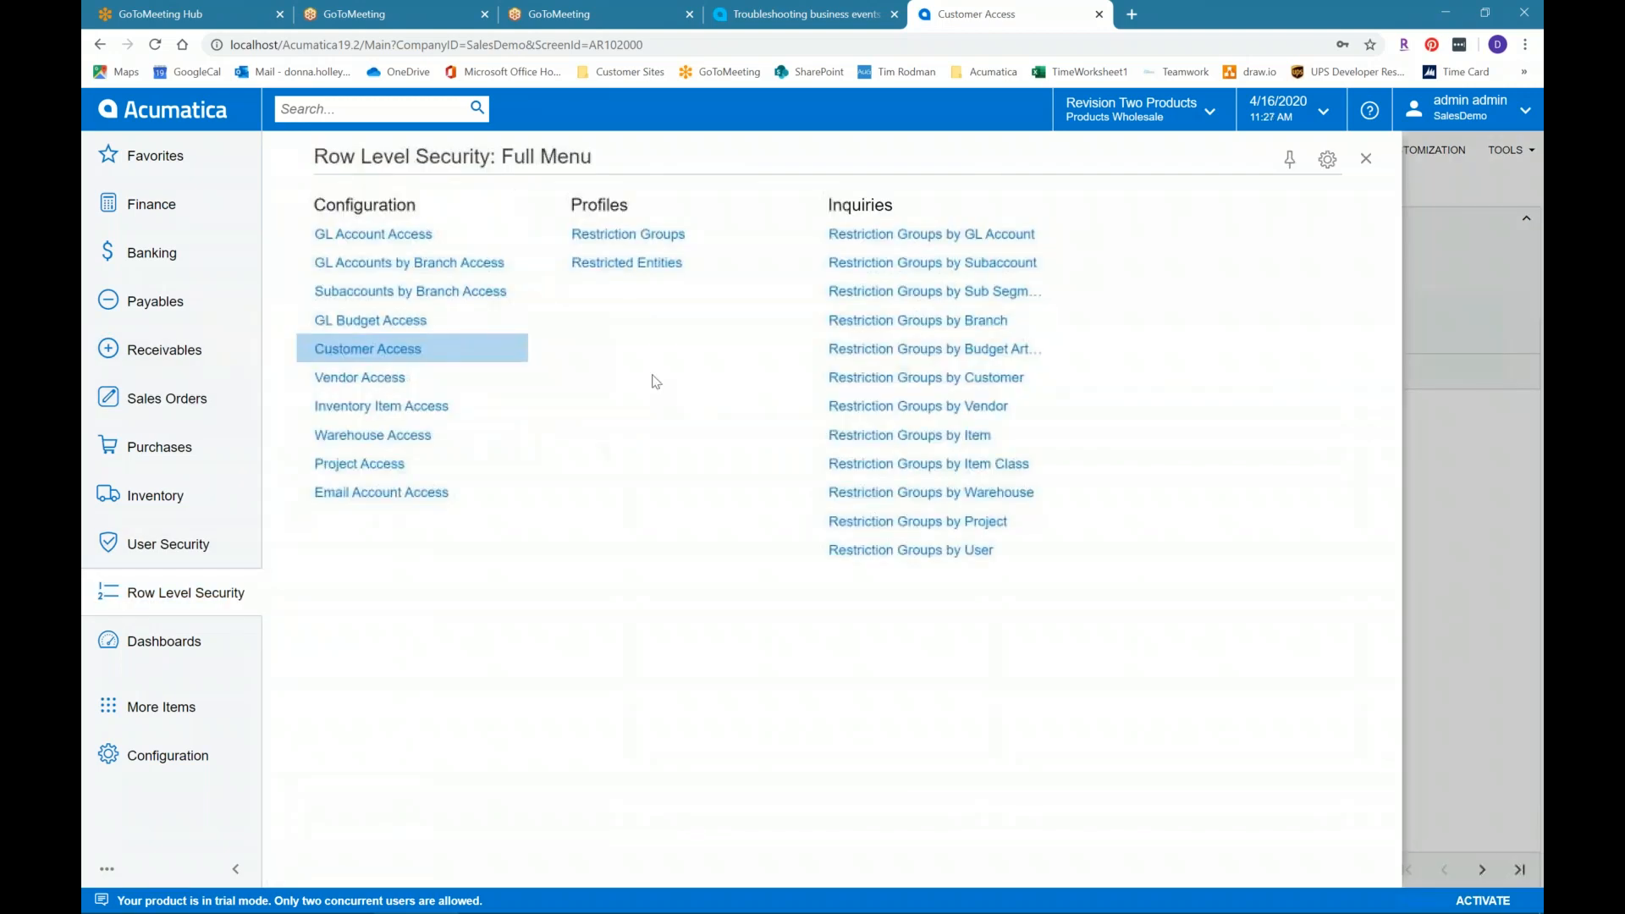
left_click(625, 234)
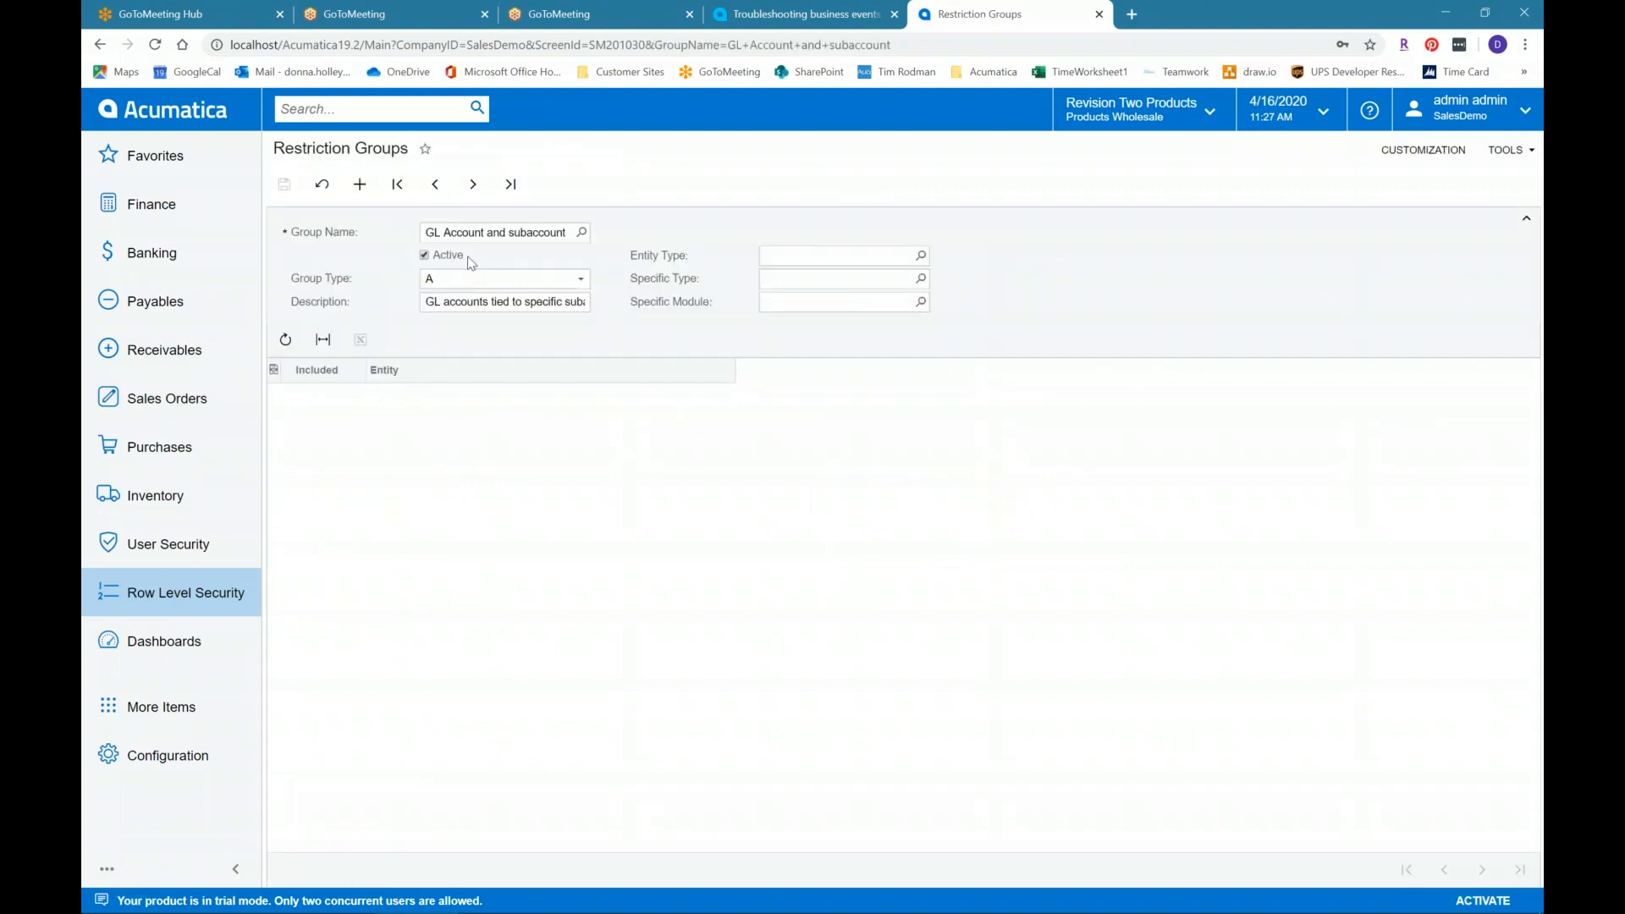
left_click(360, 184)
left_click(455, 240)
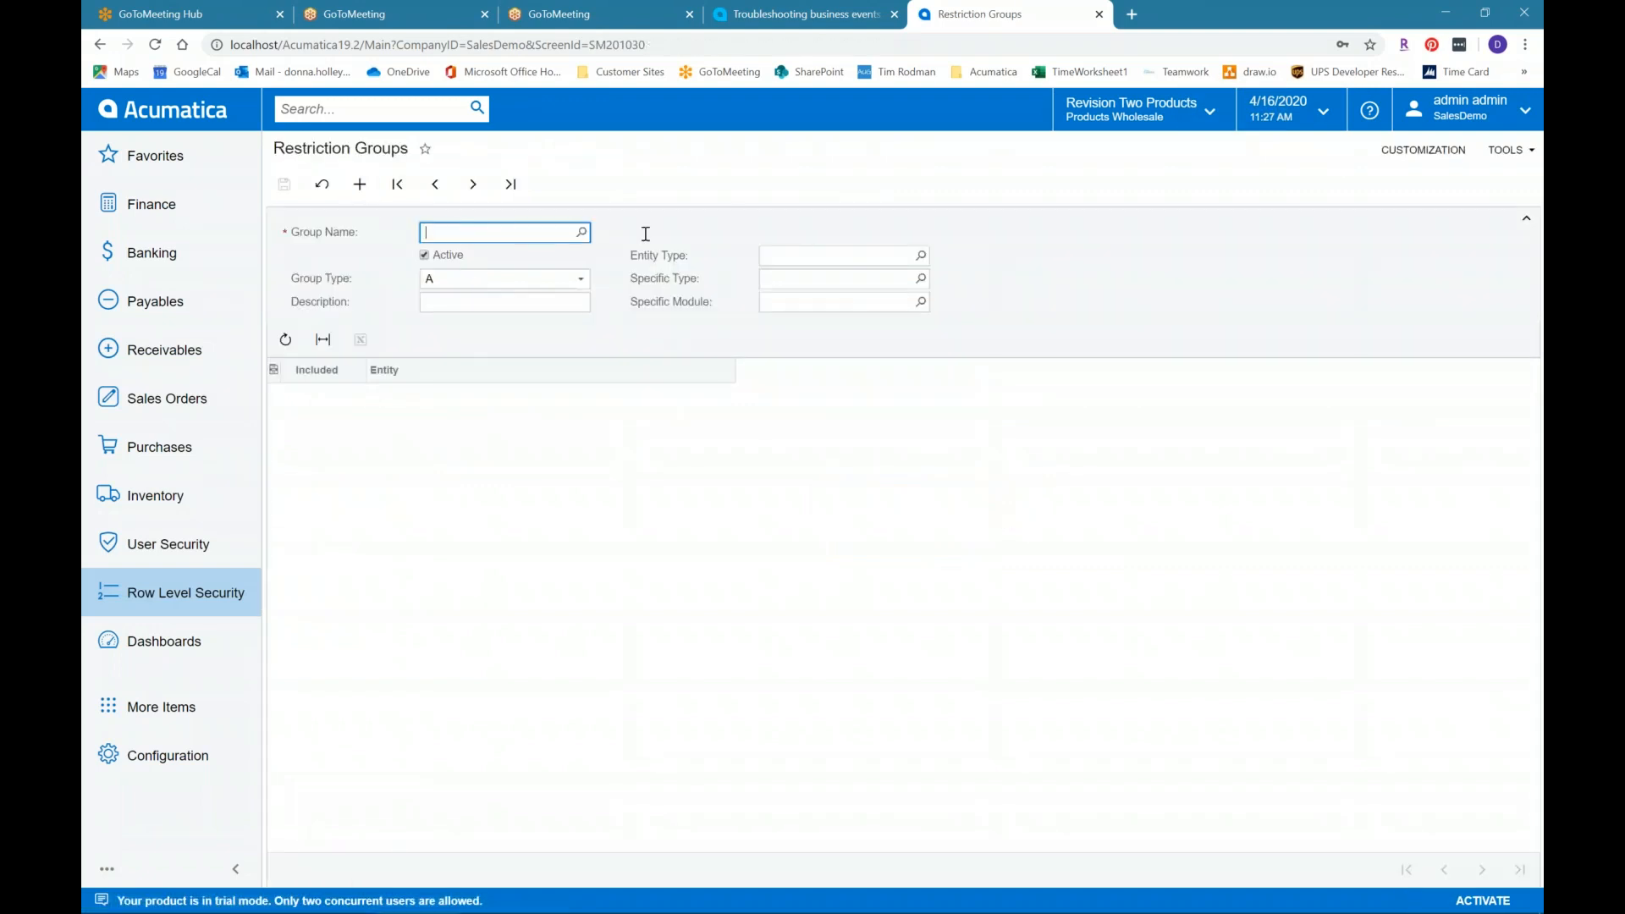
type("Customer")
type(" A;co")
key("BackSpace")
key("BackSpace")
type("ccess")
key("Tab")
key("Tab")
key("Tab")
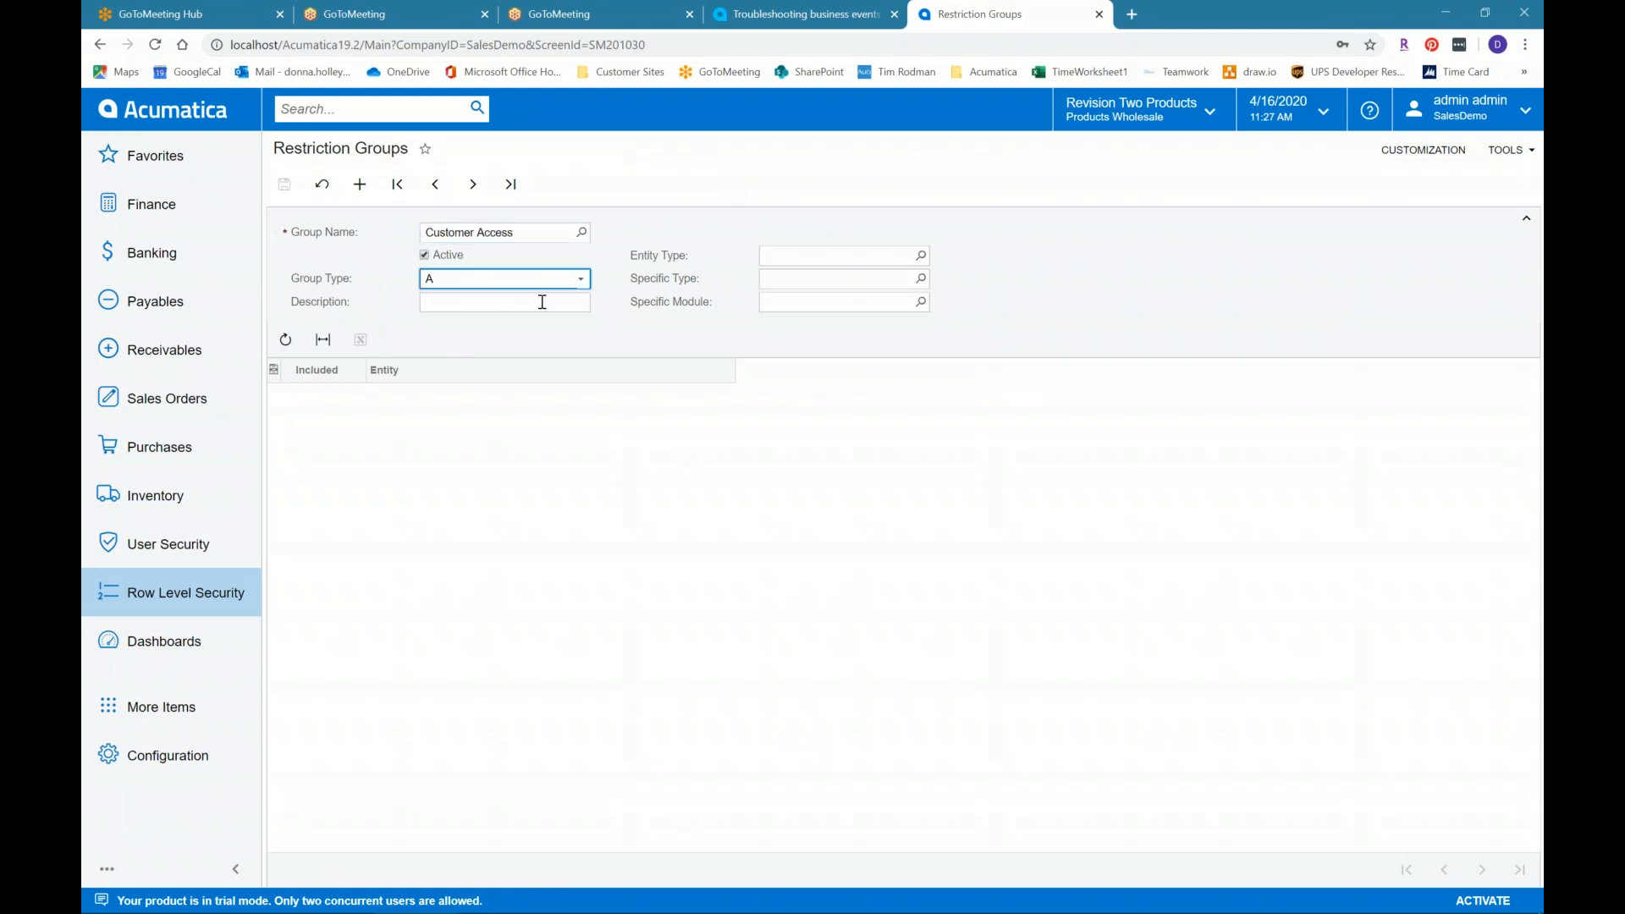
Step: Set the group's entity type to Customer Class, include the INTL, INTLCA and INTLEU classes, and save
left_click(921, 256)
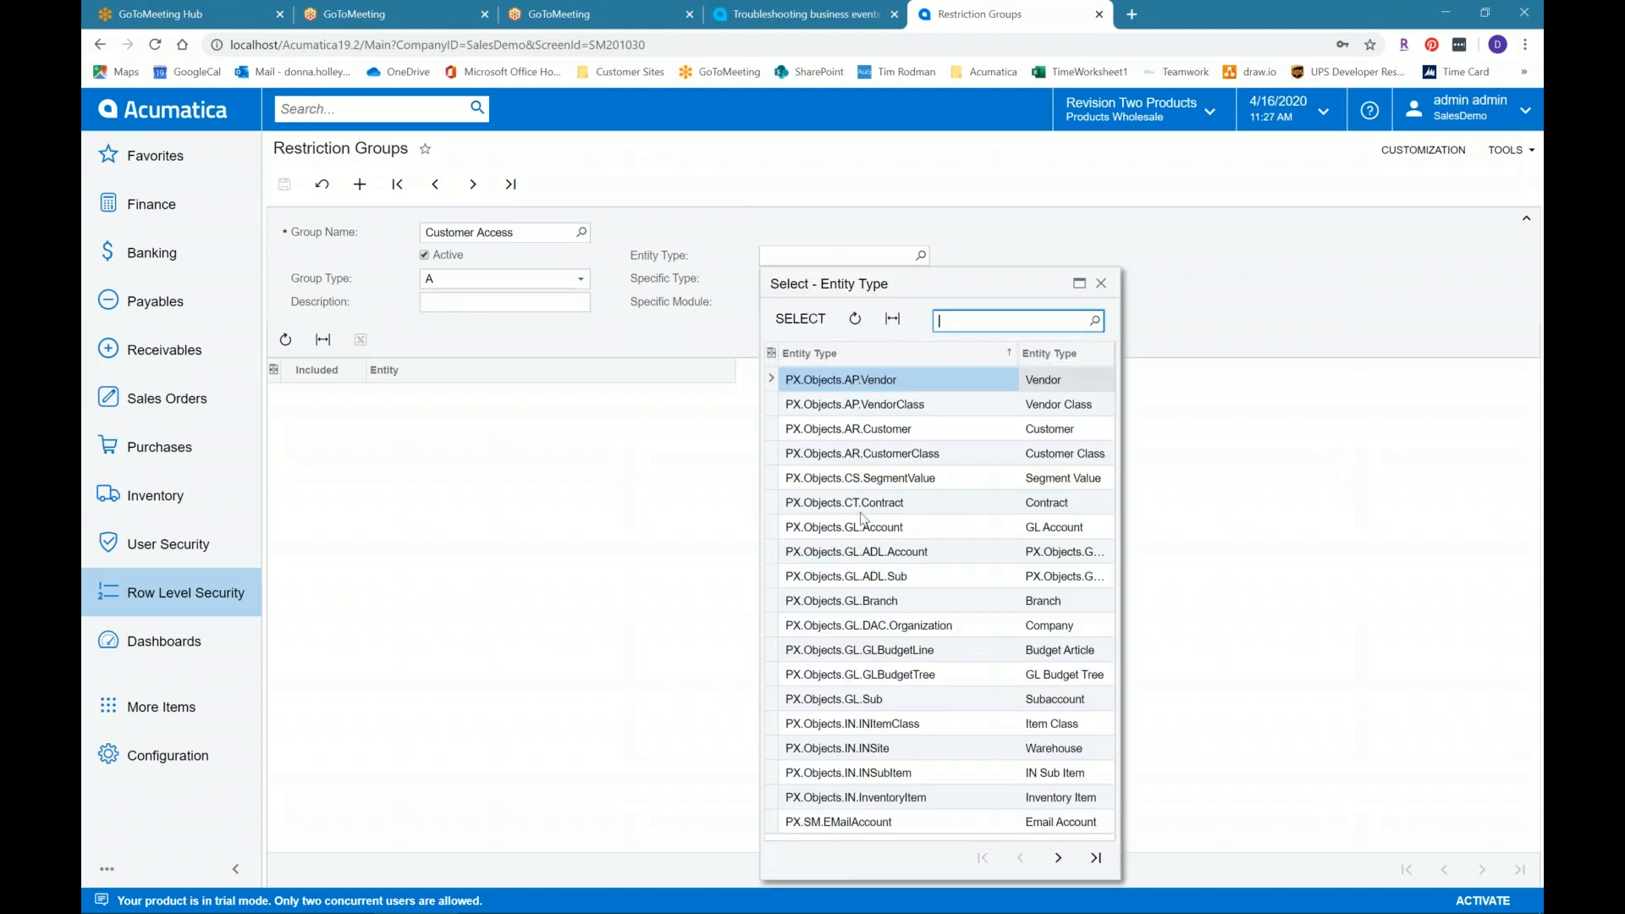
left_click(885, 428)
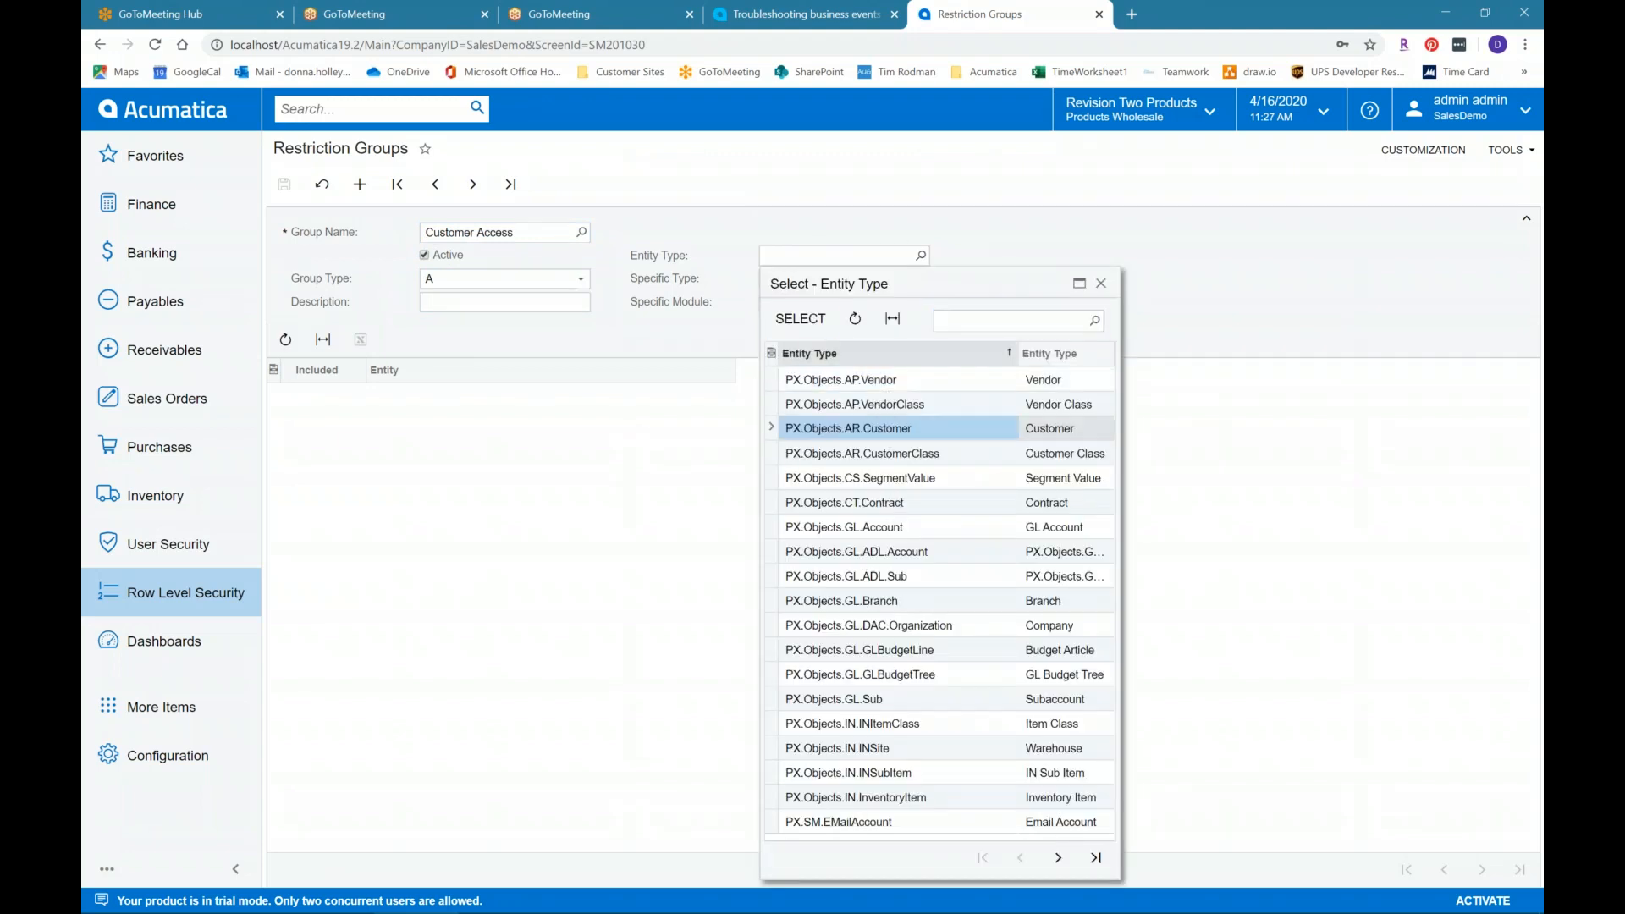
left_click(880, 453)
left_click(799, 320)
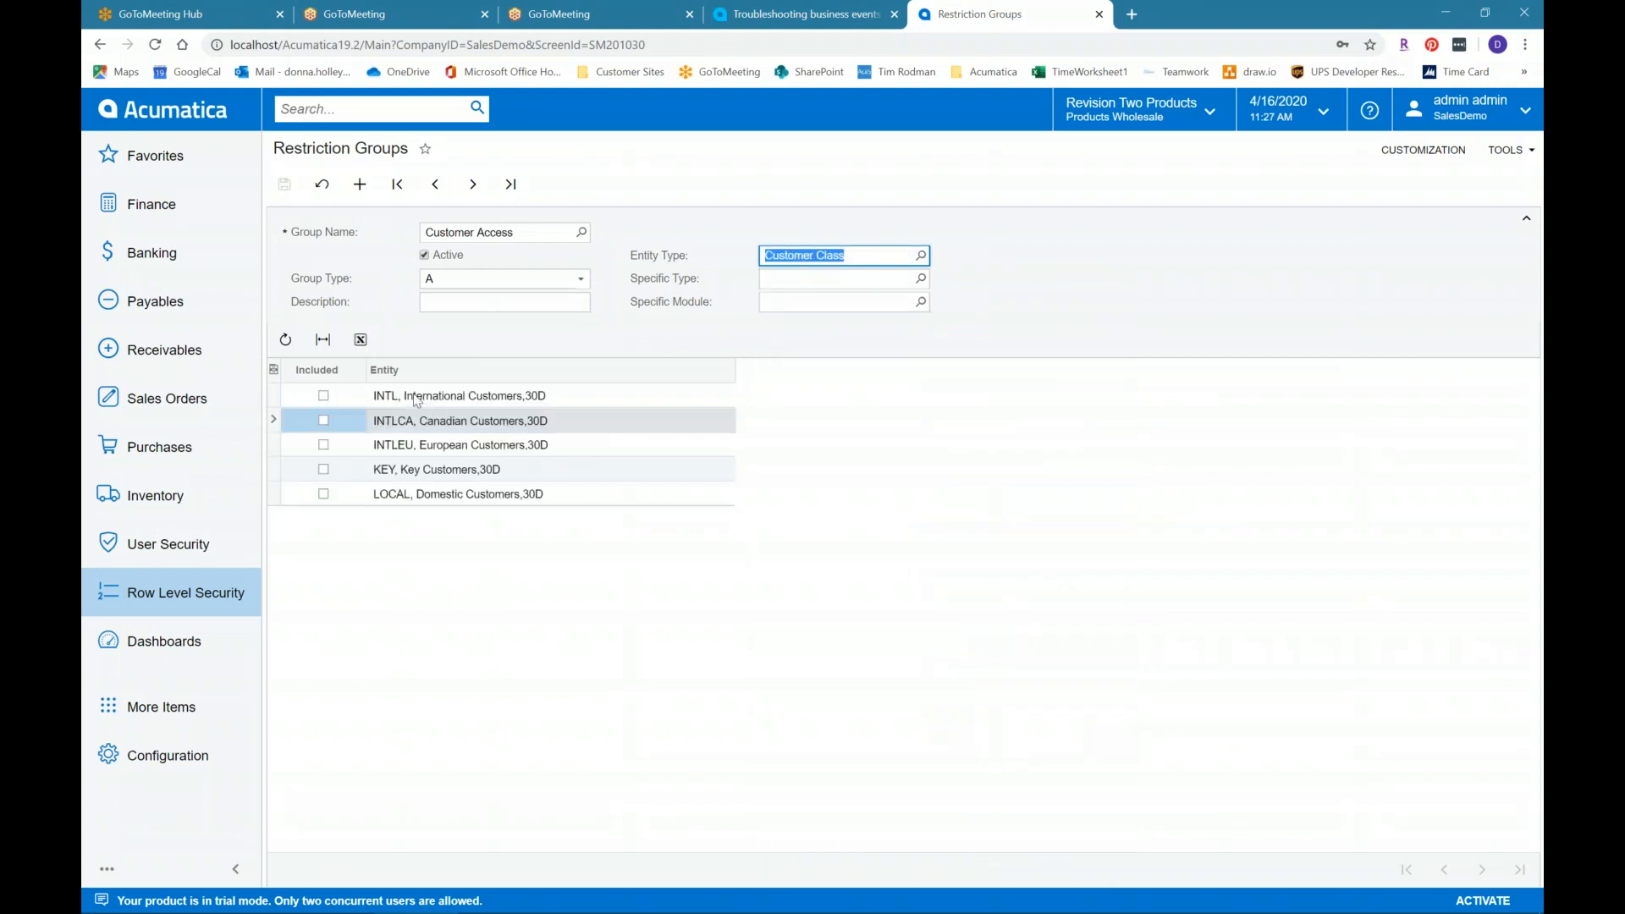
left_click(324, 395)
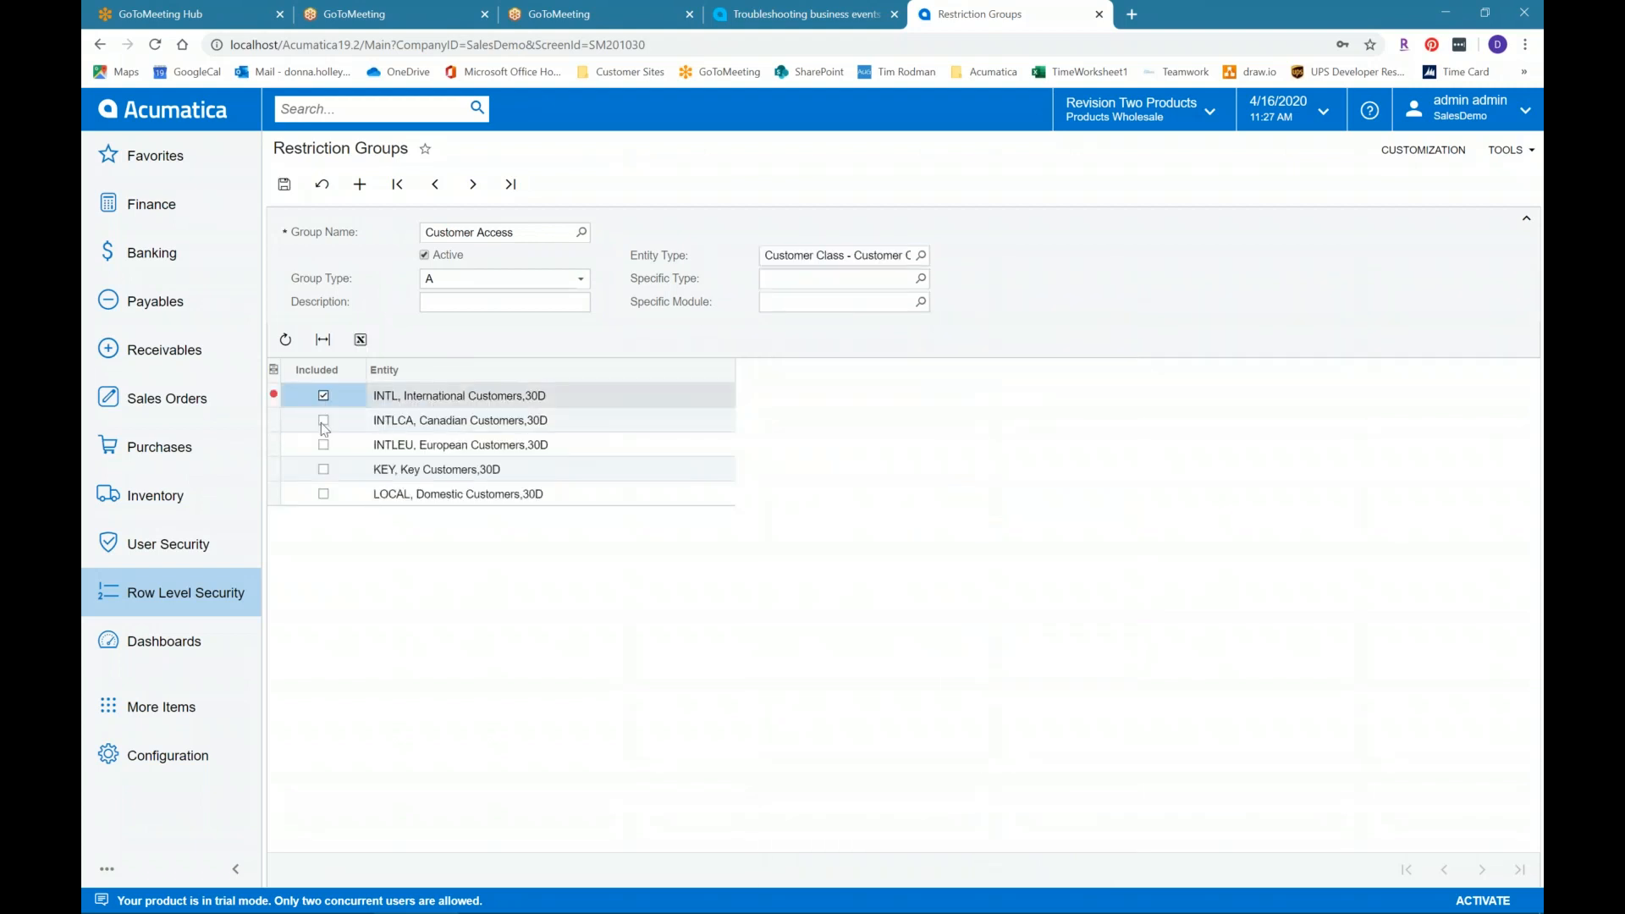
left_click(323, 421)
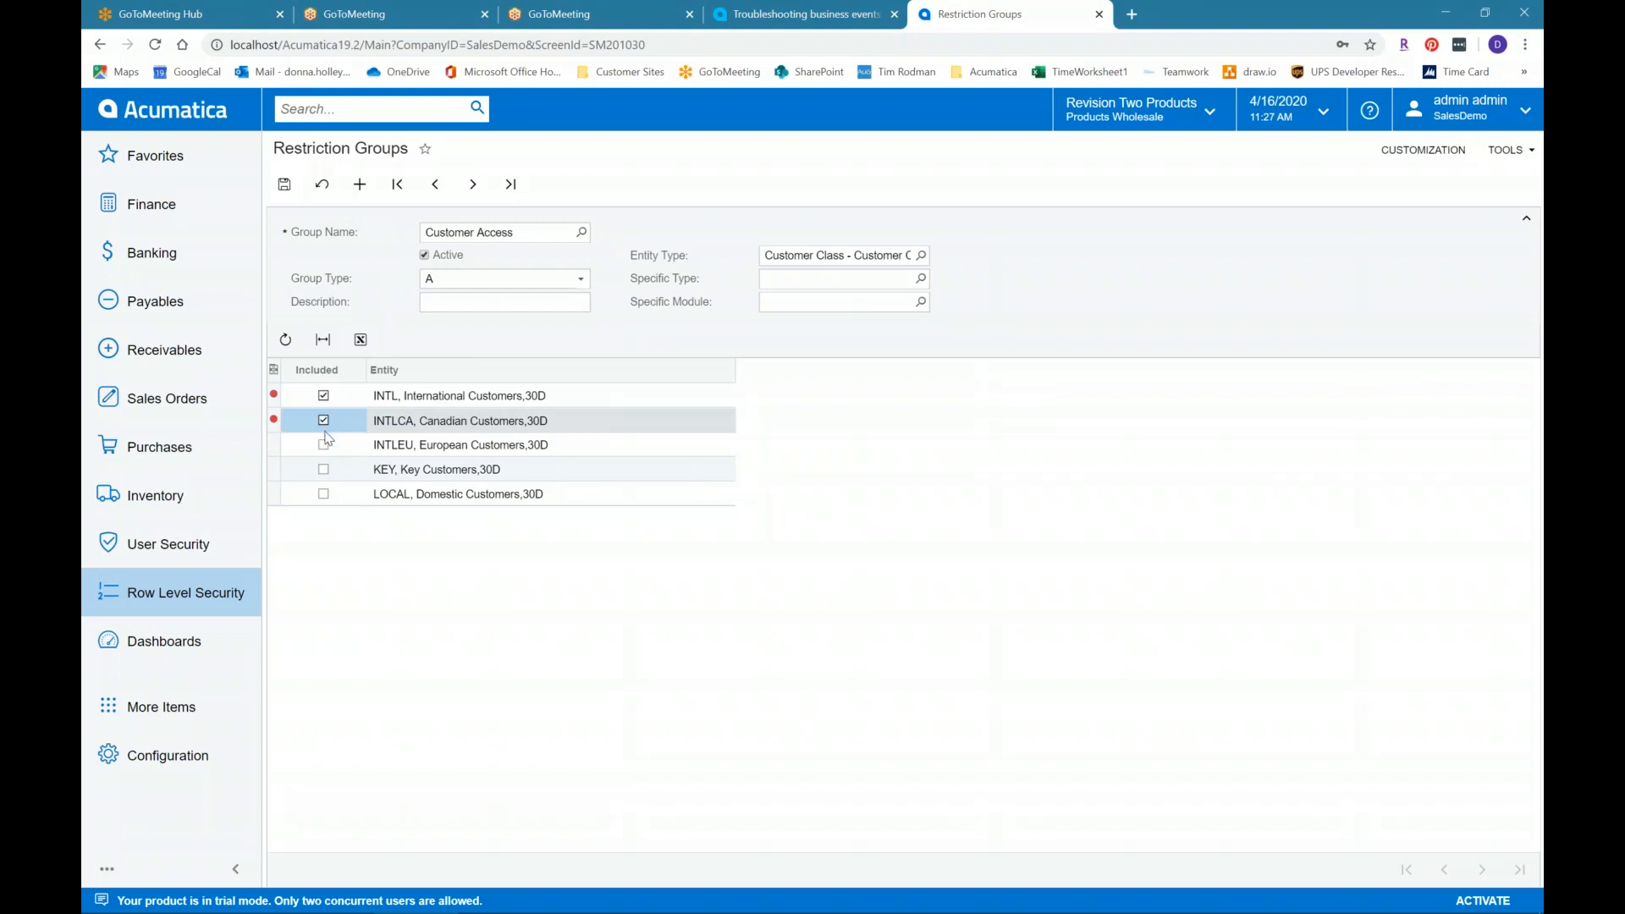
left_click(324, 445)
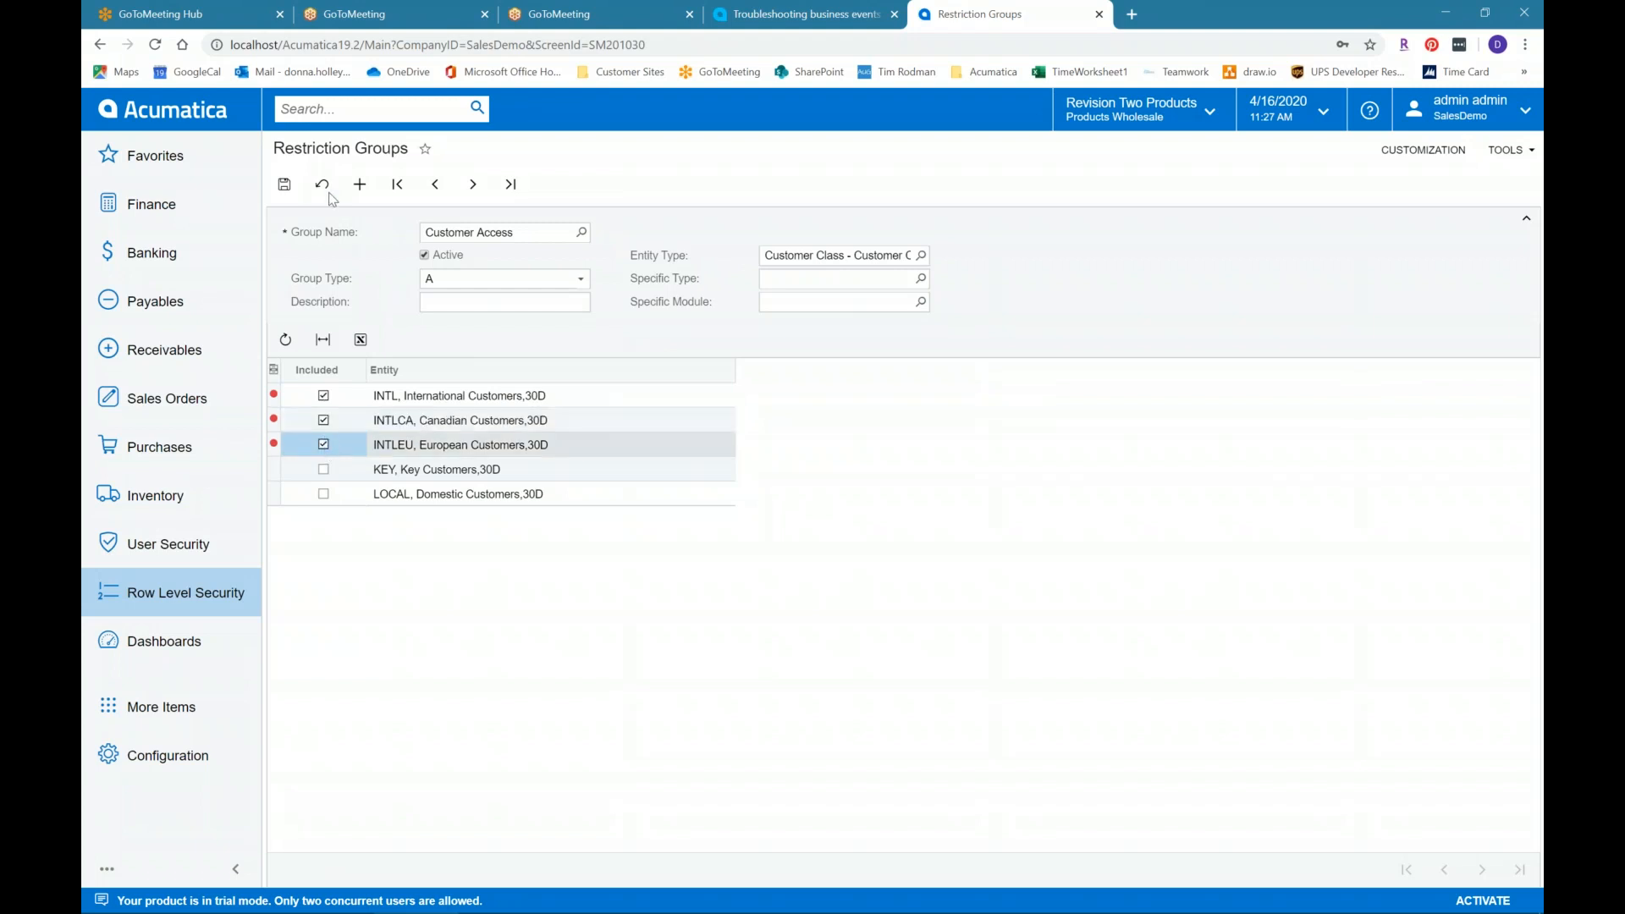
left_click(284, 183)
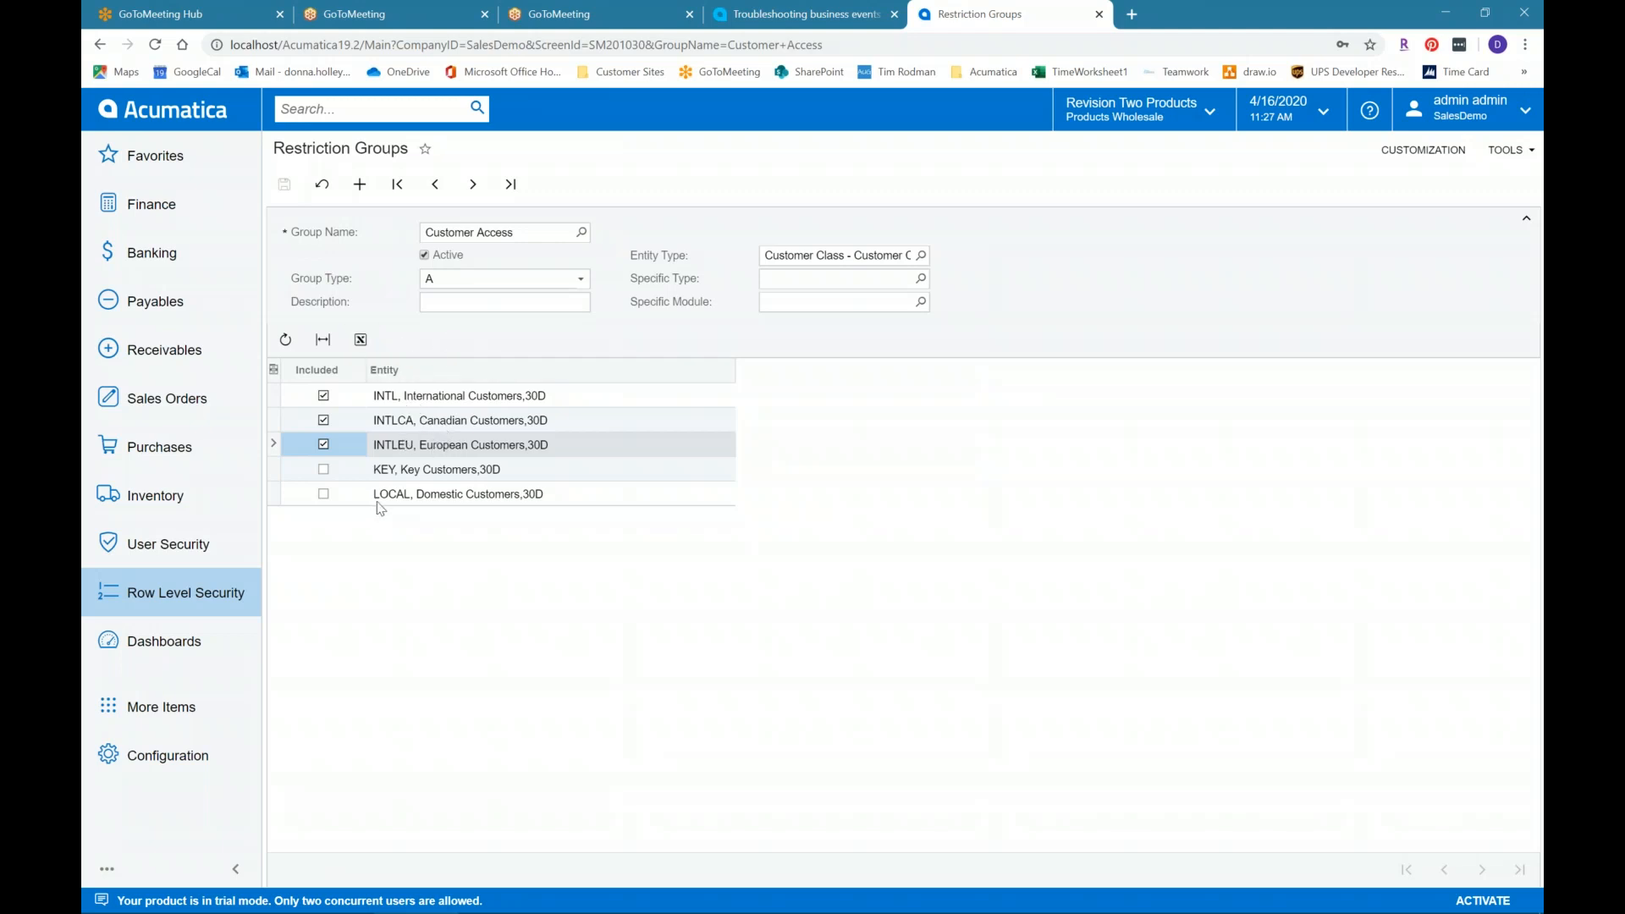
Step: Load the "Customer Access" group in the Customer Access form
left_click(211, 603)
left_click(402, 349)
left_click(580, 232)
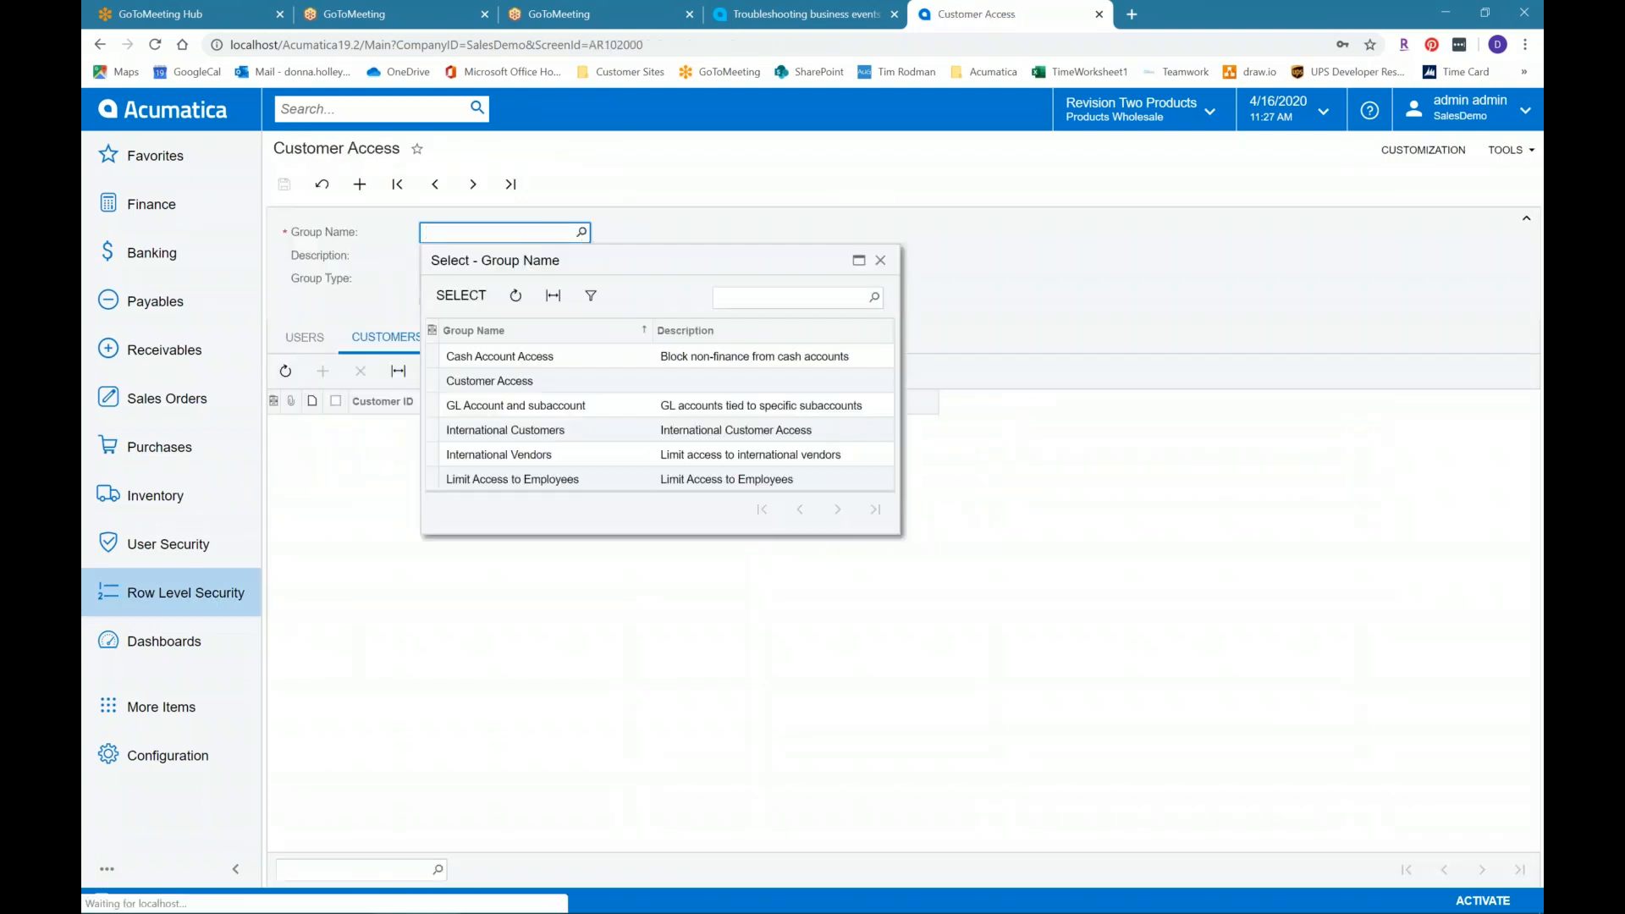
left_click(499, 381)
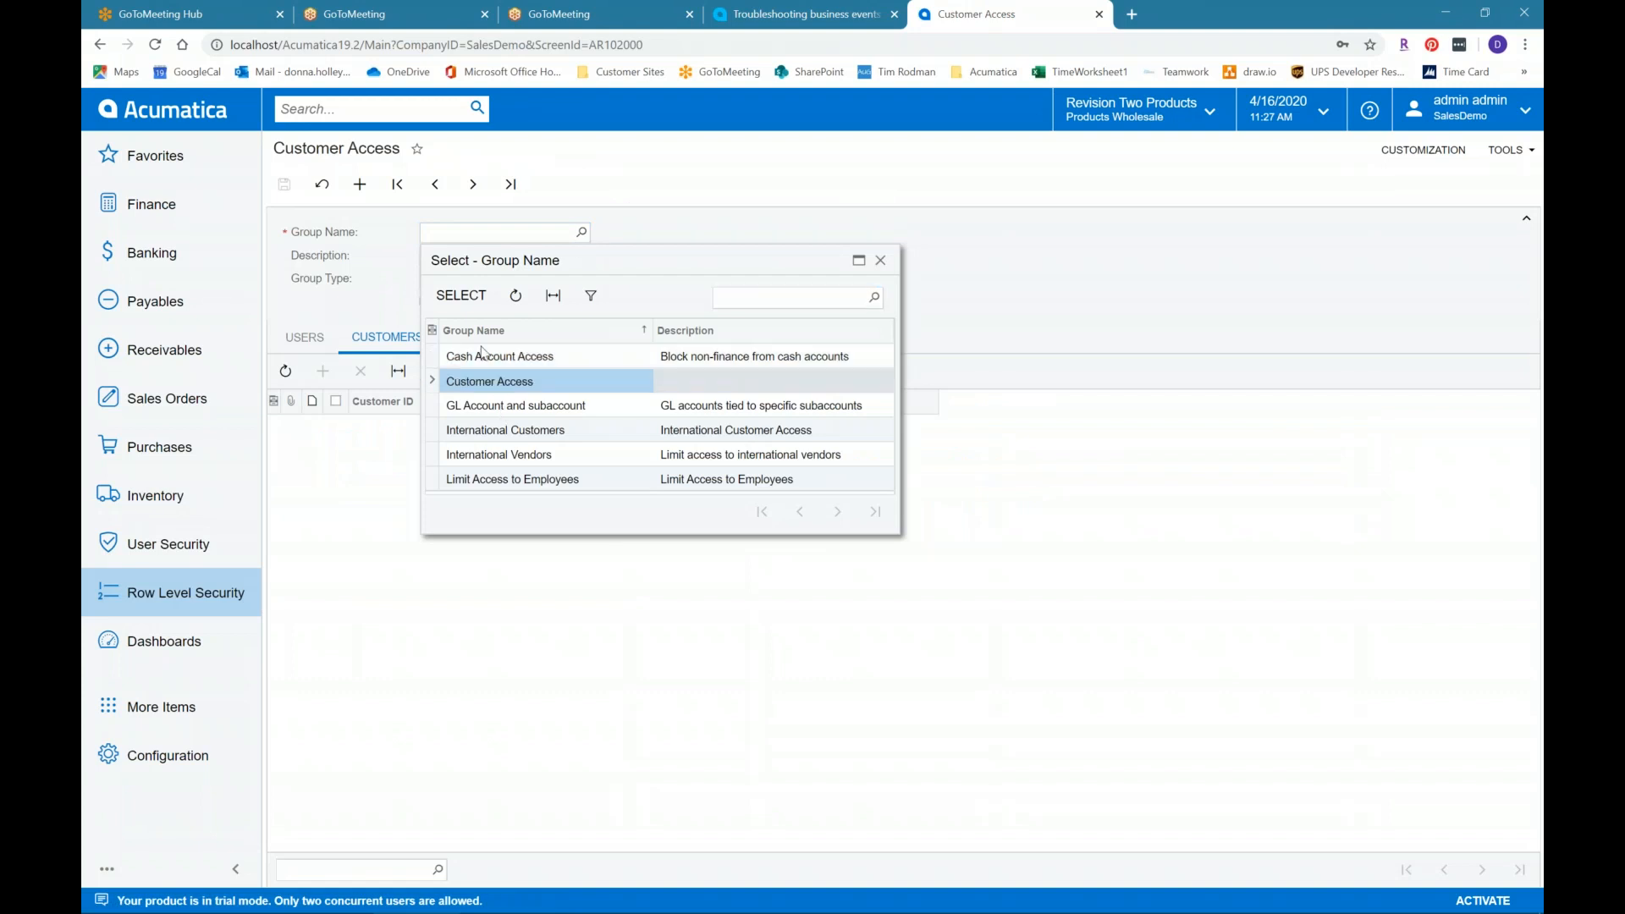
left_click(461, 295)
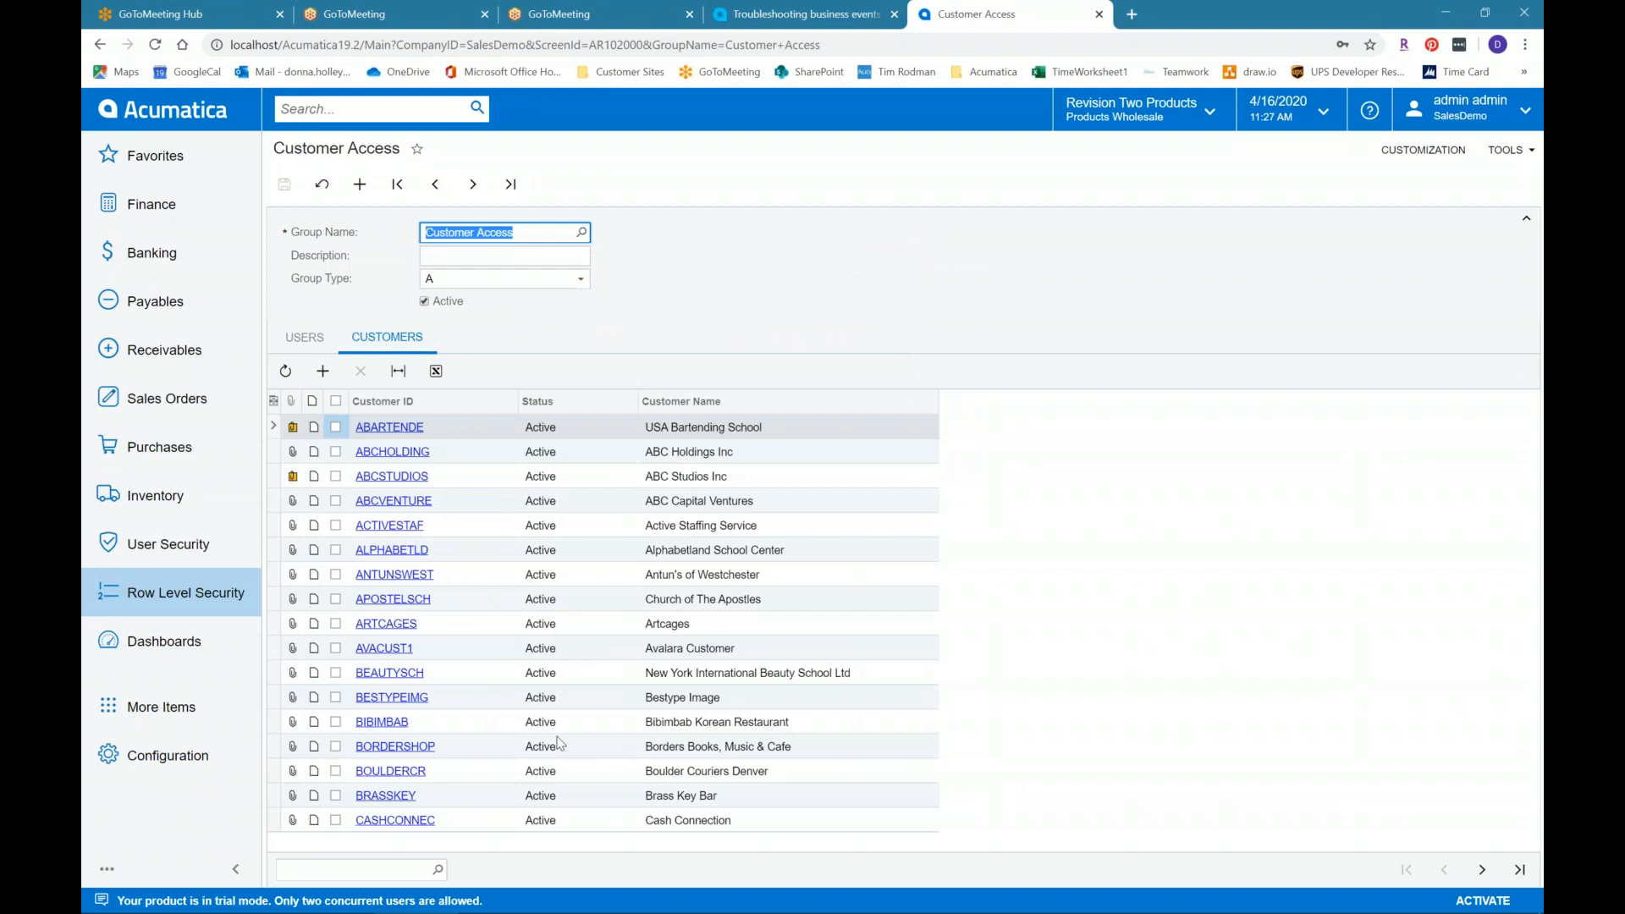
Step: Try to save the "Customer Access" group with the customer Church of The Apostles and three users included
left_click(335, 599)
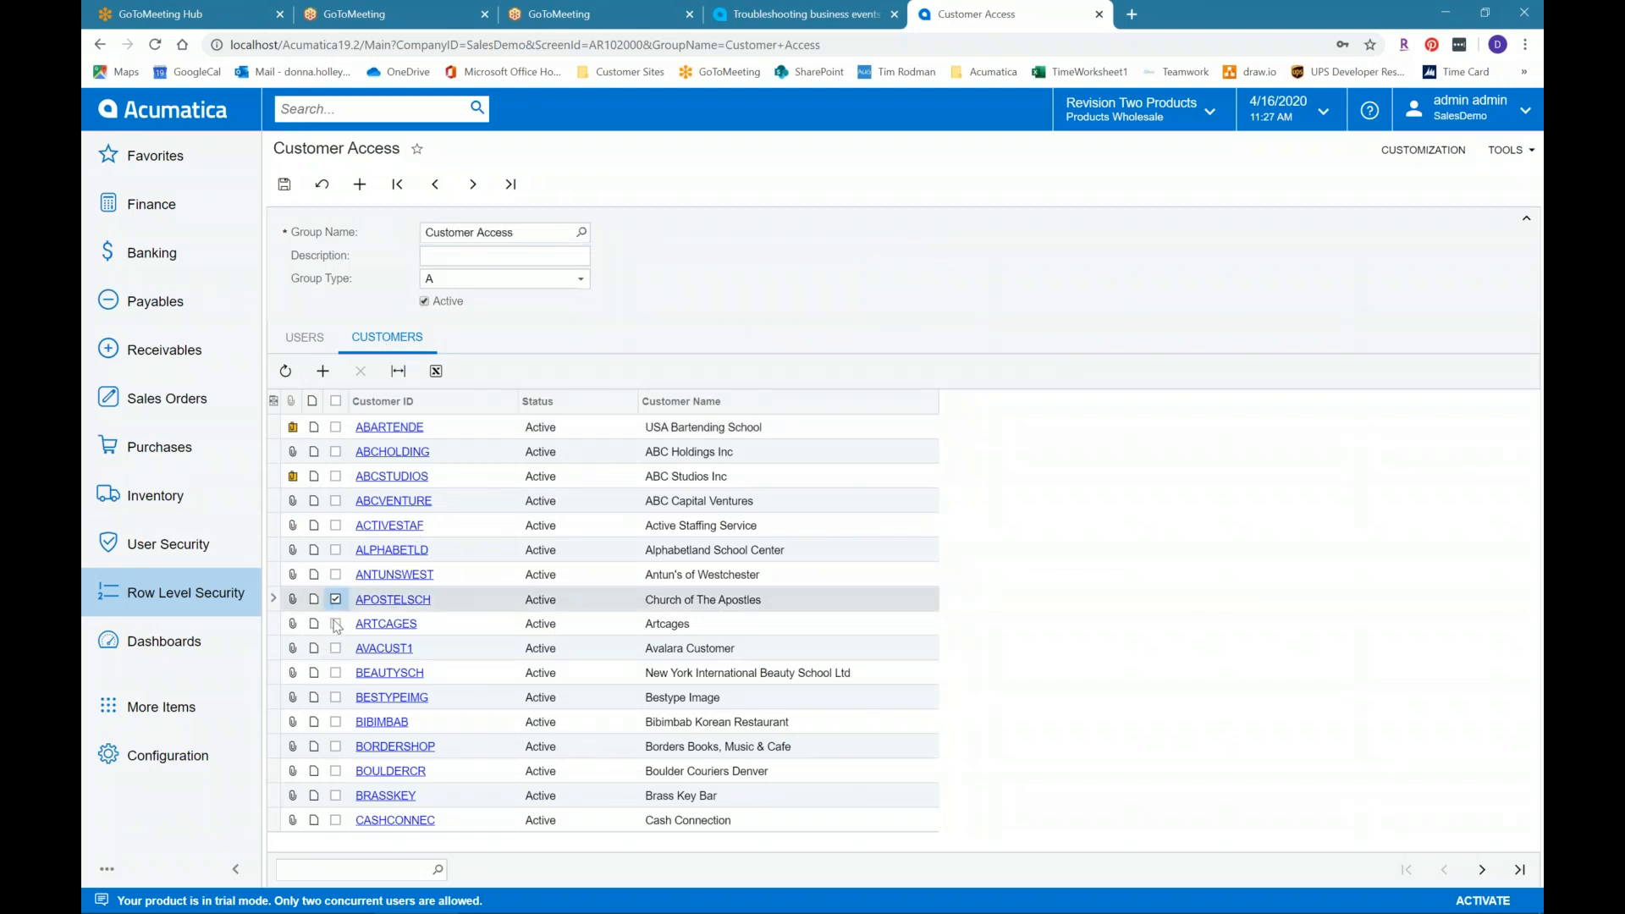
left_click(305, 338)
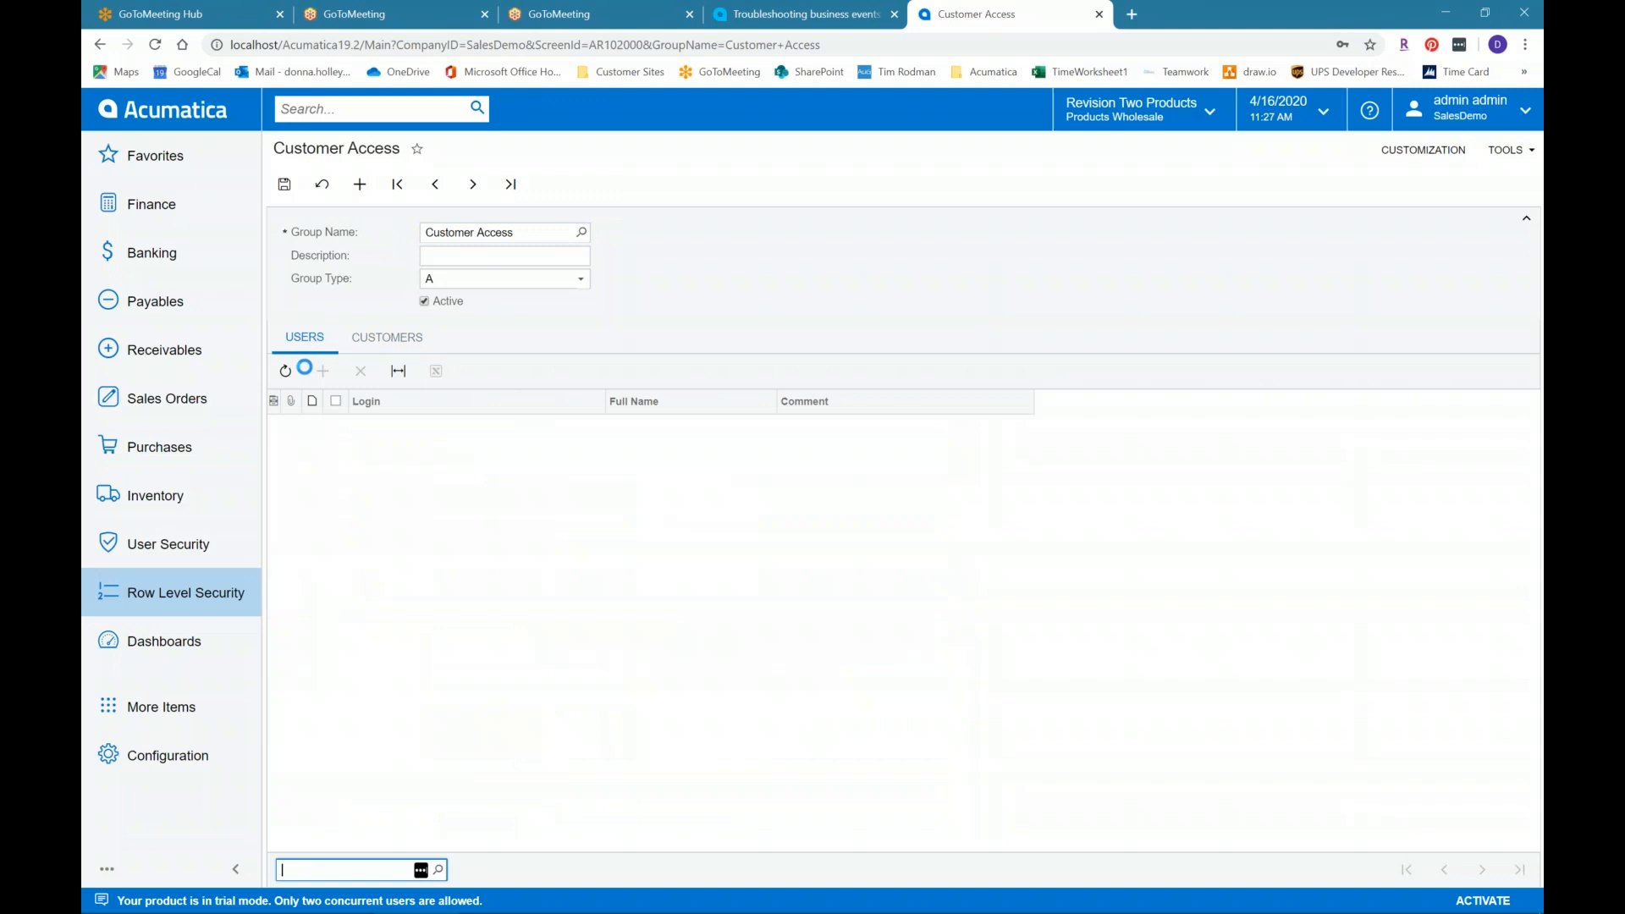
left_click(336, 525)
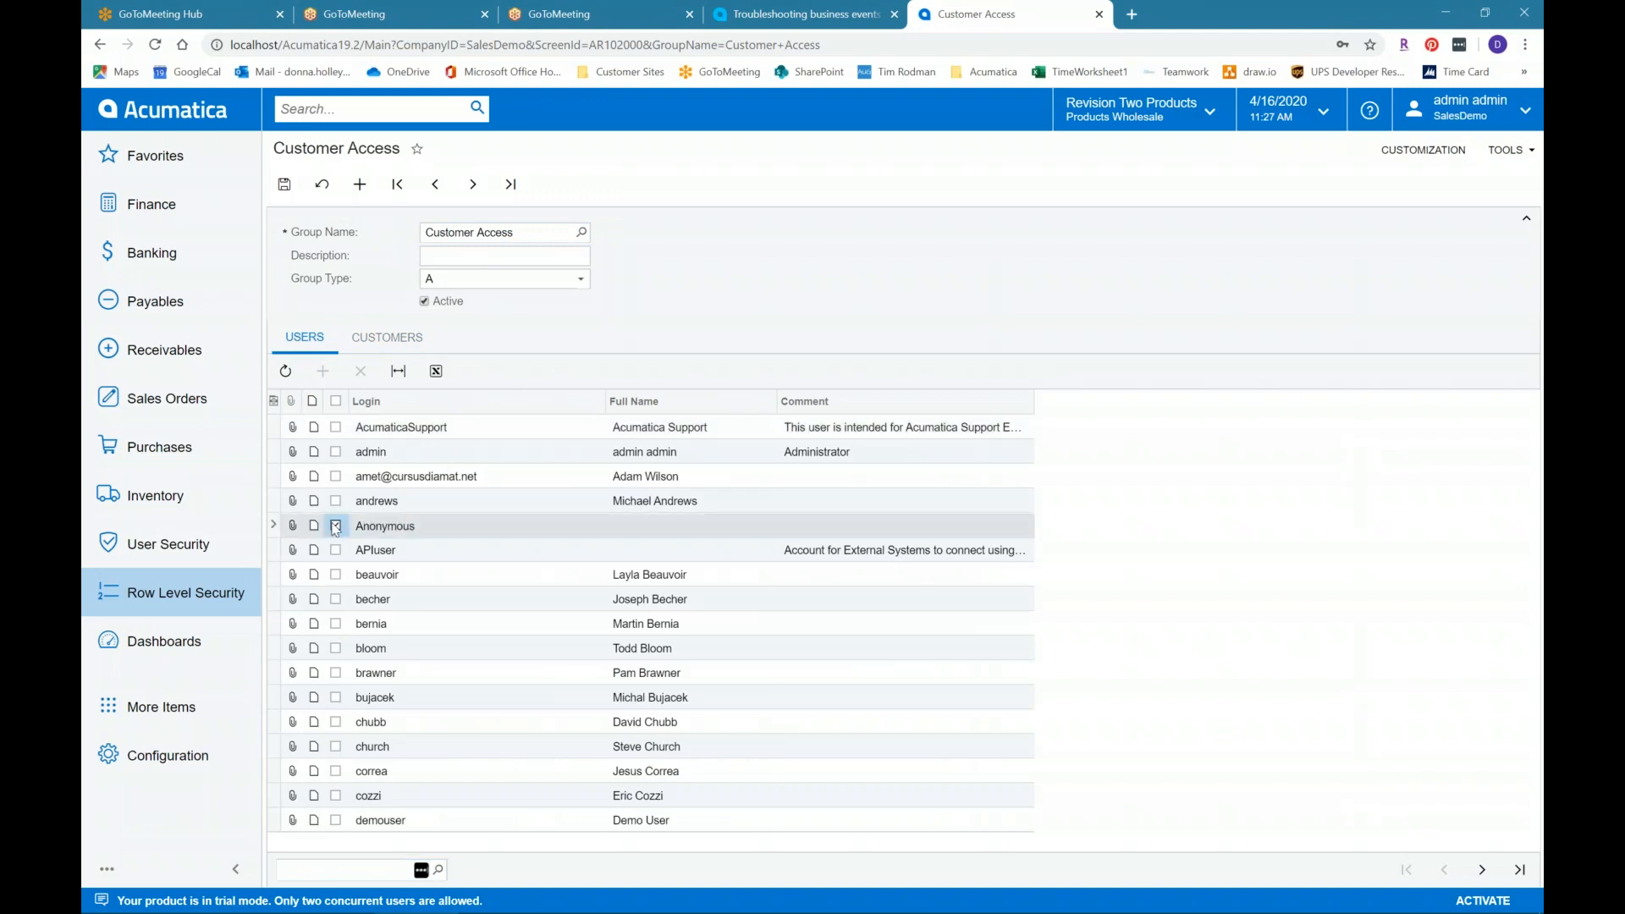
left_click(335, 599)
left_click(335, 647)
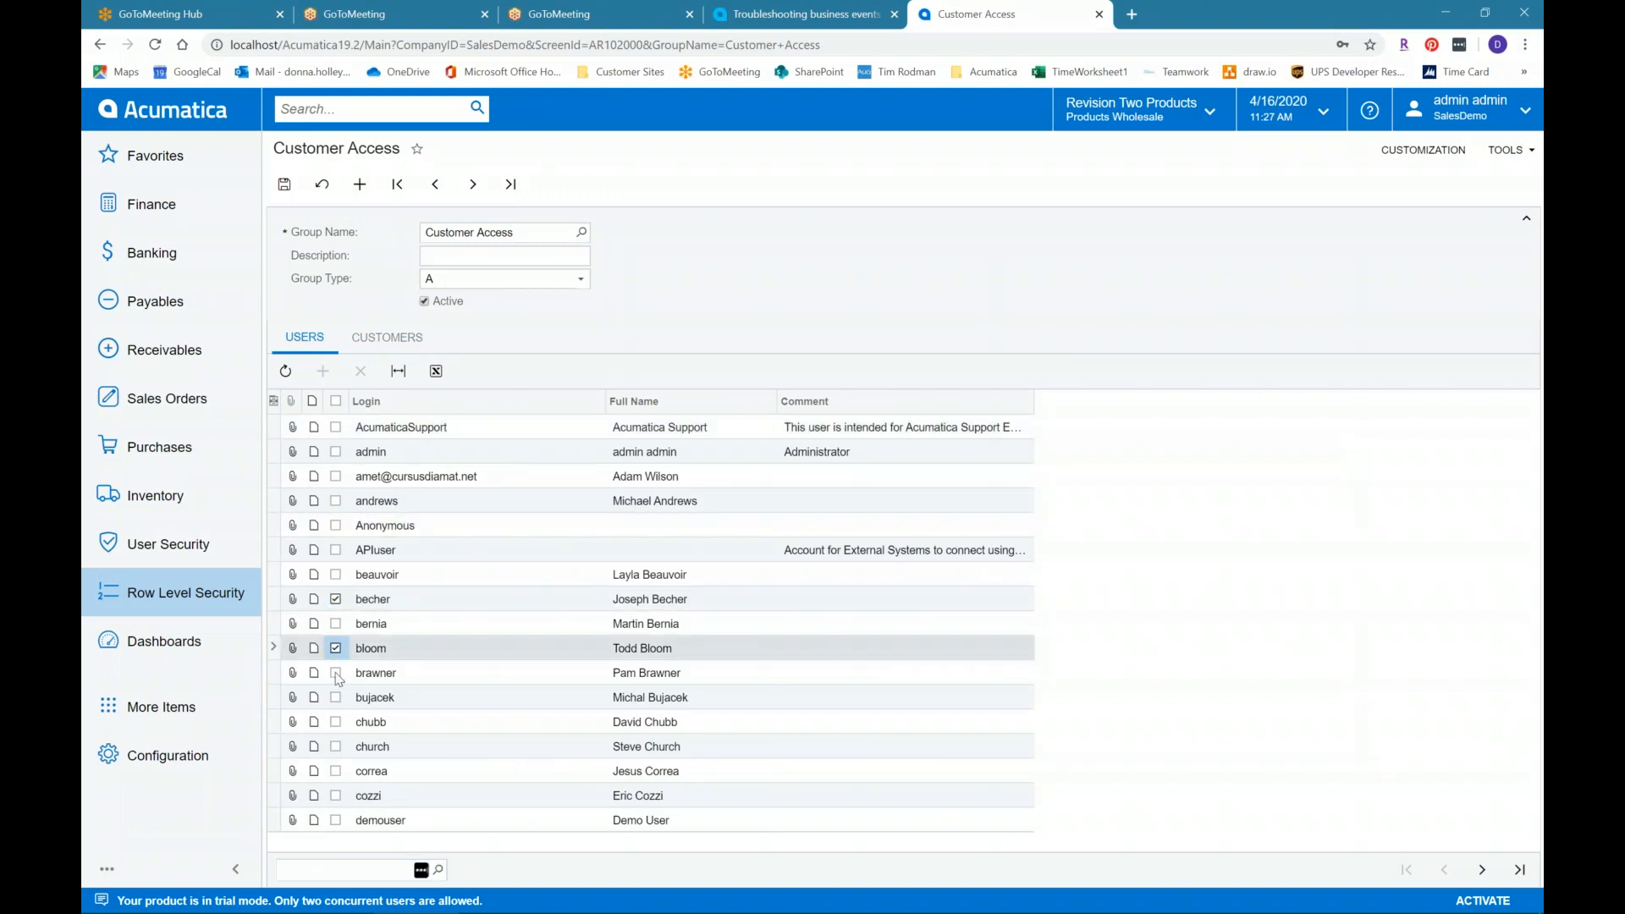
left_click(336, 673)
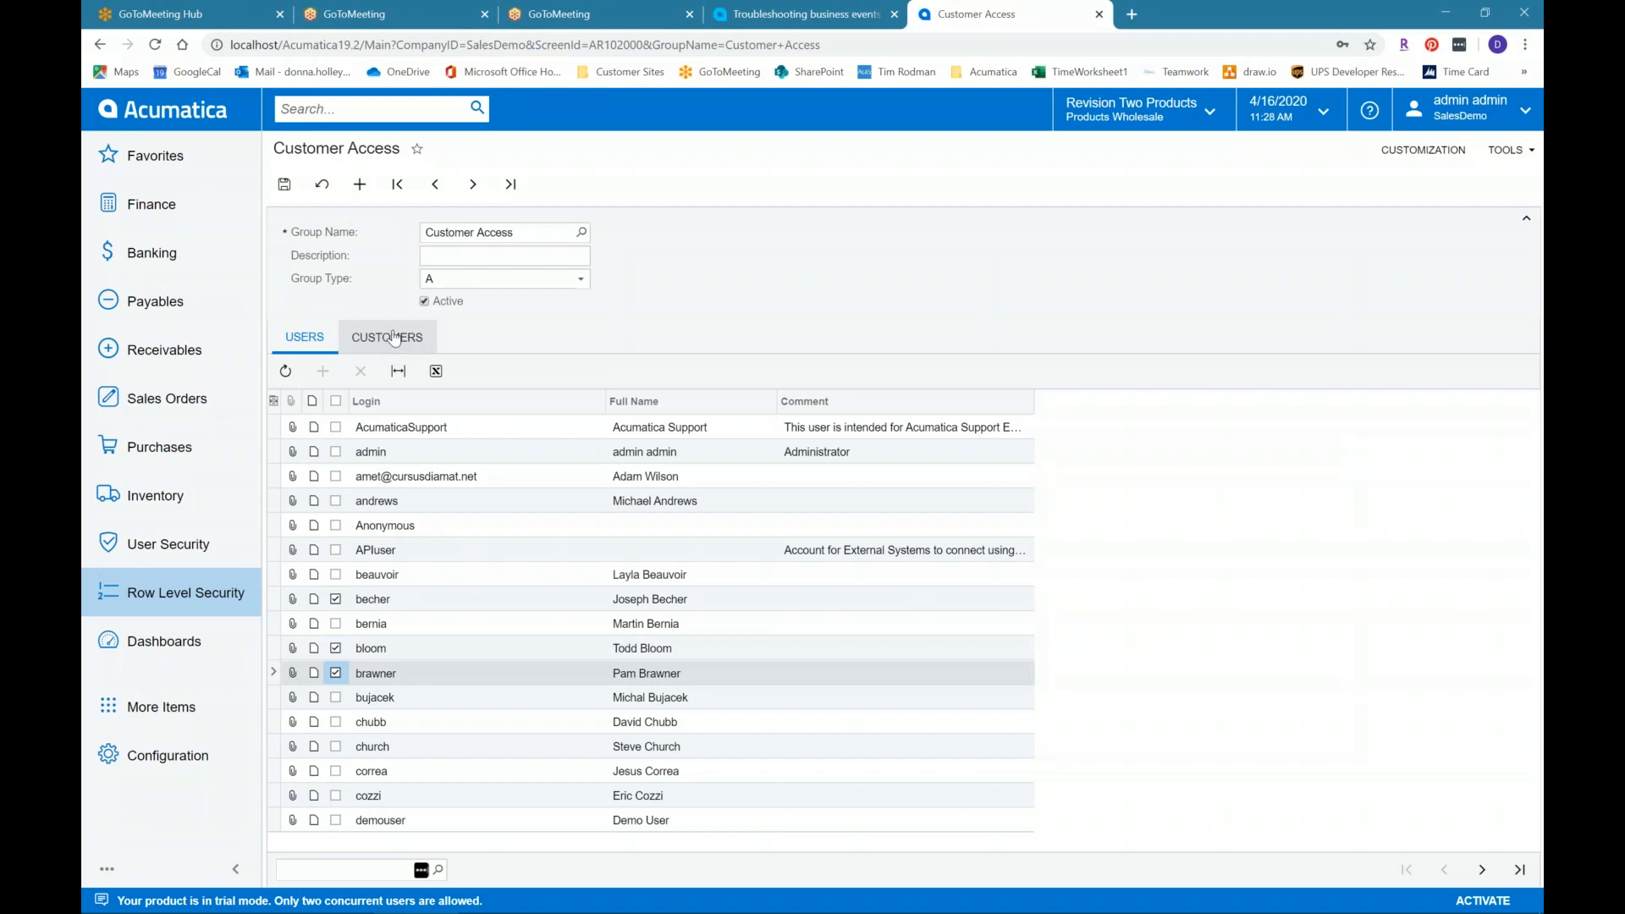
left_click(289, 187)
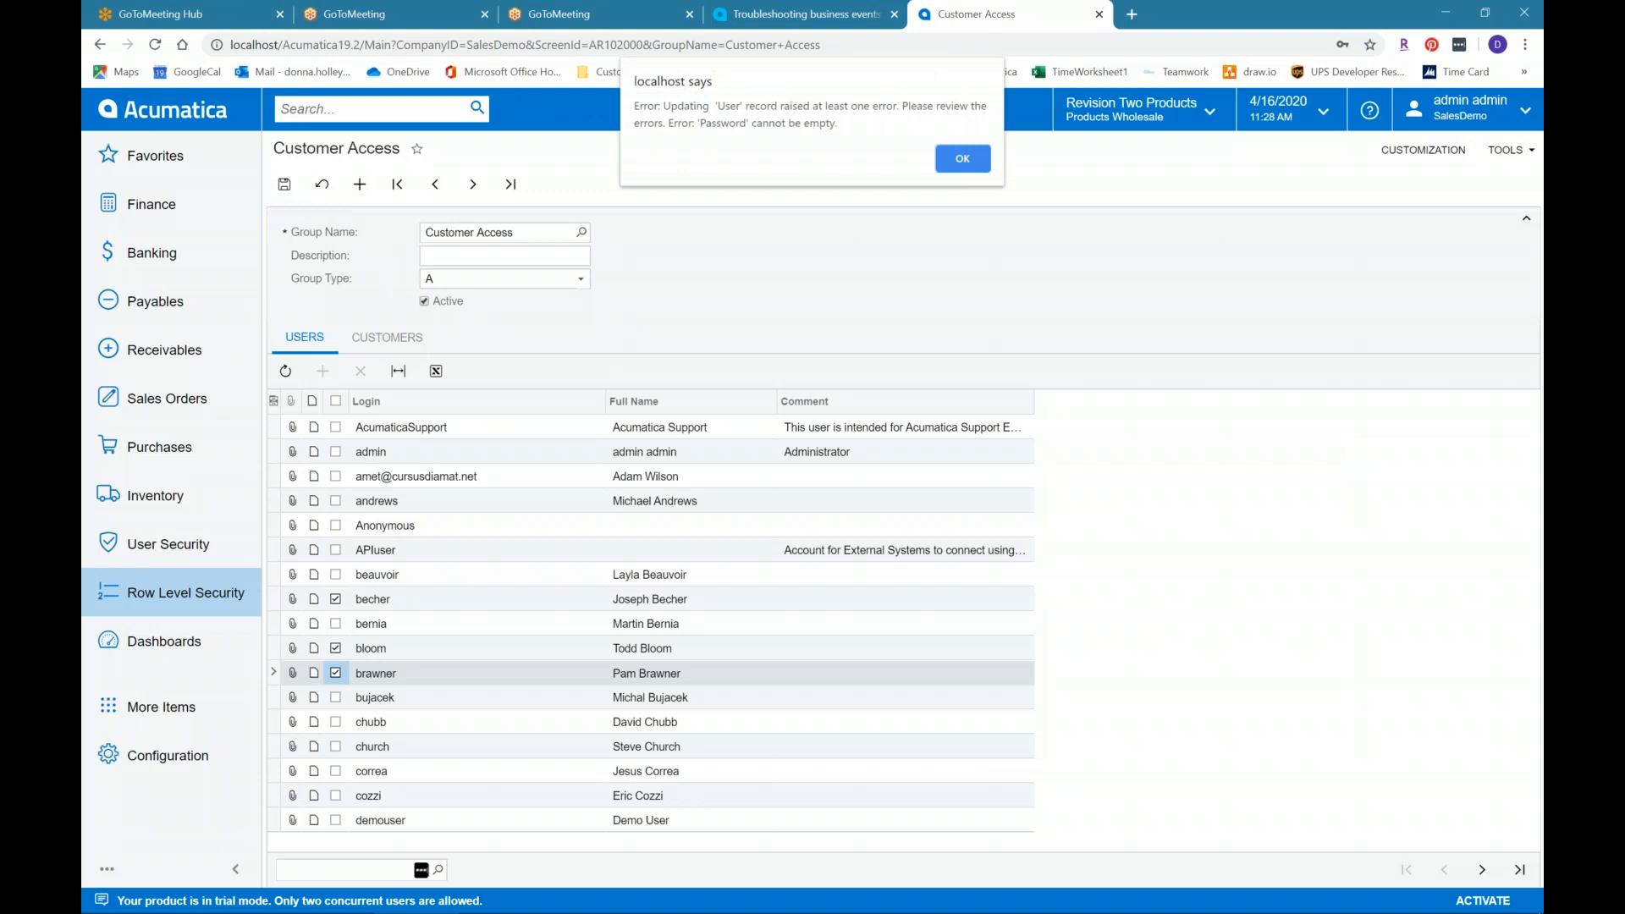
left_click(963, 159)
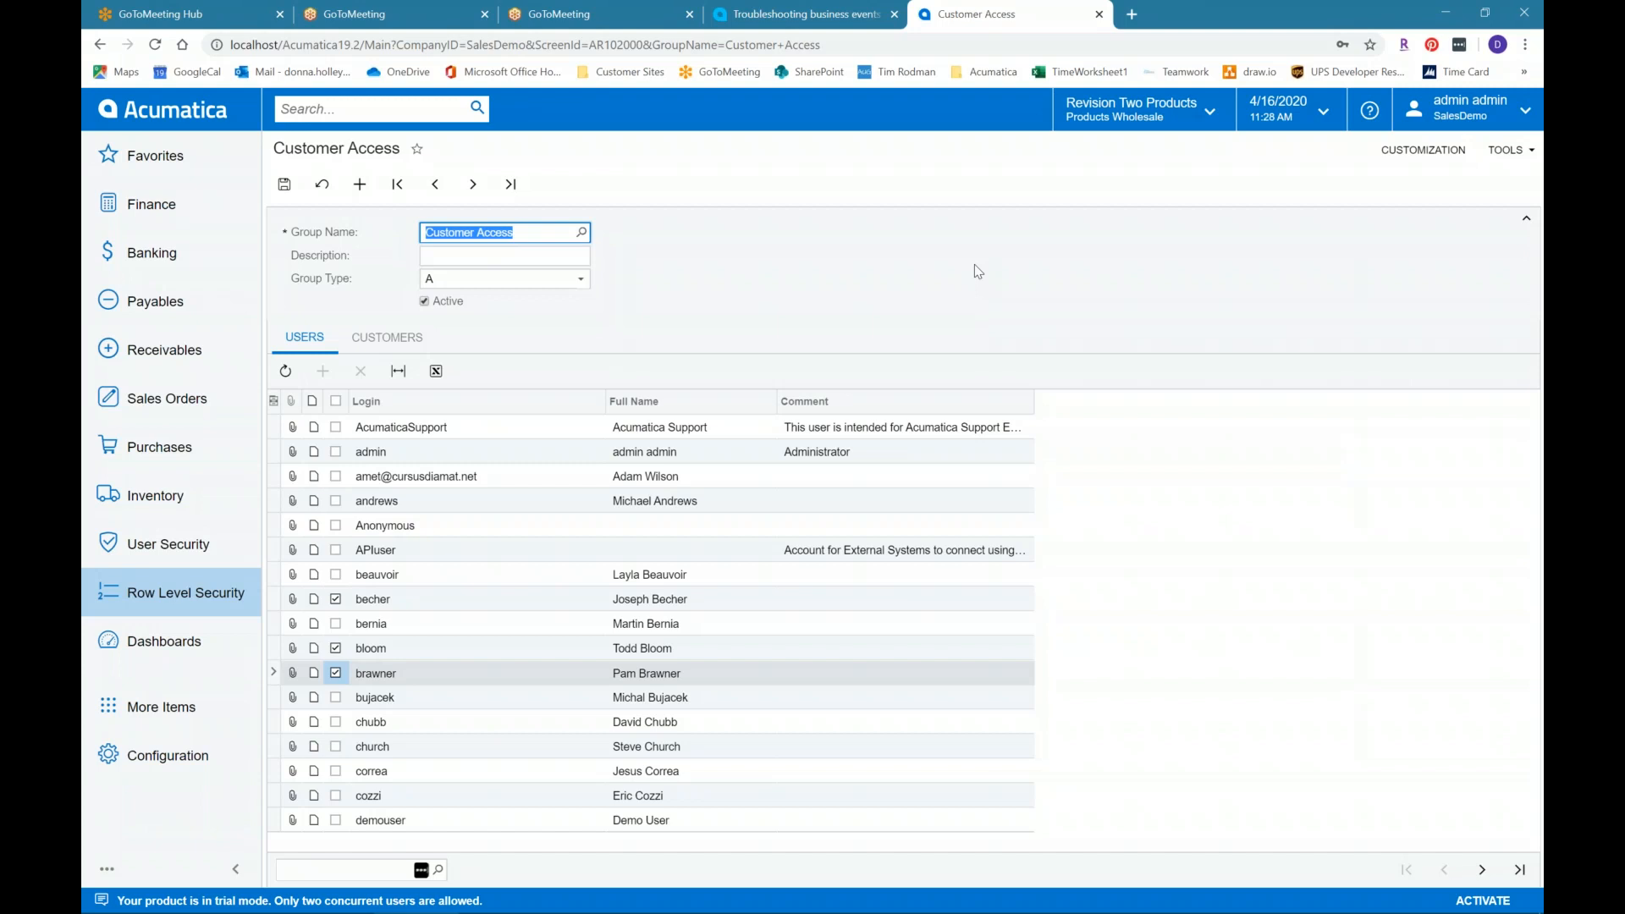
Step: Open the Customers list from Receivables, discarding the unsaved Customer Access changes
left_click(141, 402)
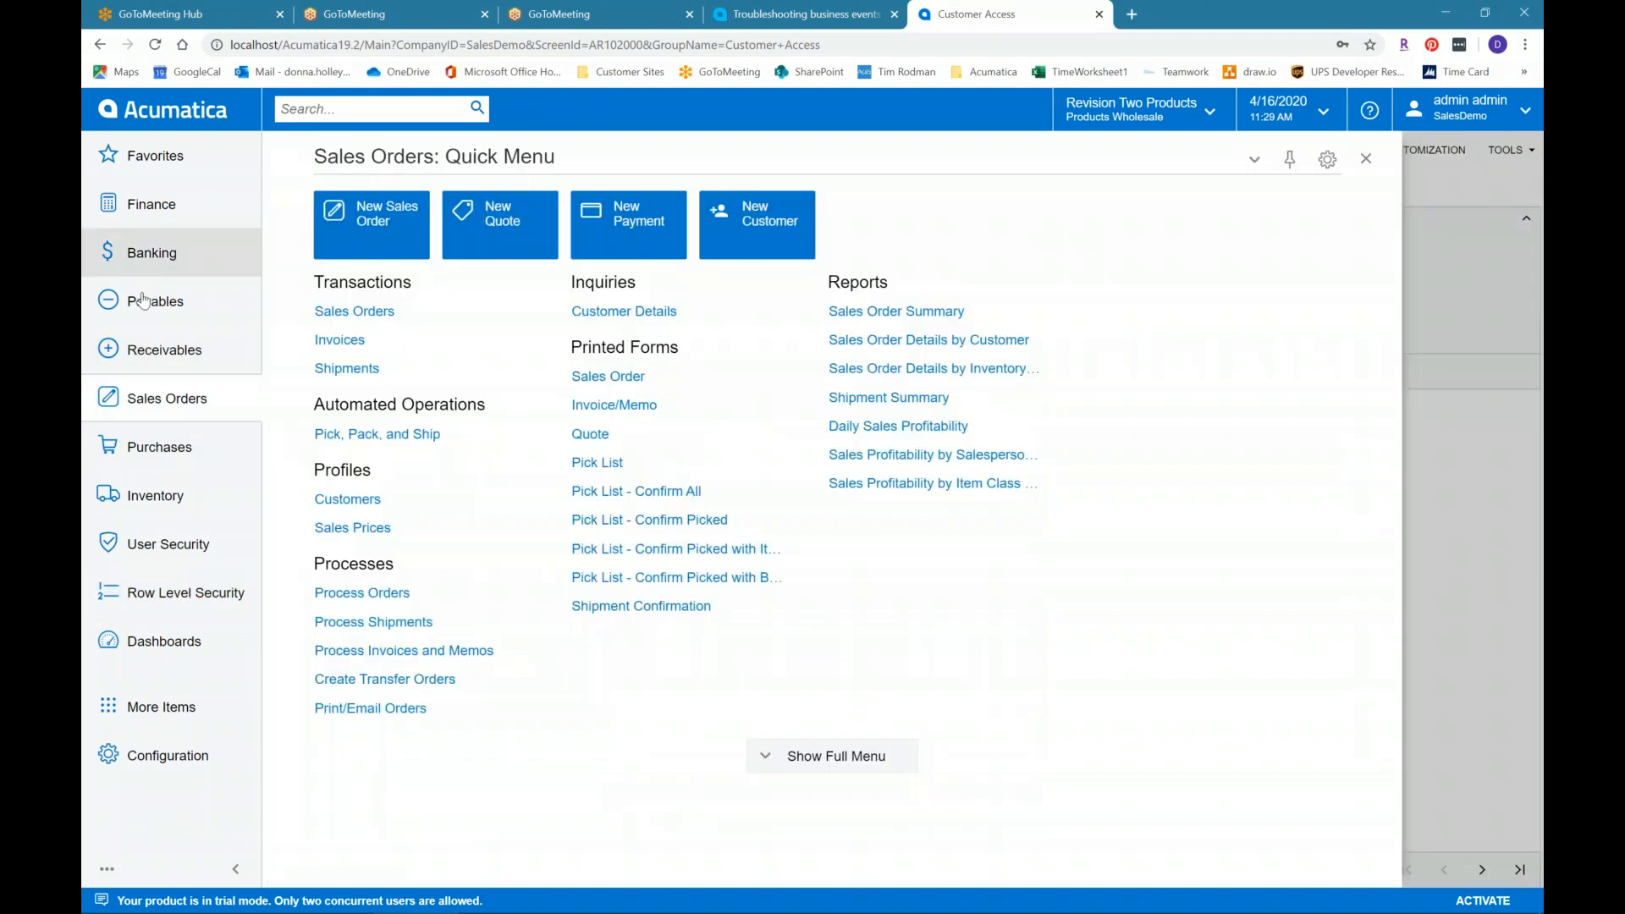
left_click(166, 349)
left_click(354, 408)
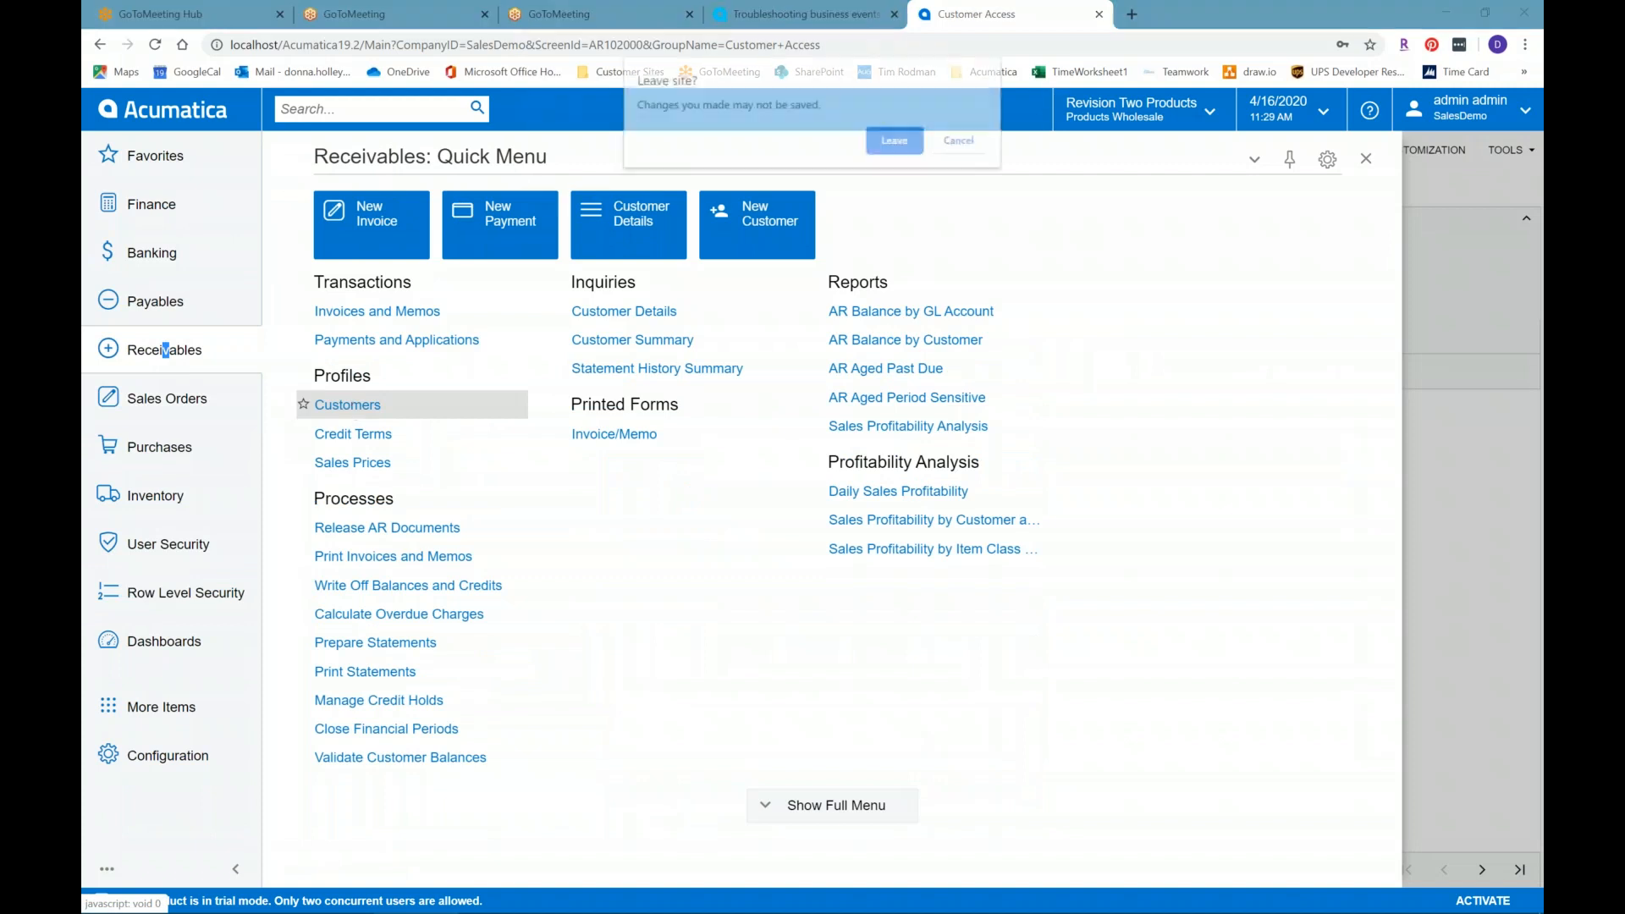
left_click(914, 146)
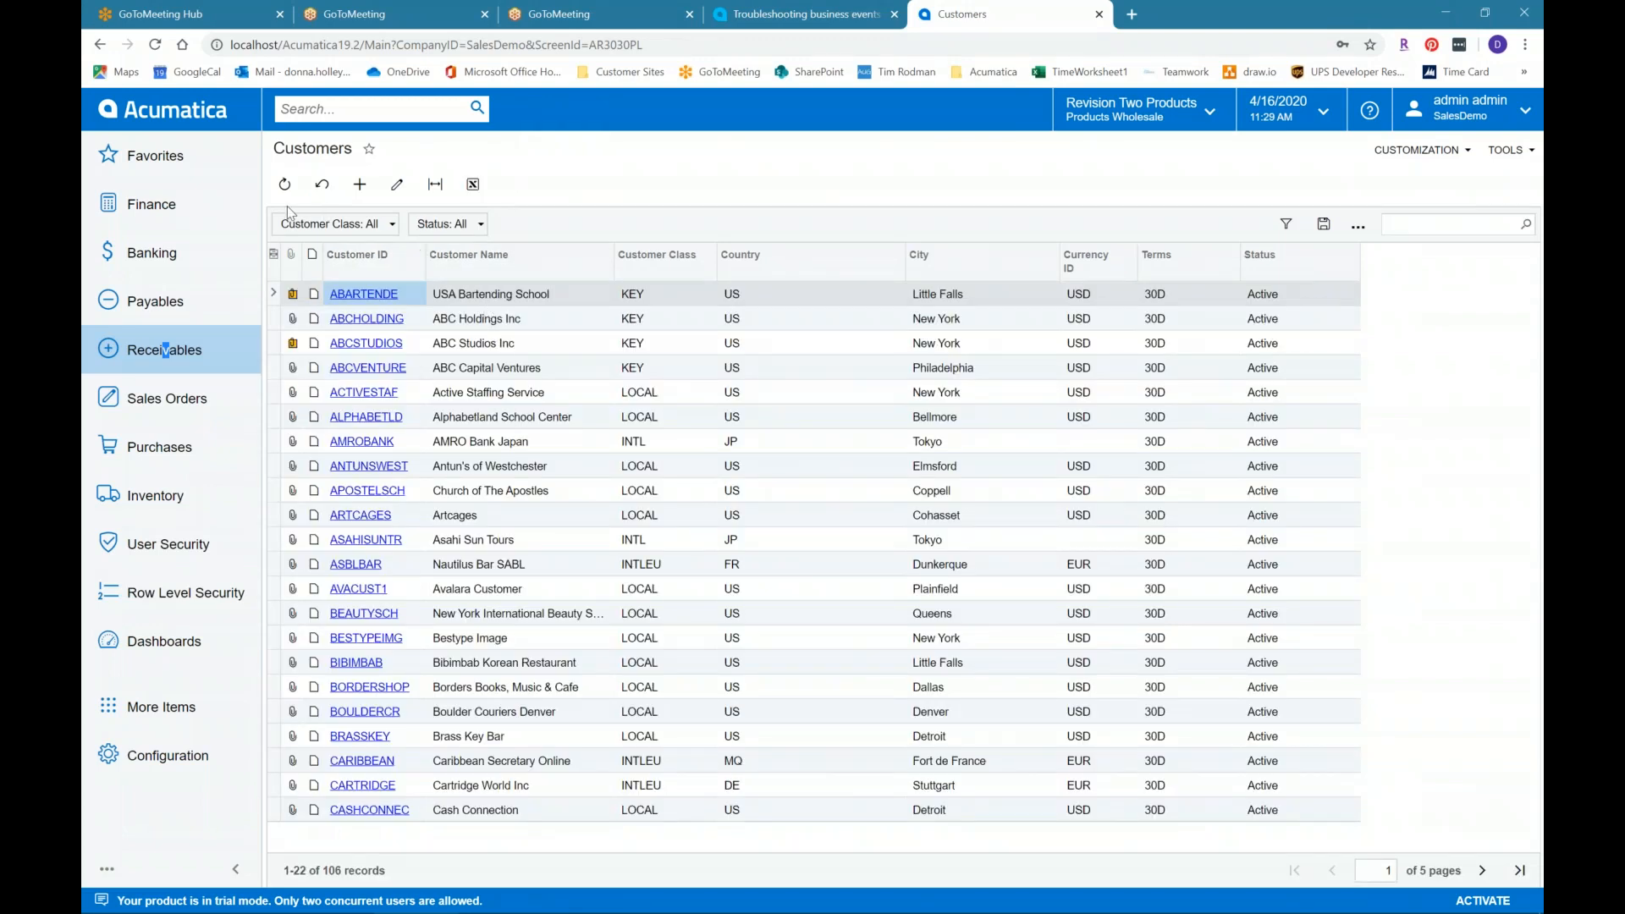
left_click(274, 254)
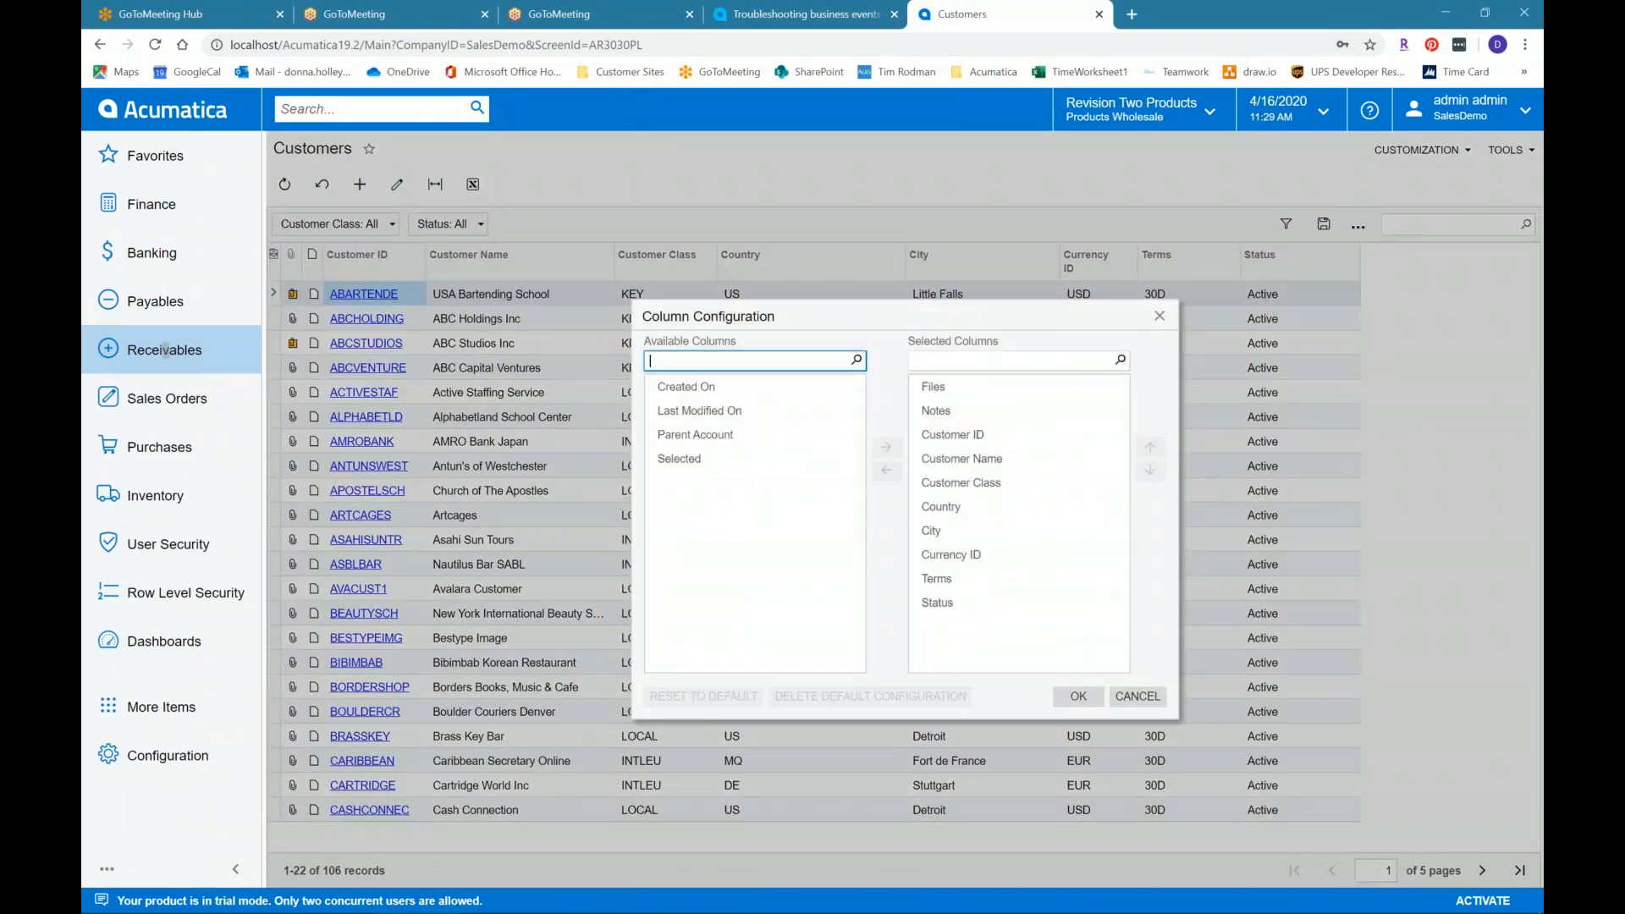
left_click(977, 532)
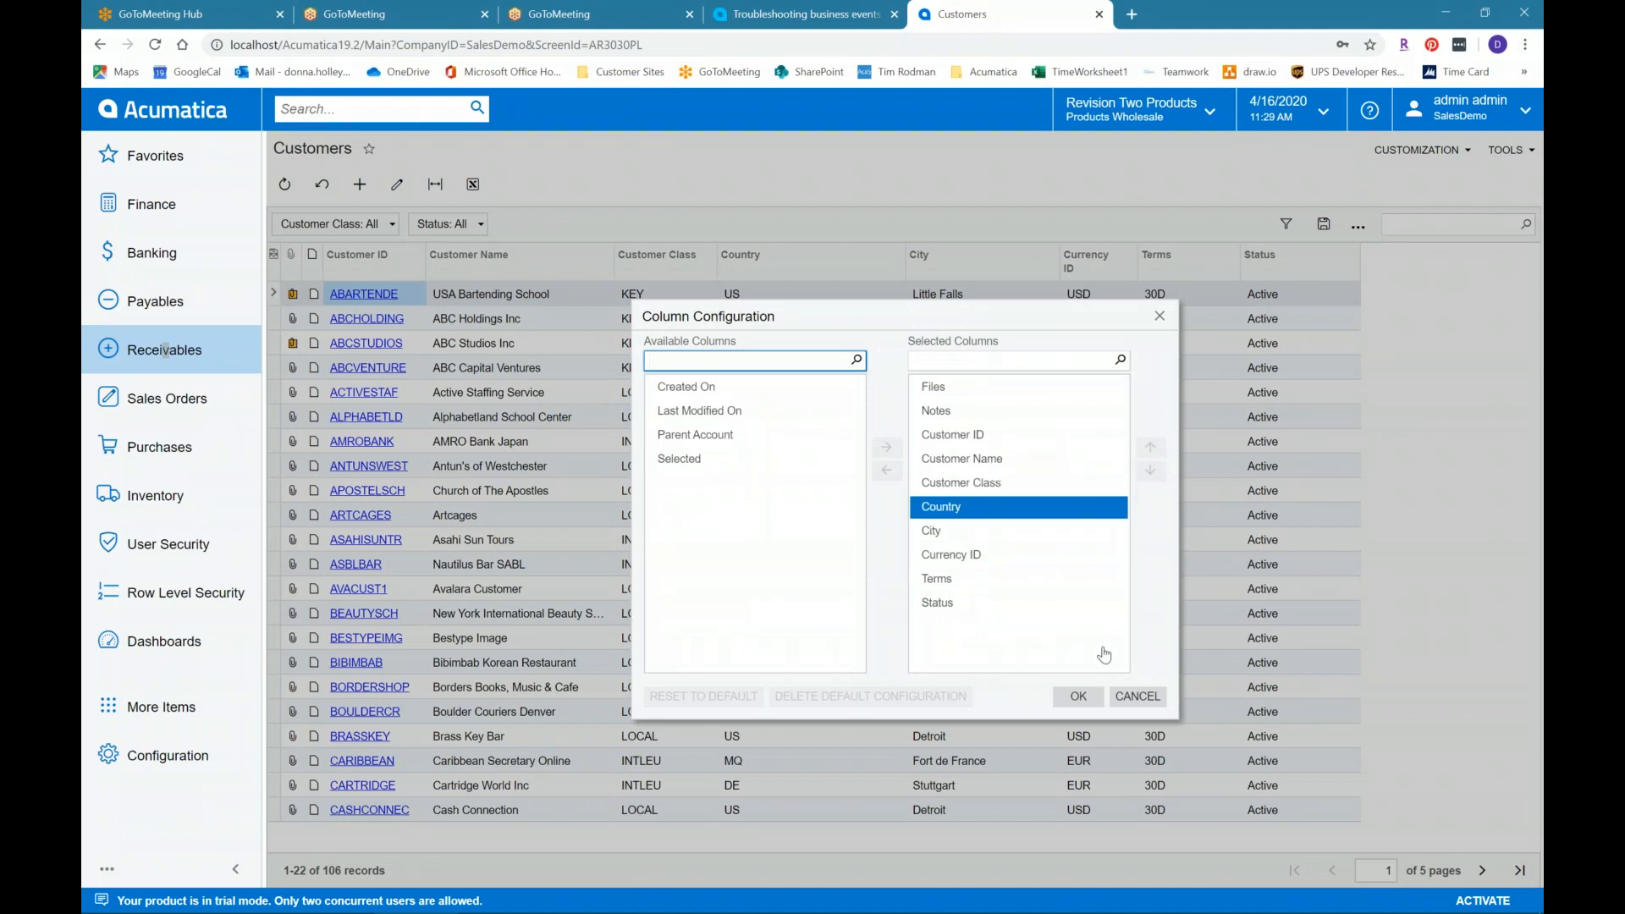
left_click(1126, 699)
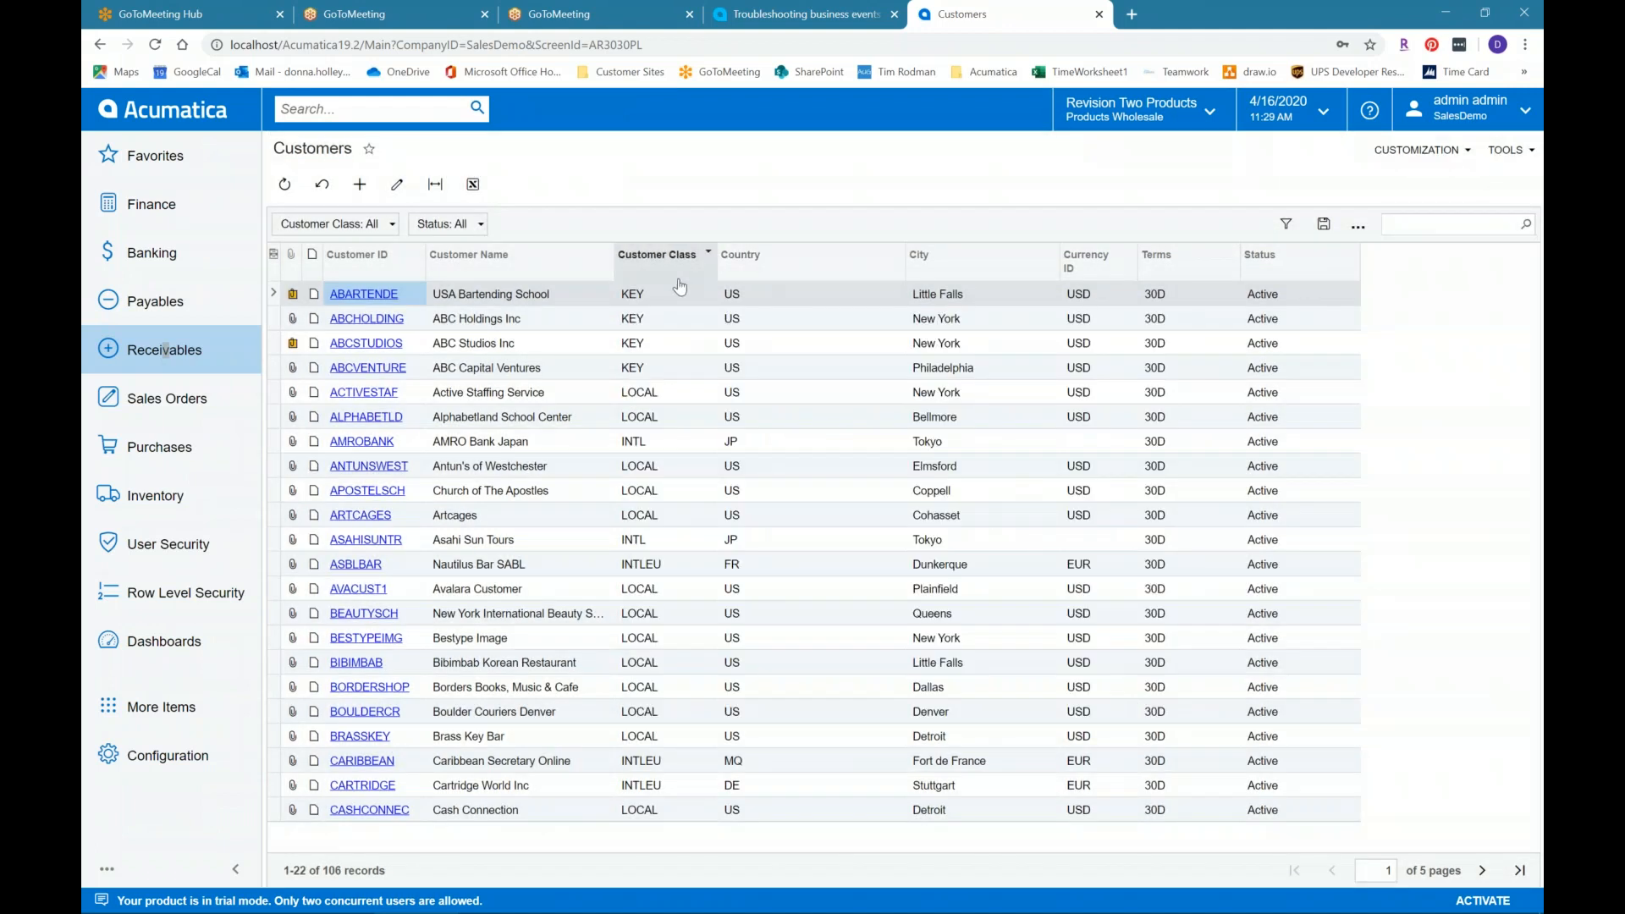
Step: Examine which customer class each customer in the list belongs to
left_click(642, 320)
left_click(652, 468)
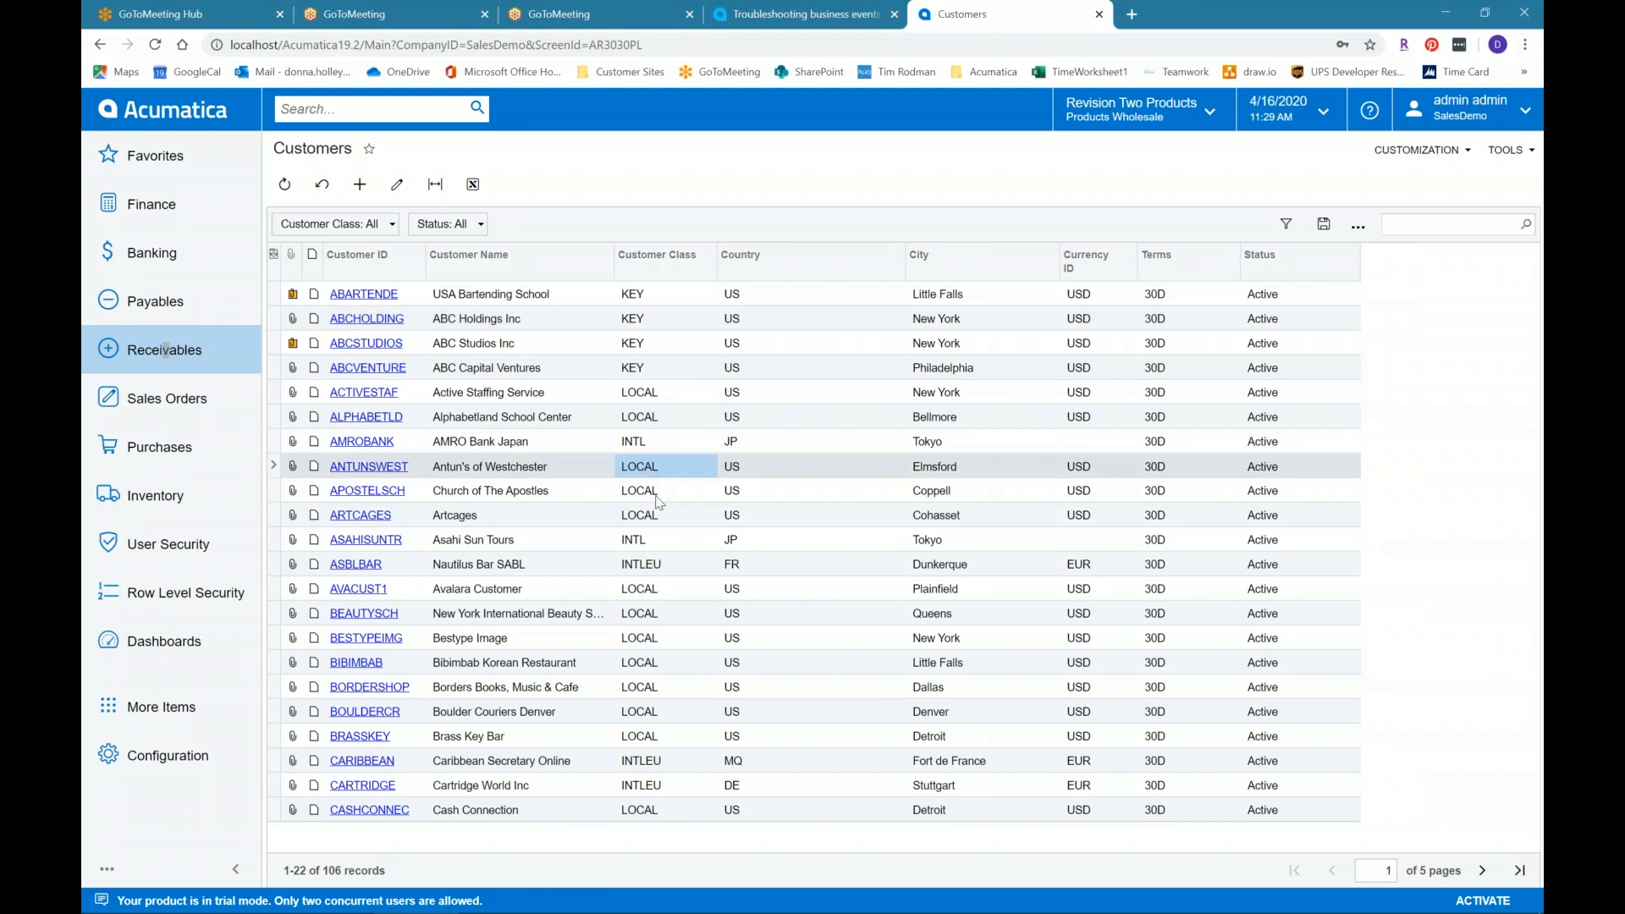
left_click(645, 536)
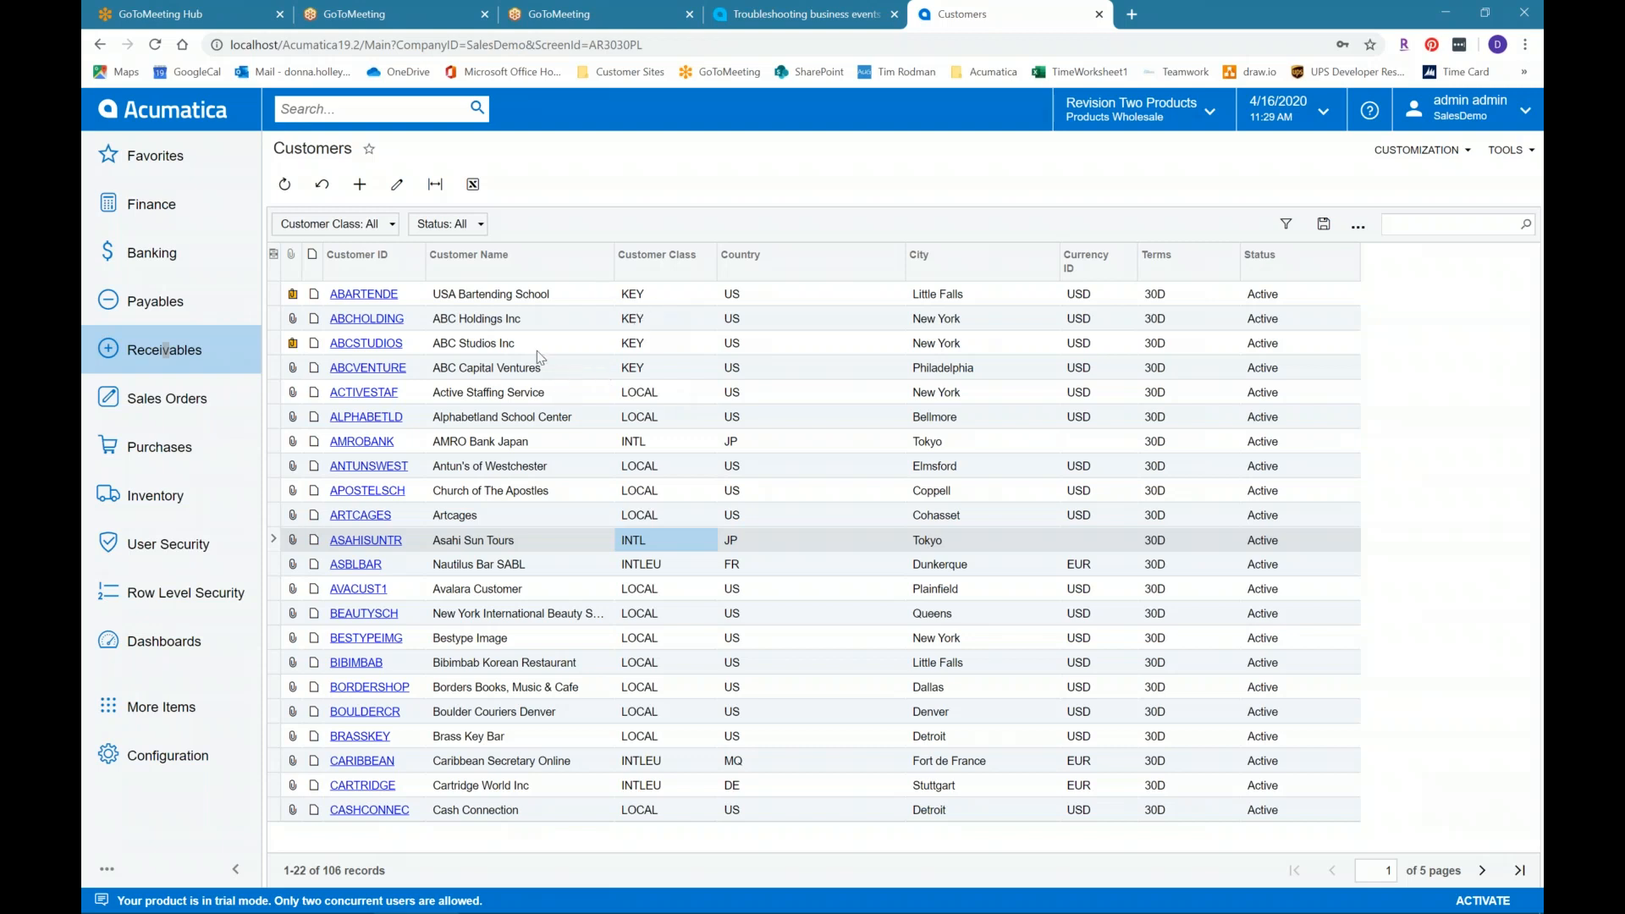
Step: Open the "Customer Access" group in the Customer Access form and view its customers
left_click(151, 602)
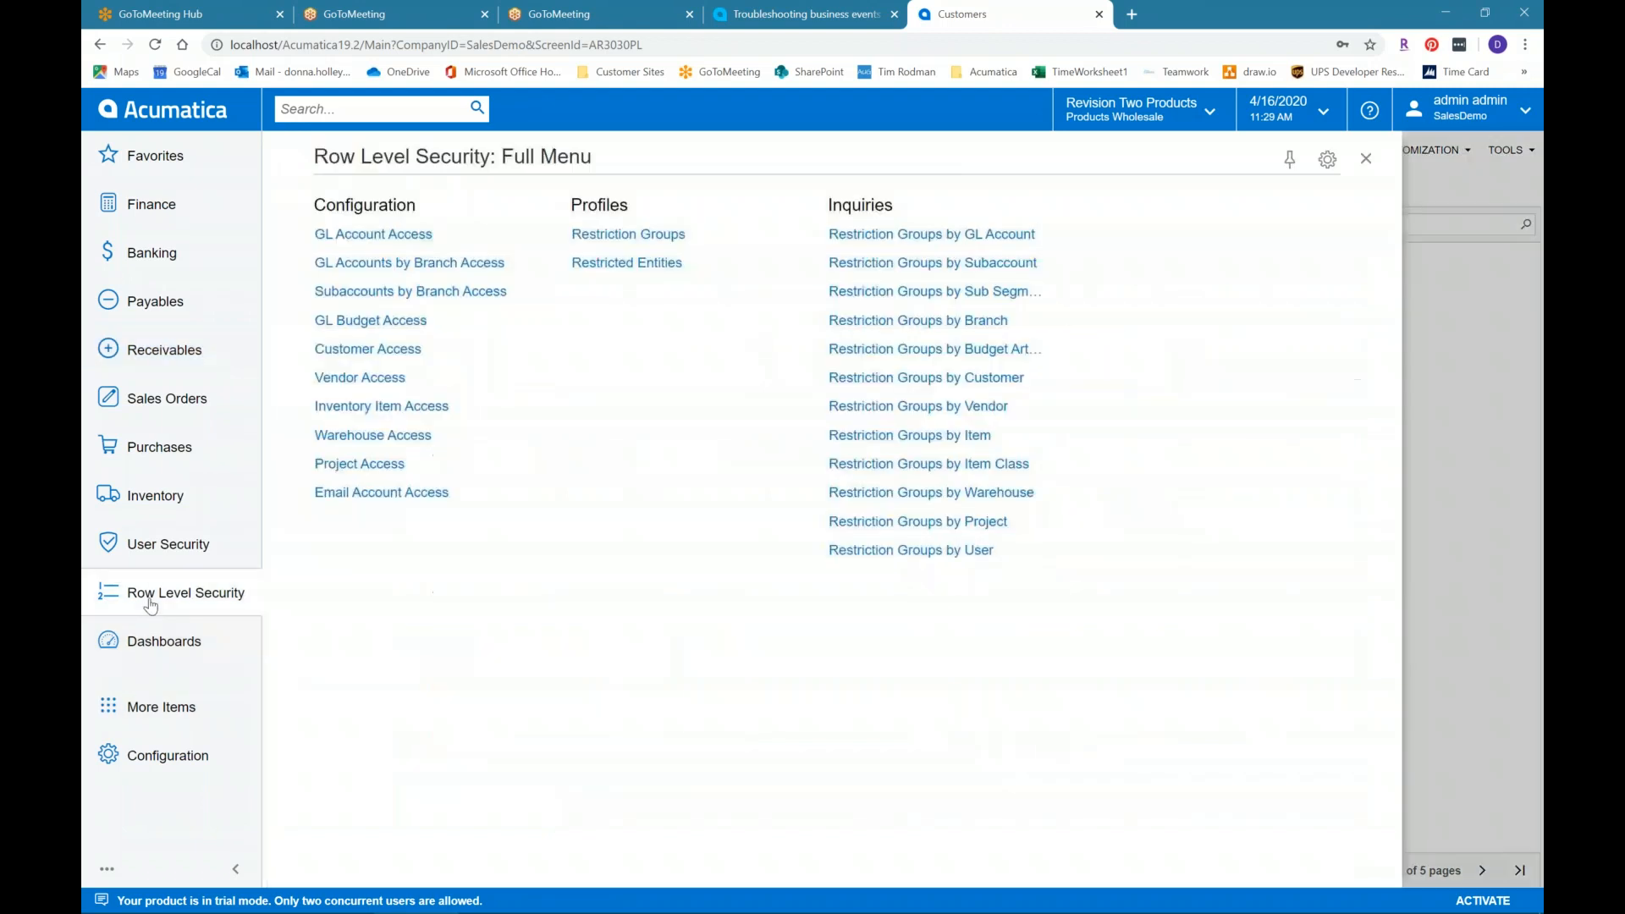
left_click(391, 350)
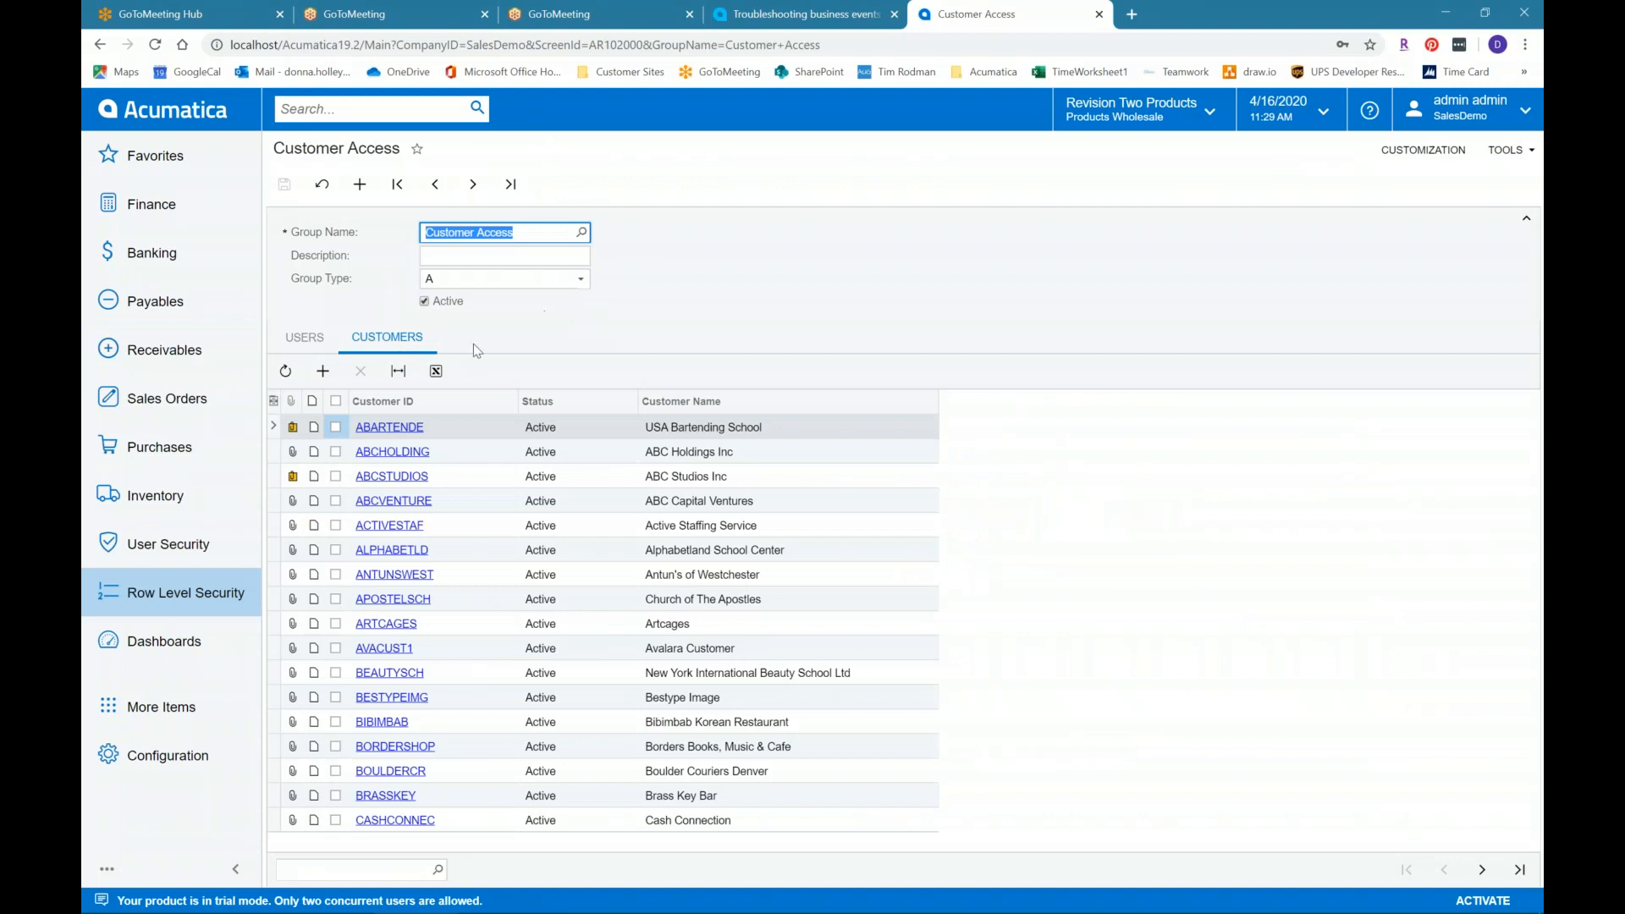
left_click(400, 342)
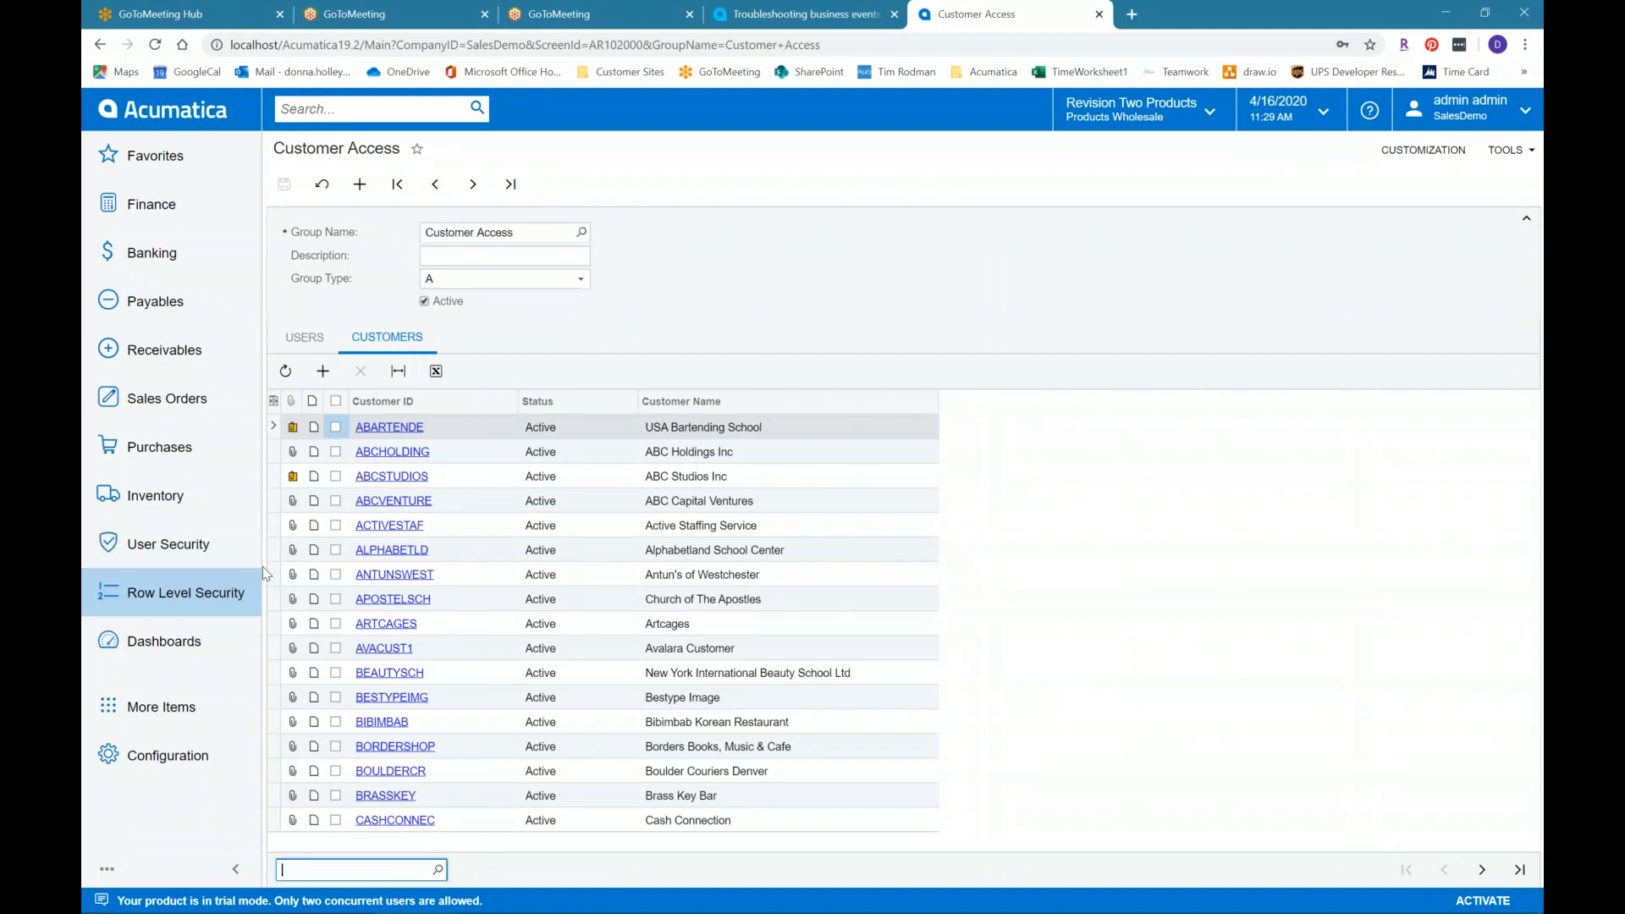
Step: Open the "Customer Access" group in the Restriction Groups form and start its description with "Inter"
left_click(226, 600)
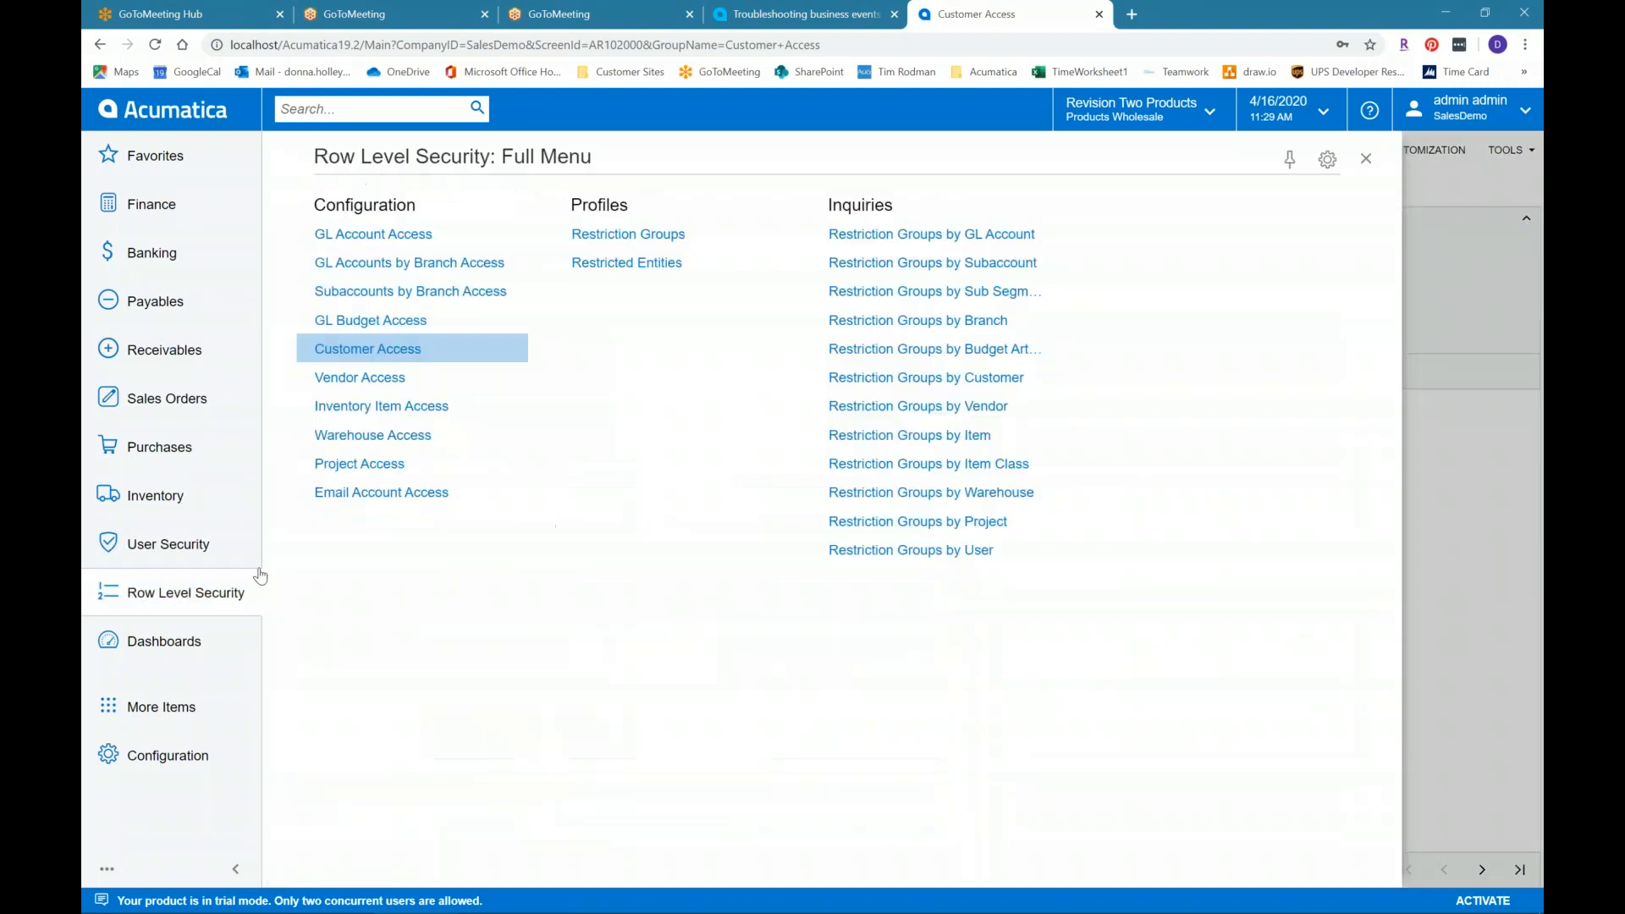
left_click(655, 242)
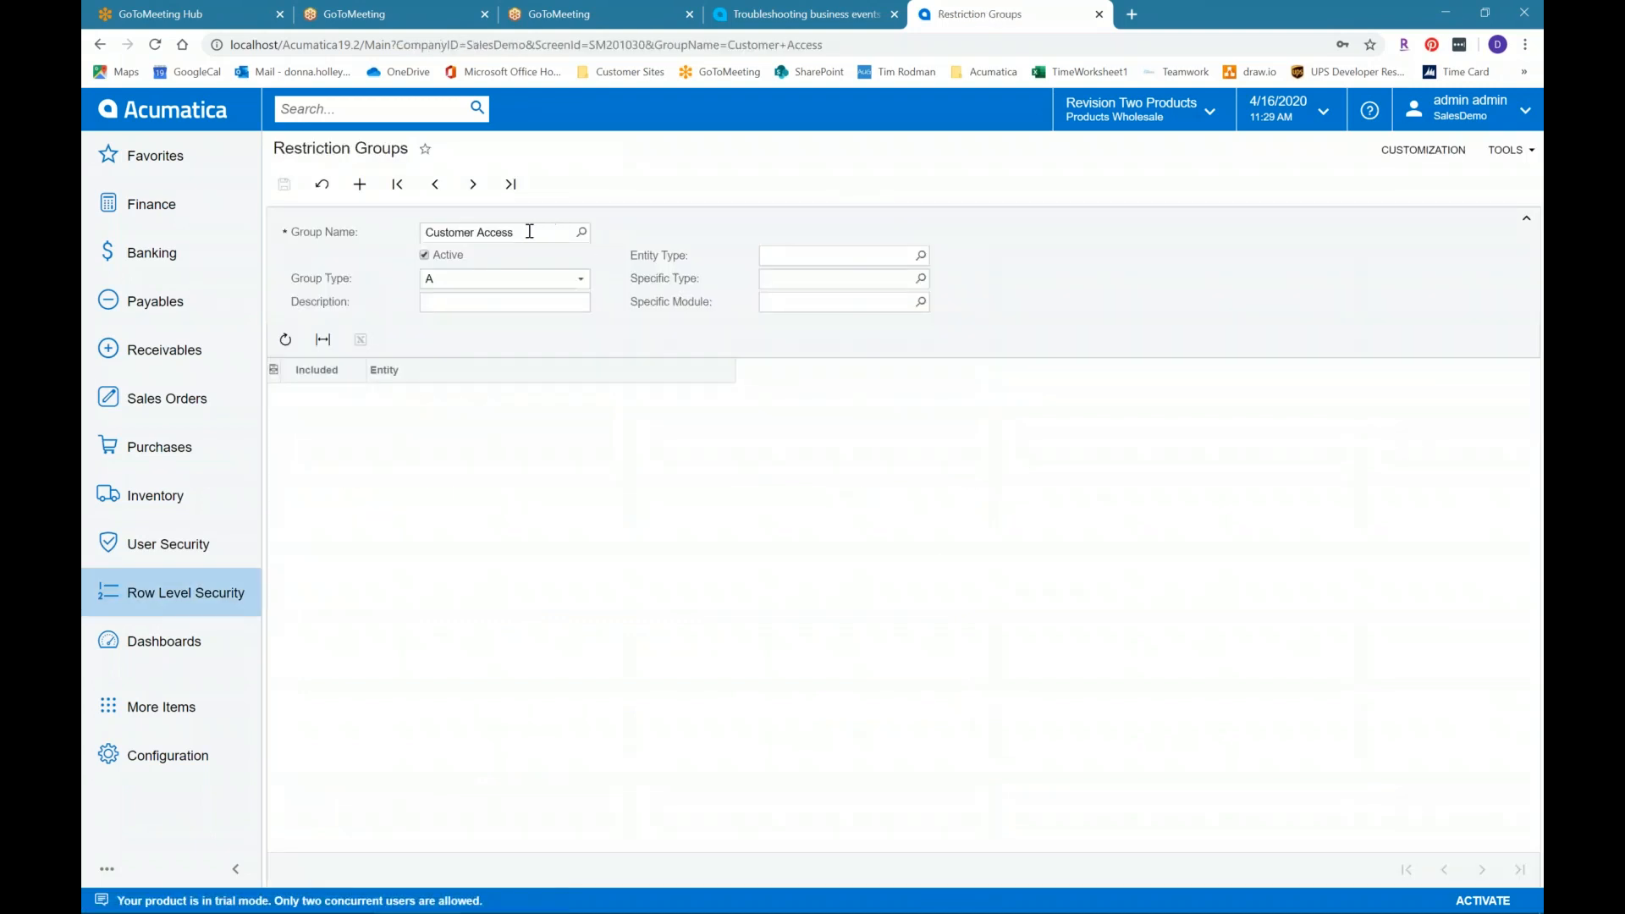
left_click(476, 301)
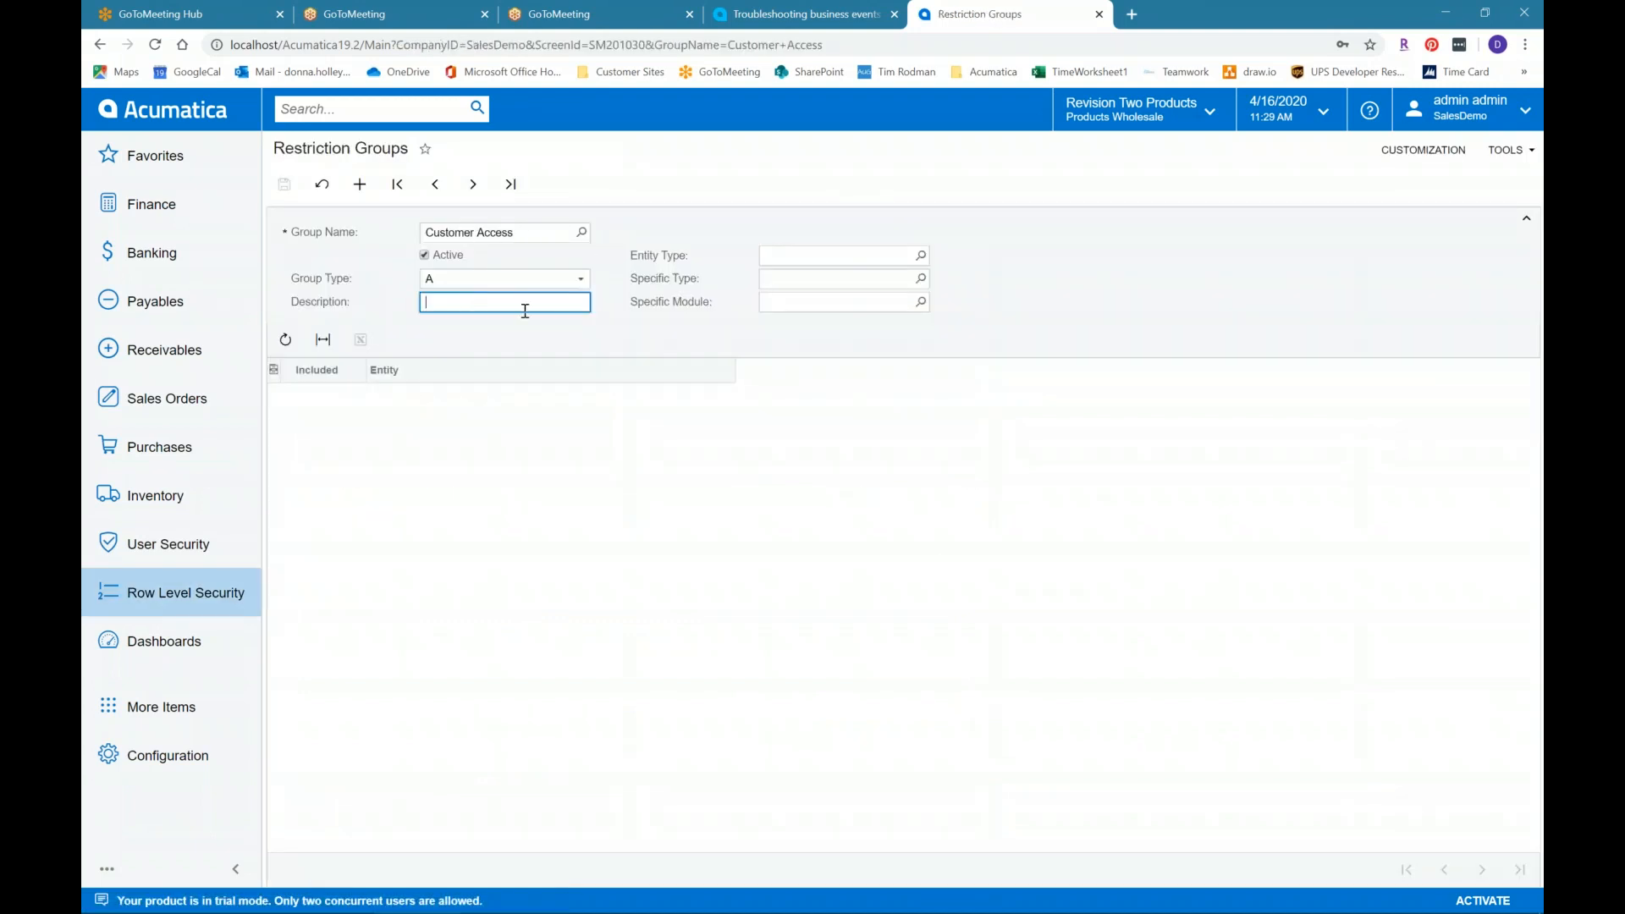
type("INter")
key("BackSpace")
key("BackSpace")
key("BackSpace")
type("Inter")
Step: Set the group's entity type to Customer Class and complete its description as "International customers"
left_click(919, 255)
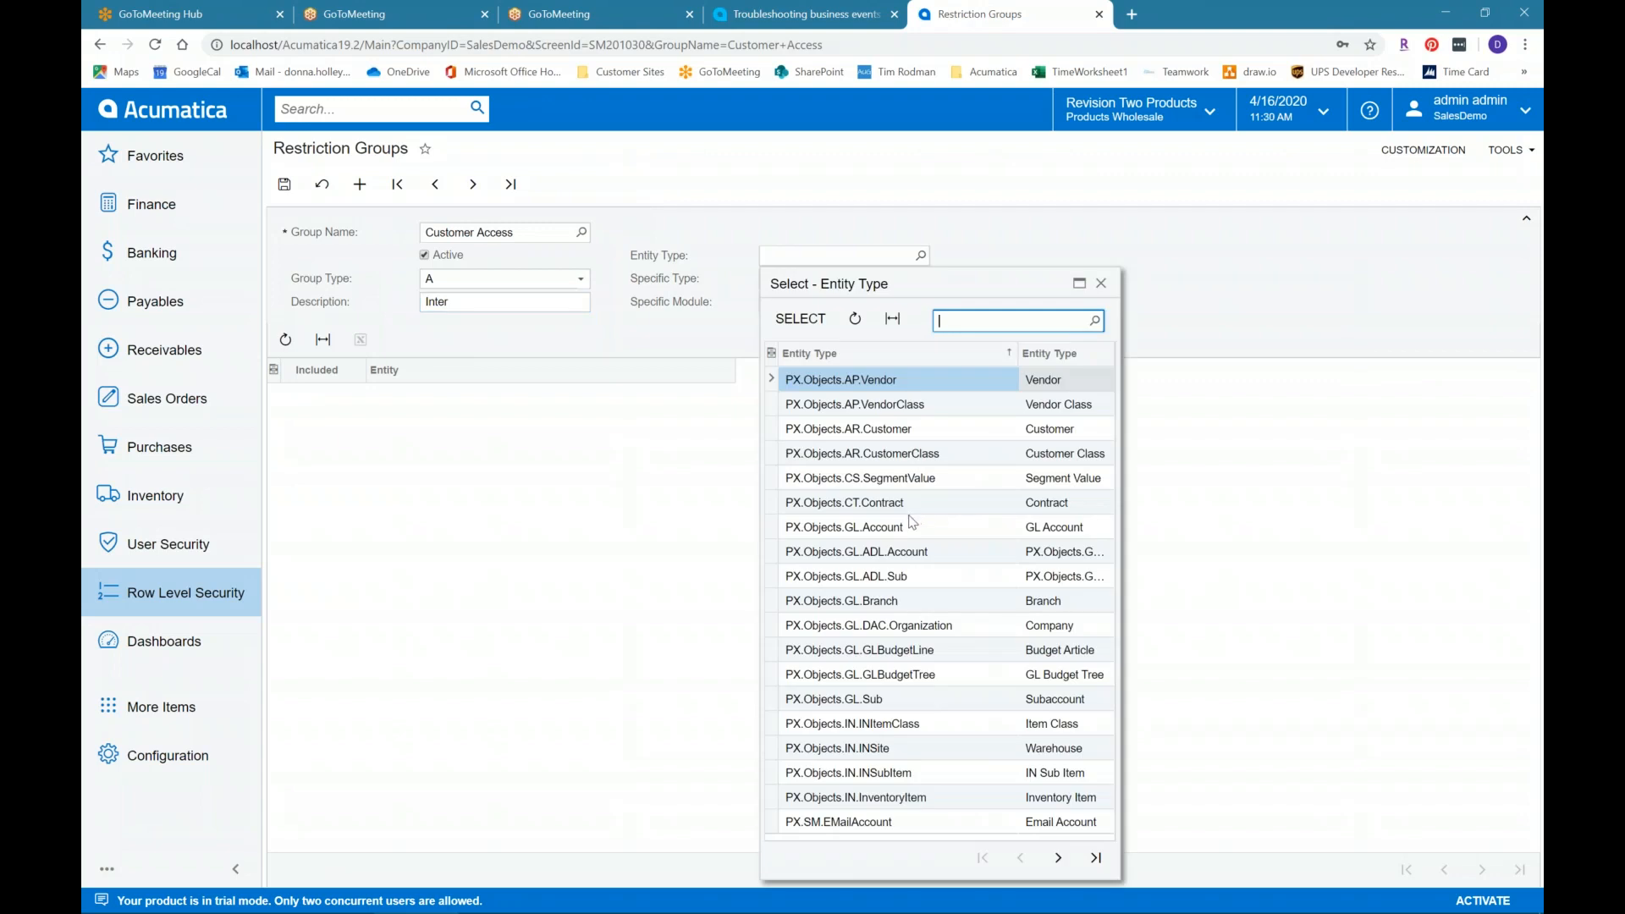
left_click(894, 457)
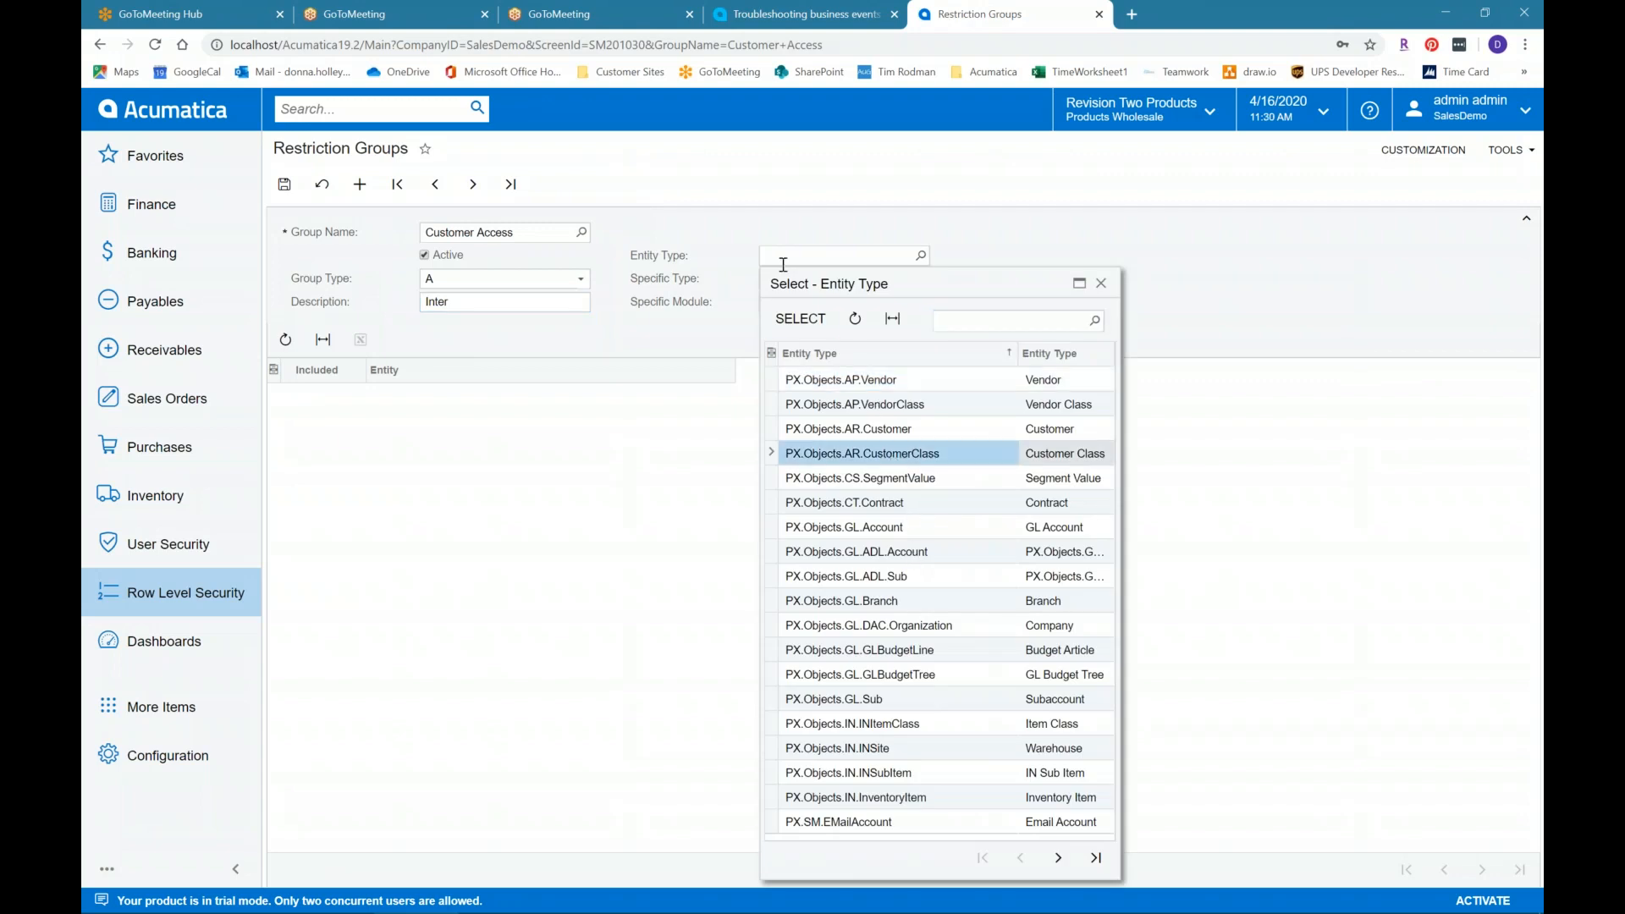
left_click(799, 318)
left_click(465, 301)
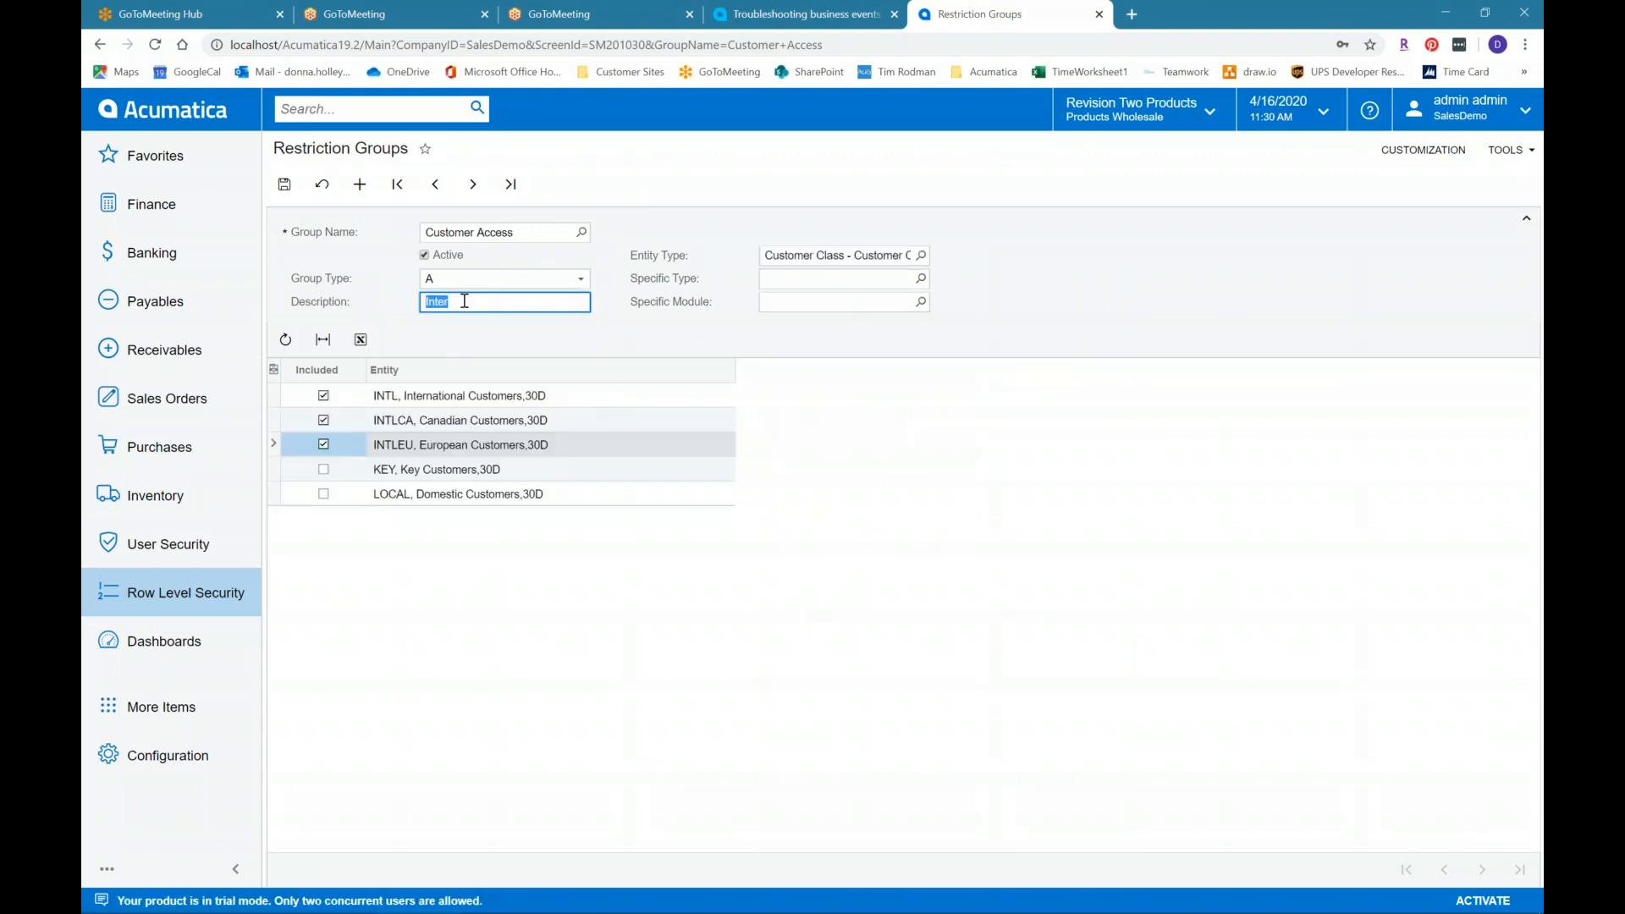
left_click(466, 300)
type("national customers")
Step: Check the excluded and included customer classes of the group, then save the restriction group
left_click(441, 473)
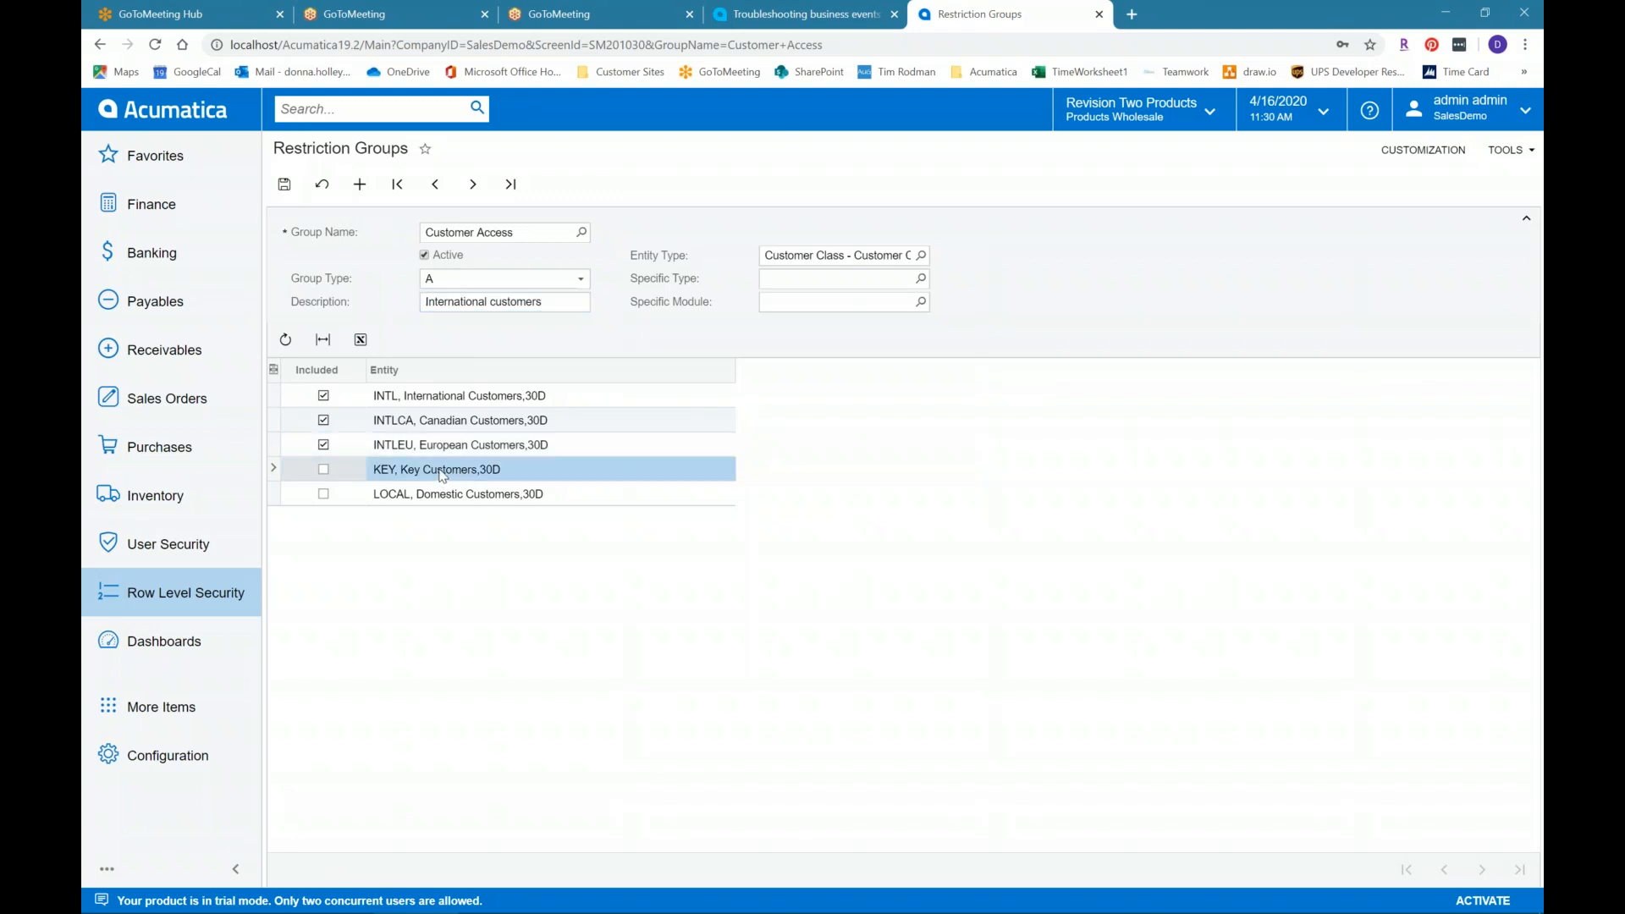
left_click(456, 497)
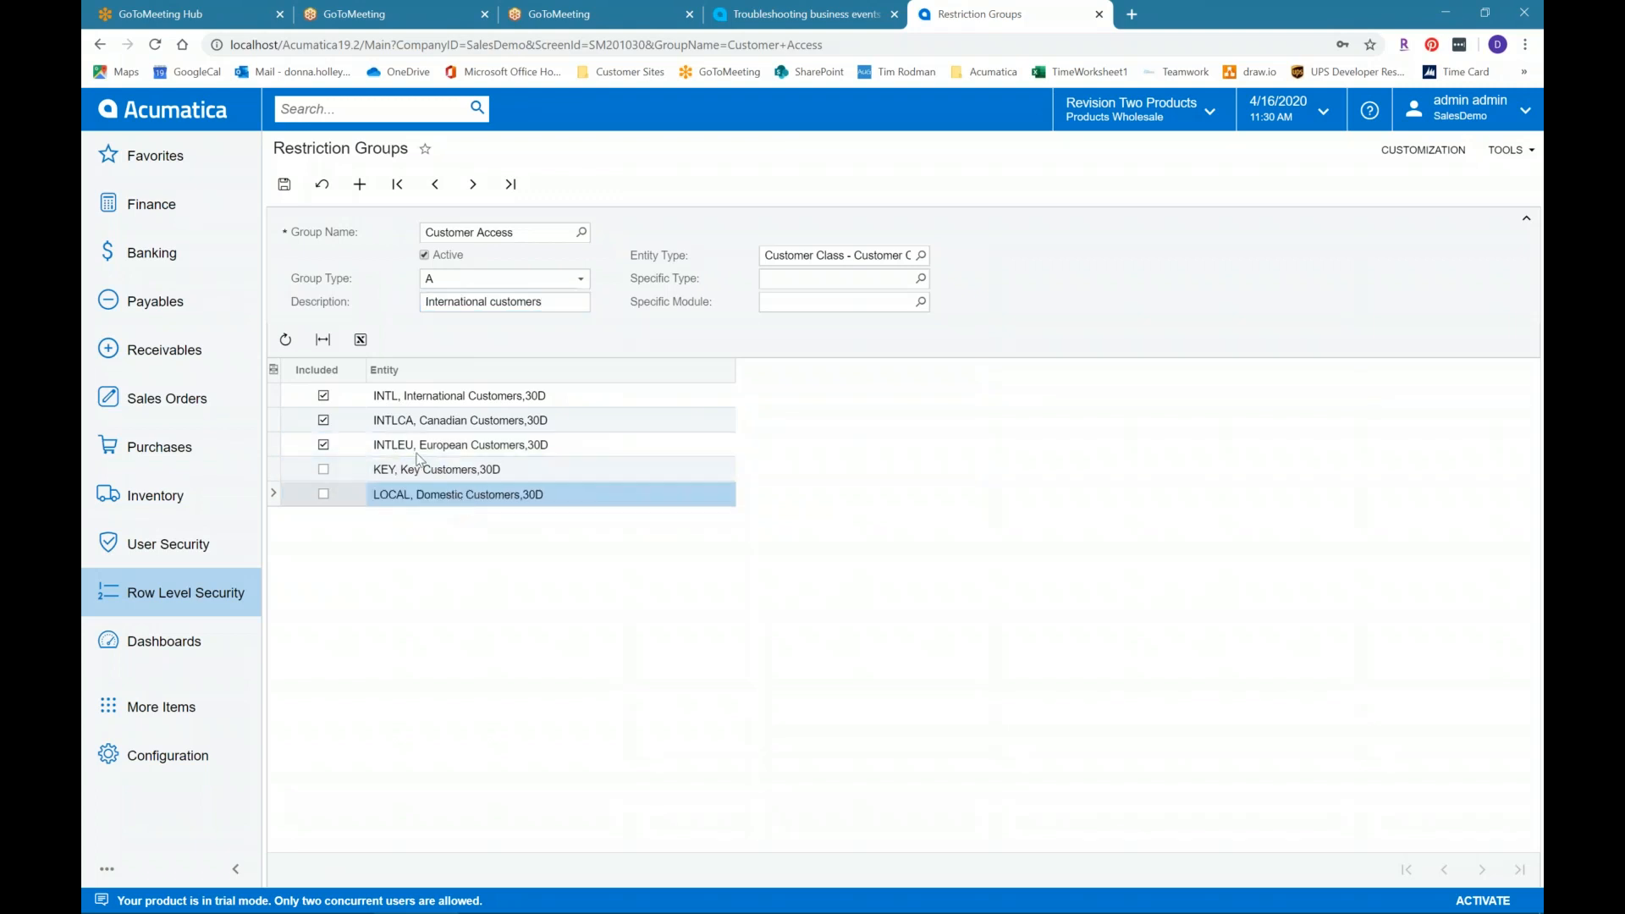
left_click(447, 446)
left_click(445, 421)
left_click(442, 398)
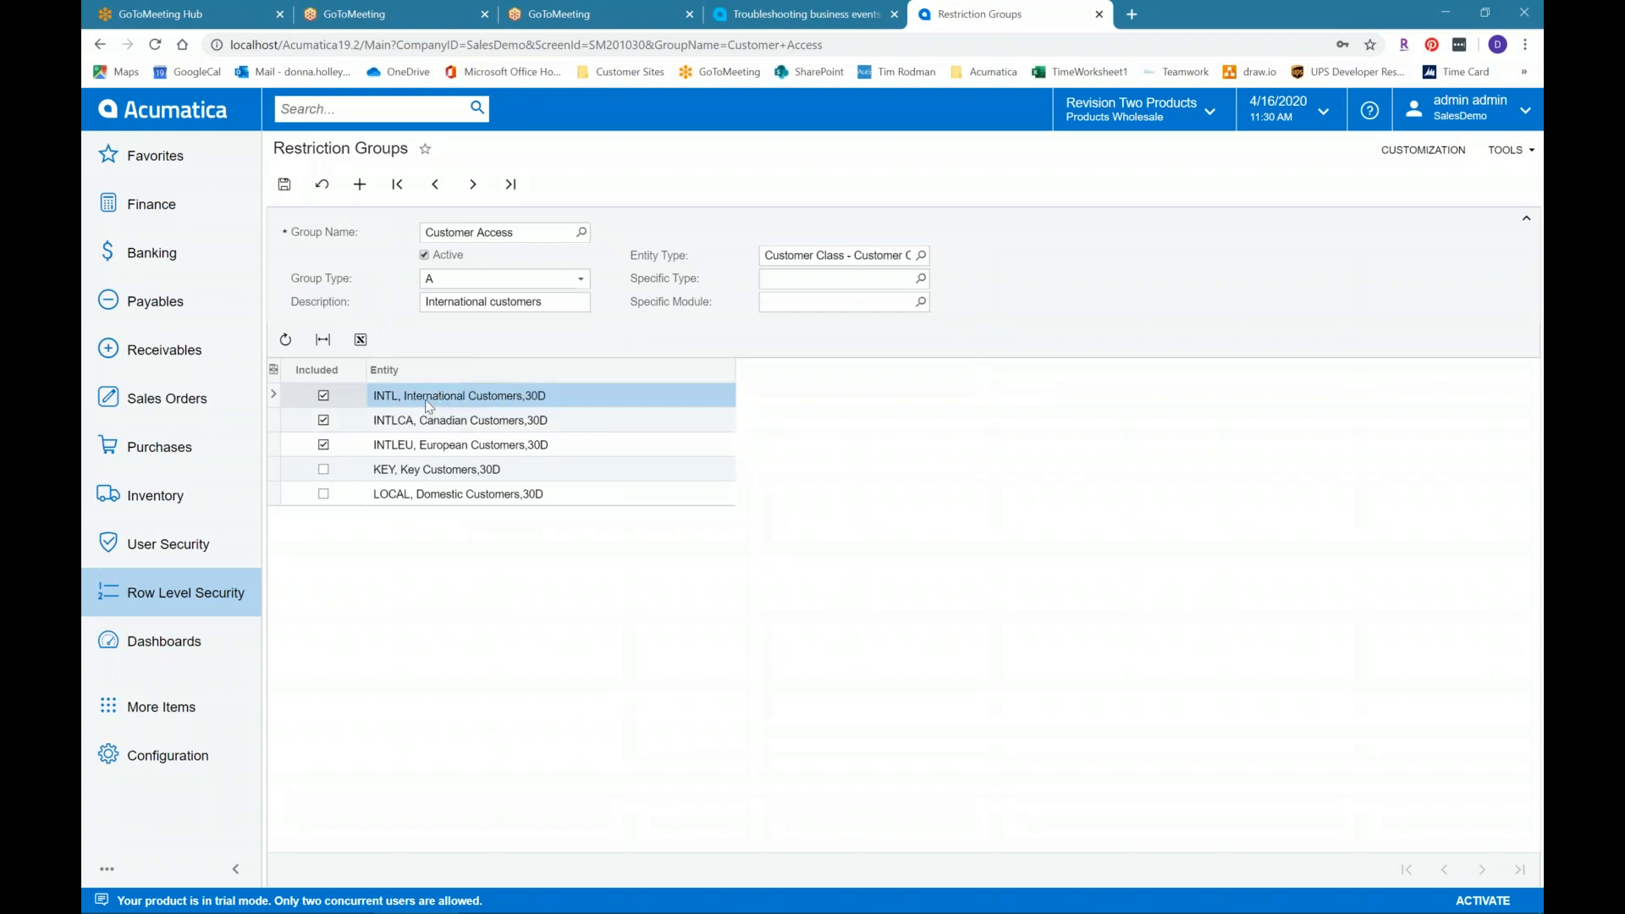
left_click(284, 184)
Step: Open the saved "Customer Access" group in the Customer Access form and review its customers and users
left_click(208, 601)
left_click(313, 373)
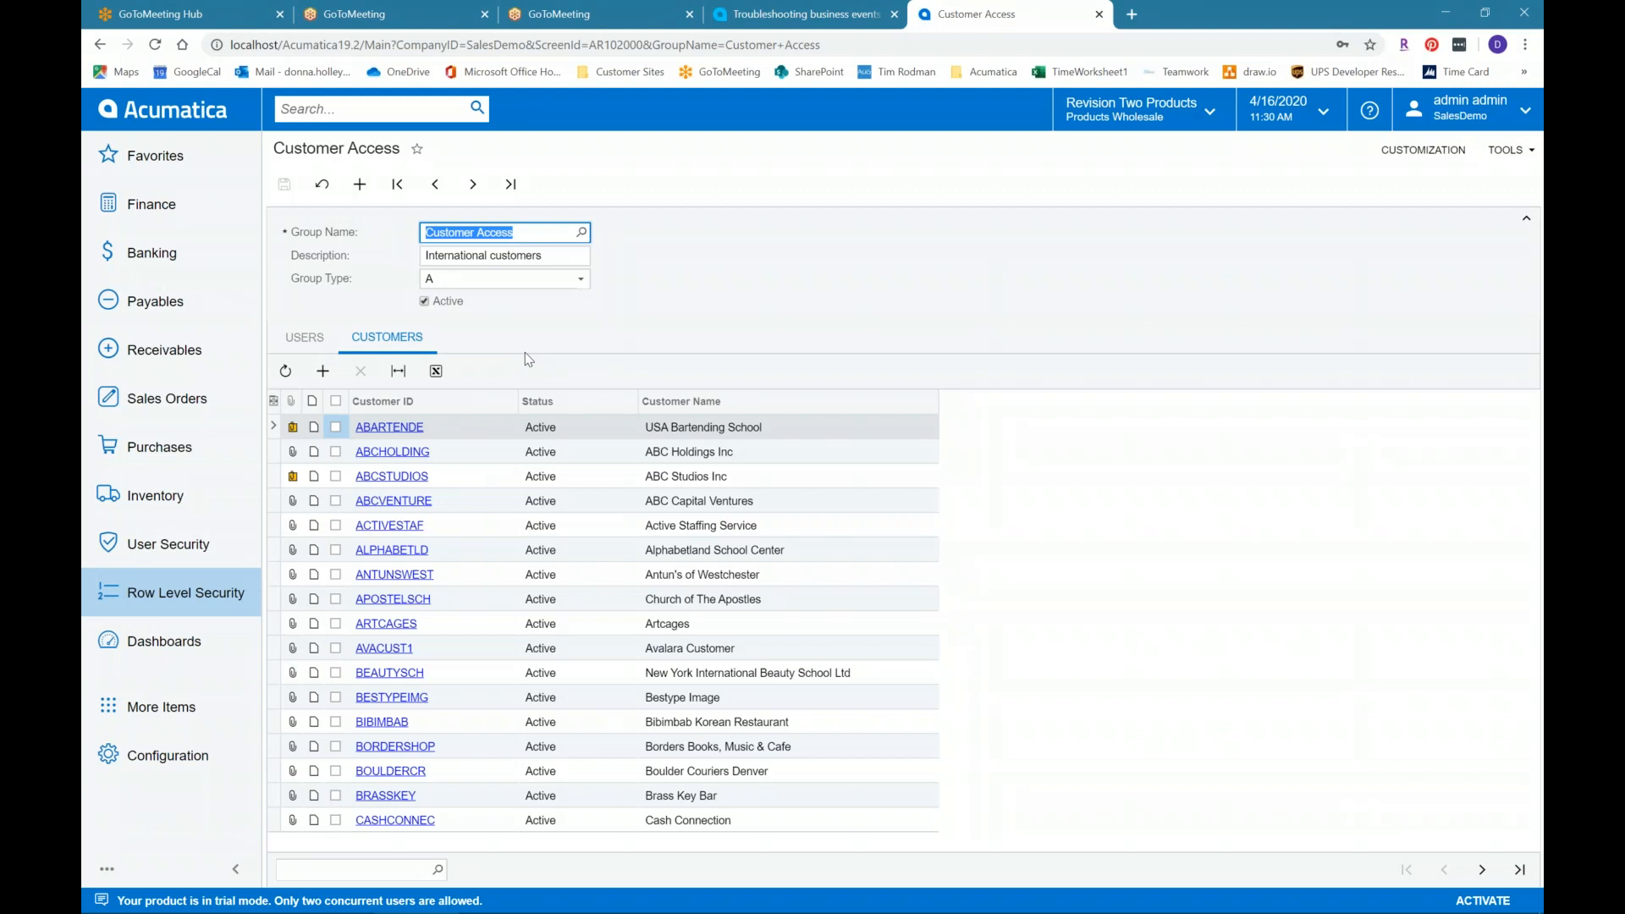
left_click(303, 337)
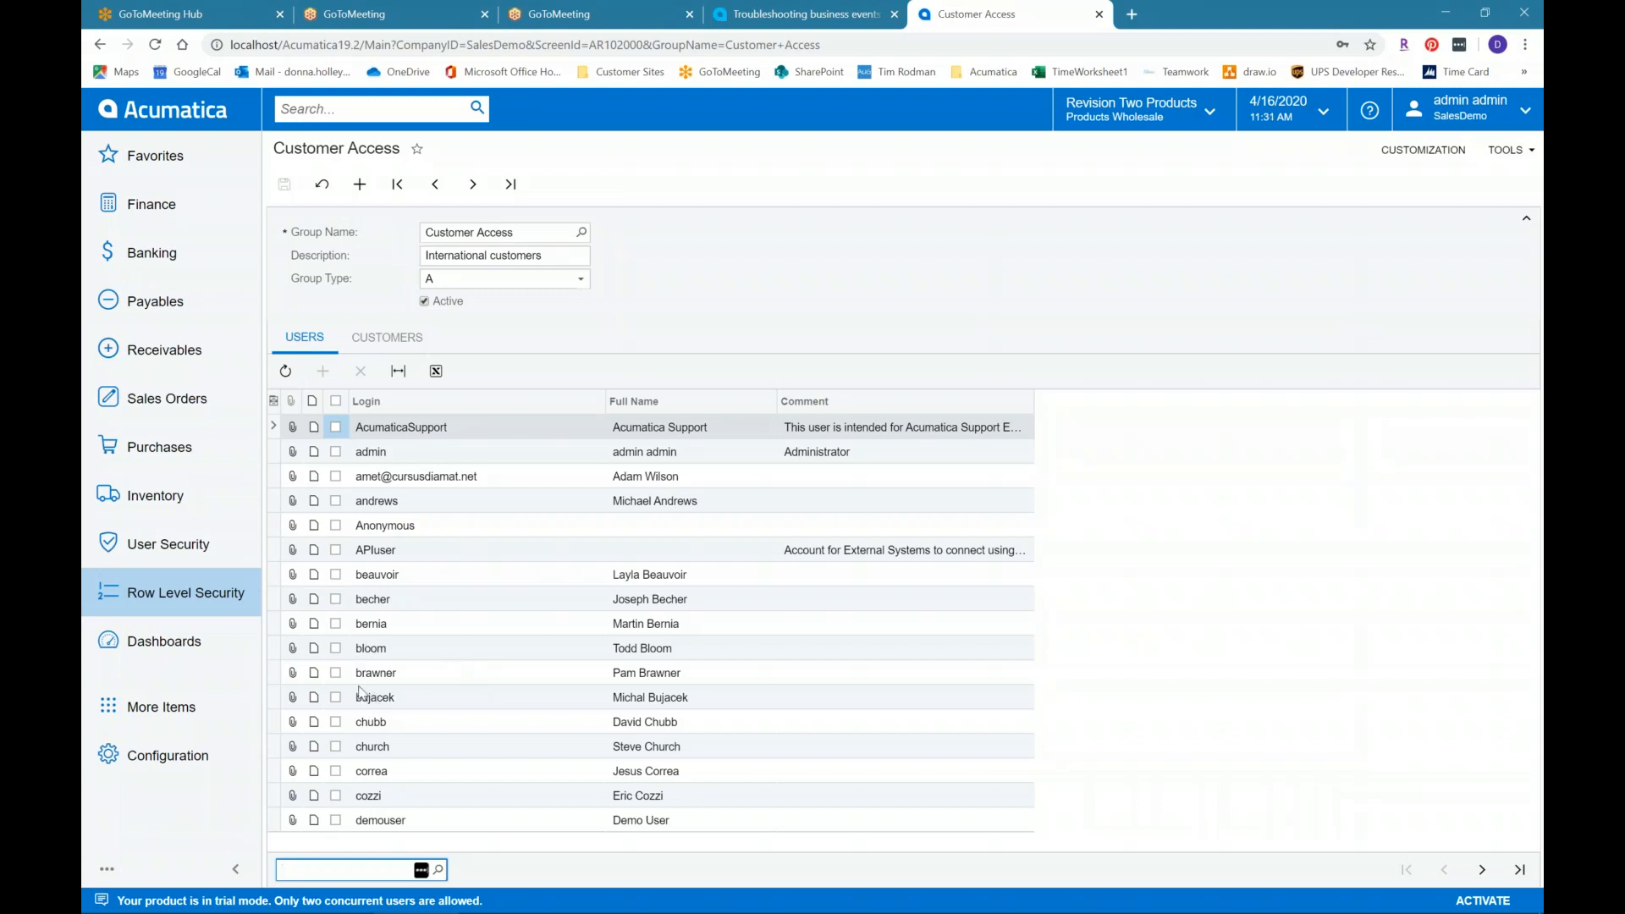
left_click(437, 370)
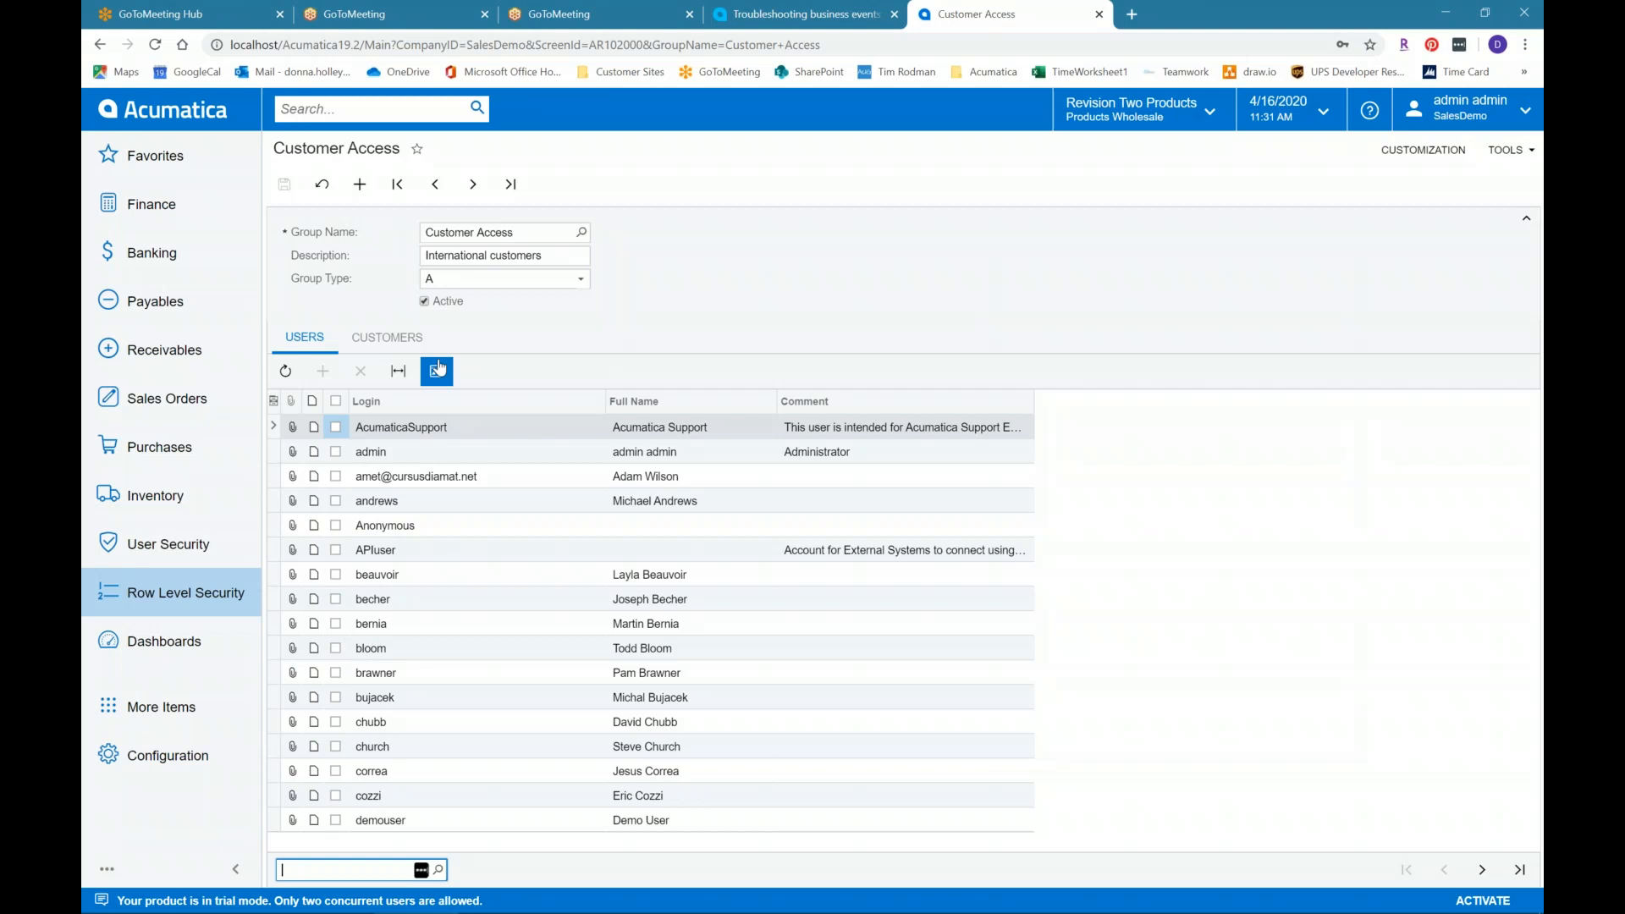
left_click(472, 229)
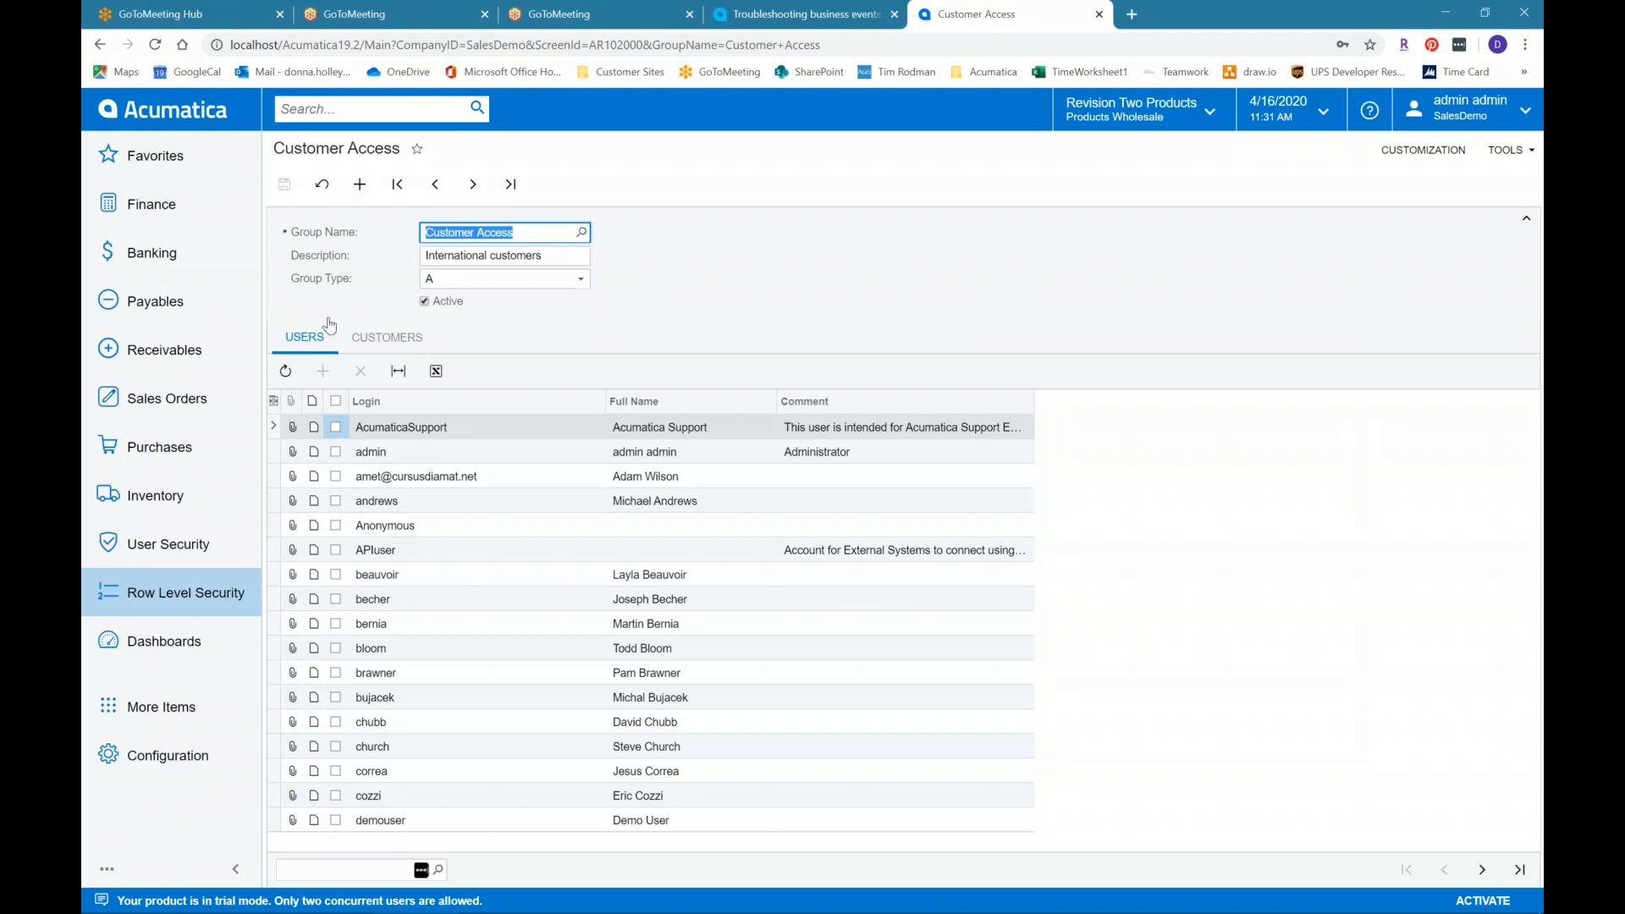
Step: Return to the Restriction Groups form and list the "Customer Access" group's entities of type Customer Class
left_click(199, 593)
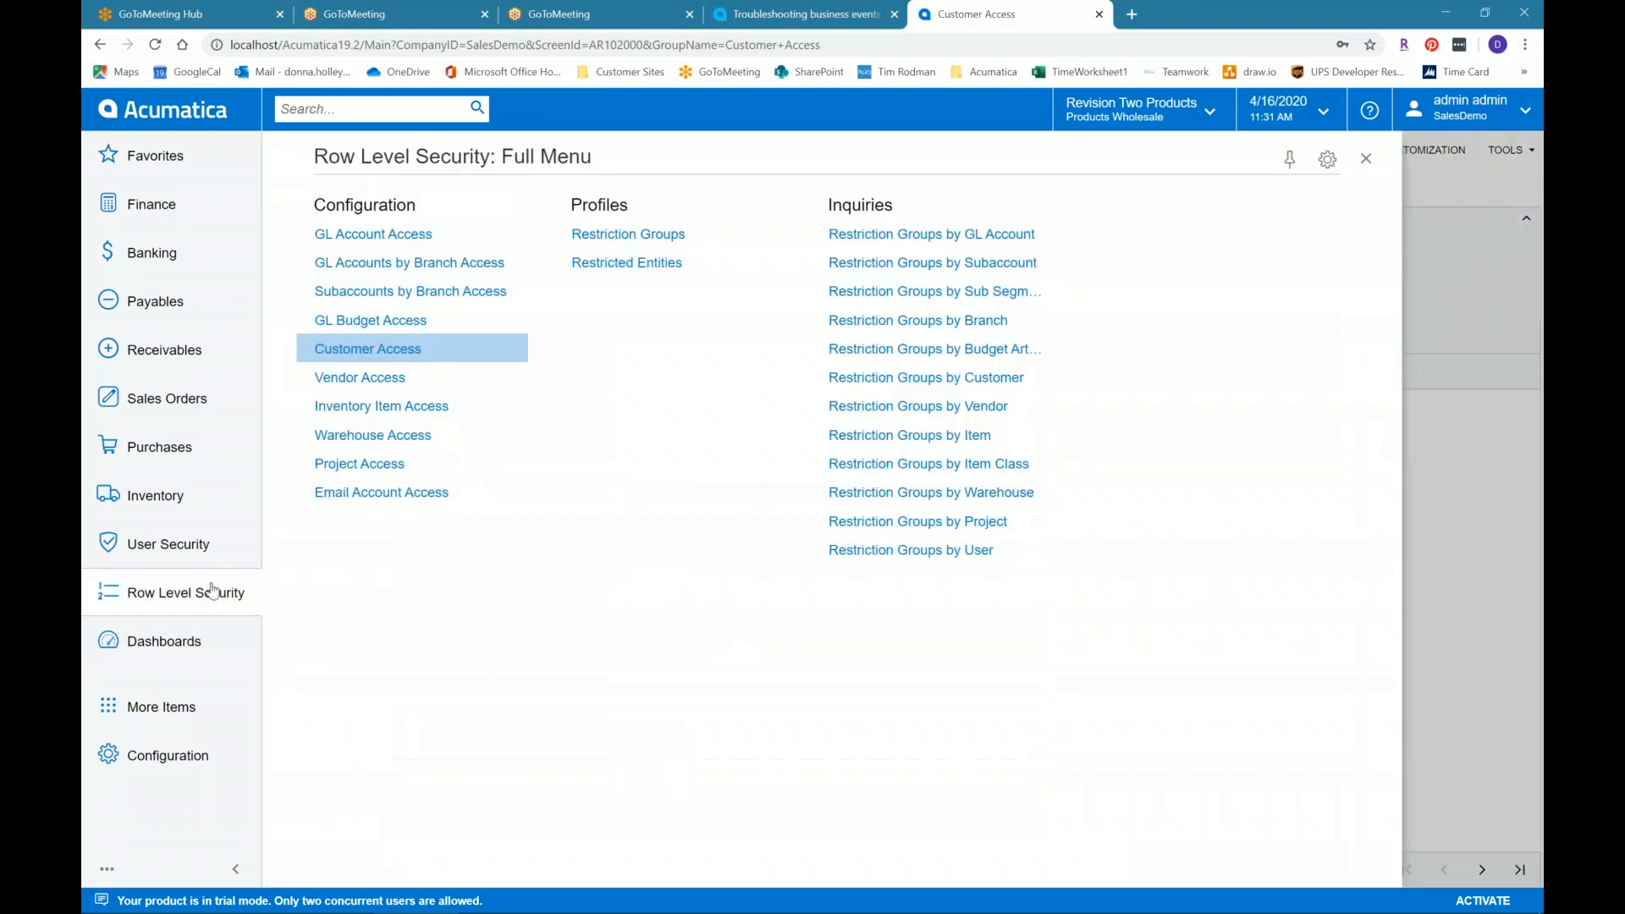
left_click(664, 247)
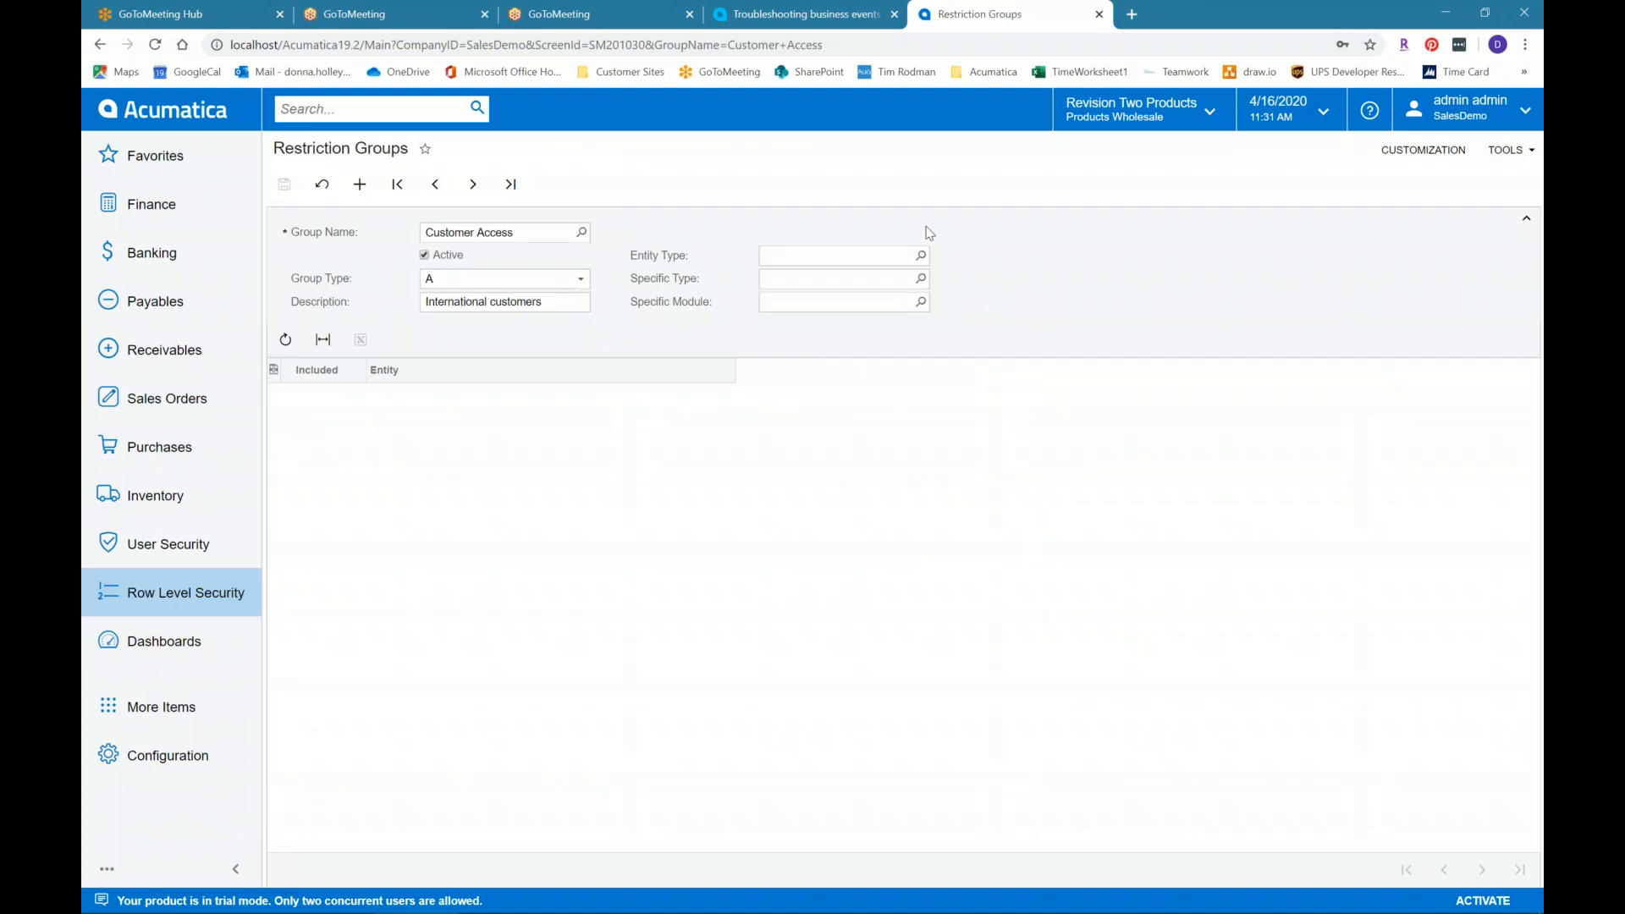
left_click(804, 256)
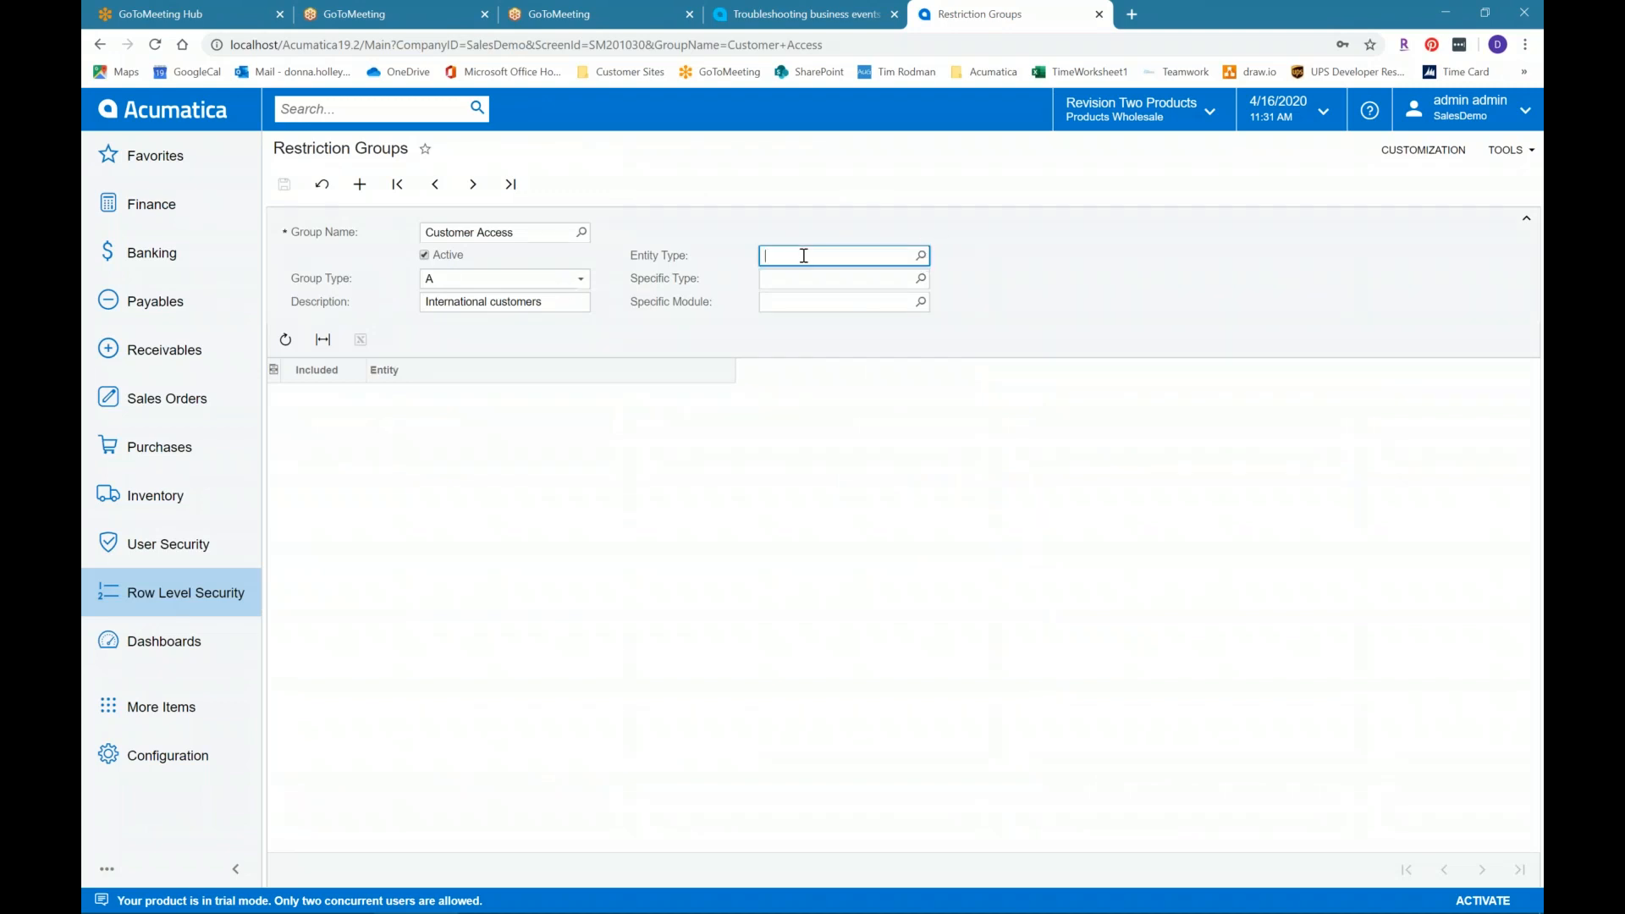
left_click(921, 256)
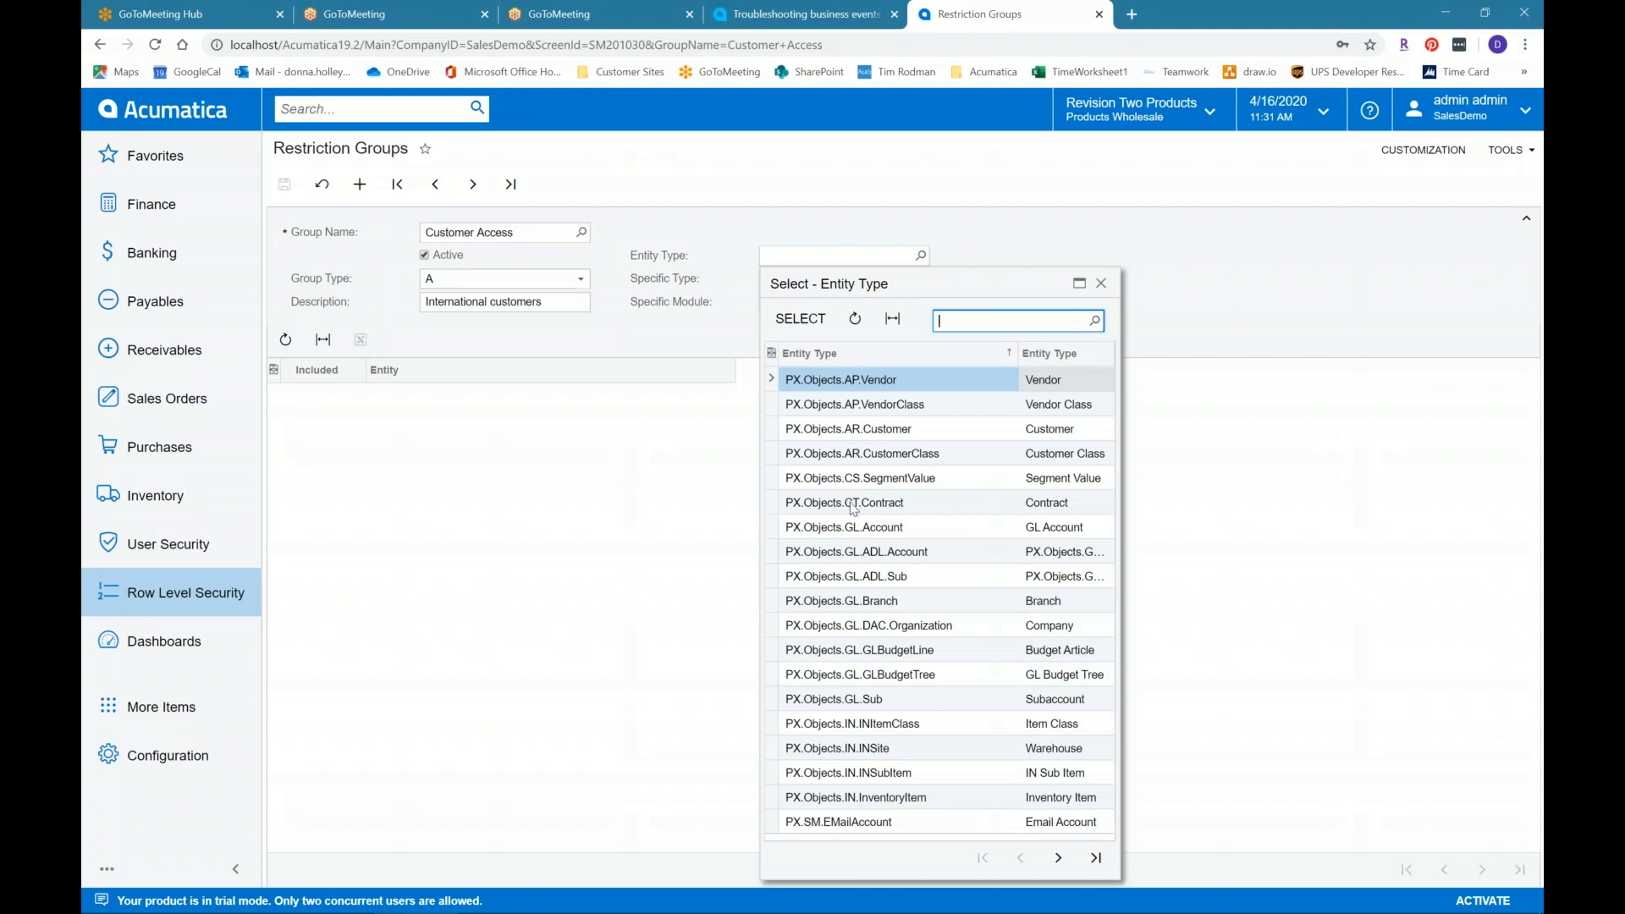
left_click(841, 455)
left_click(800, 318)
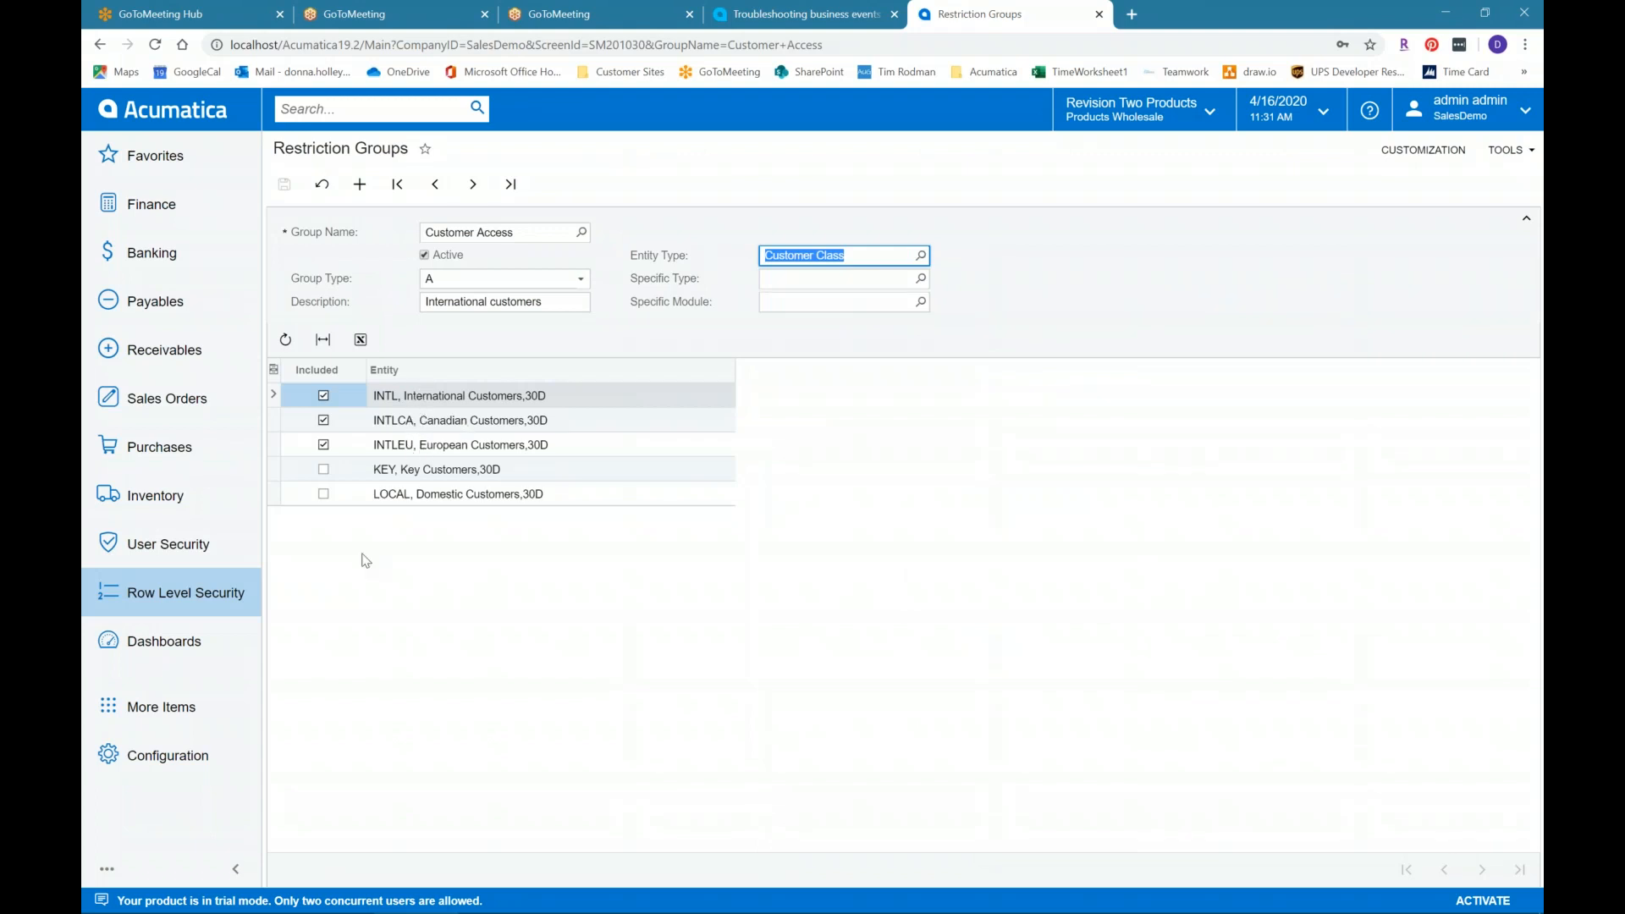
Step: Reopen the "Customer Access" group in the Customer Access form and look through its user list
left_click(220, 597)
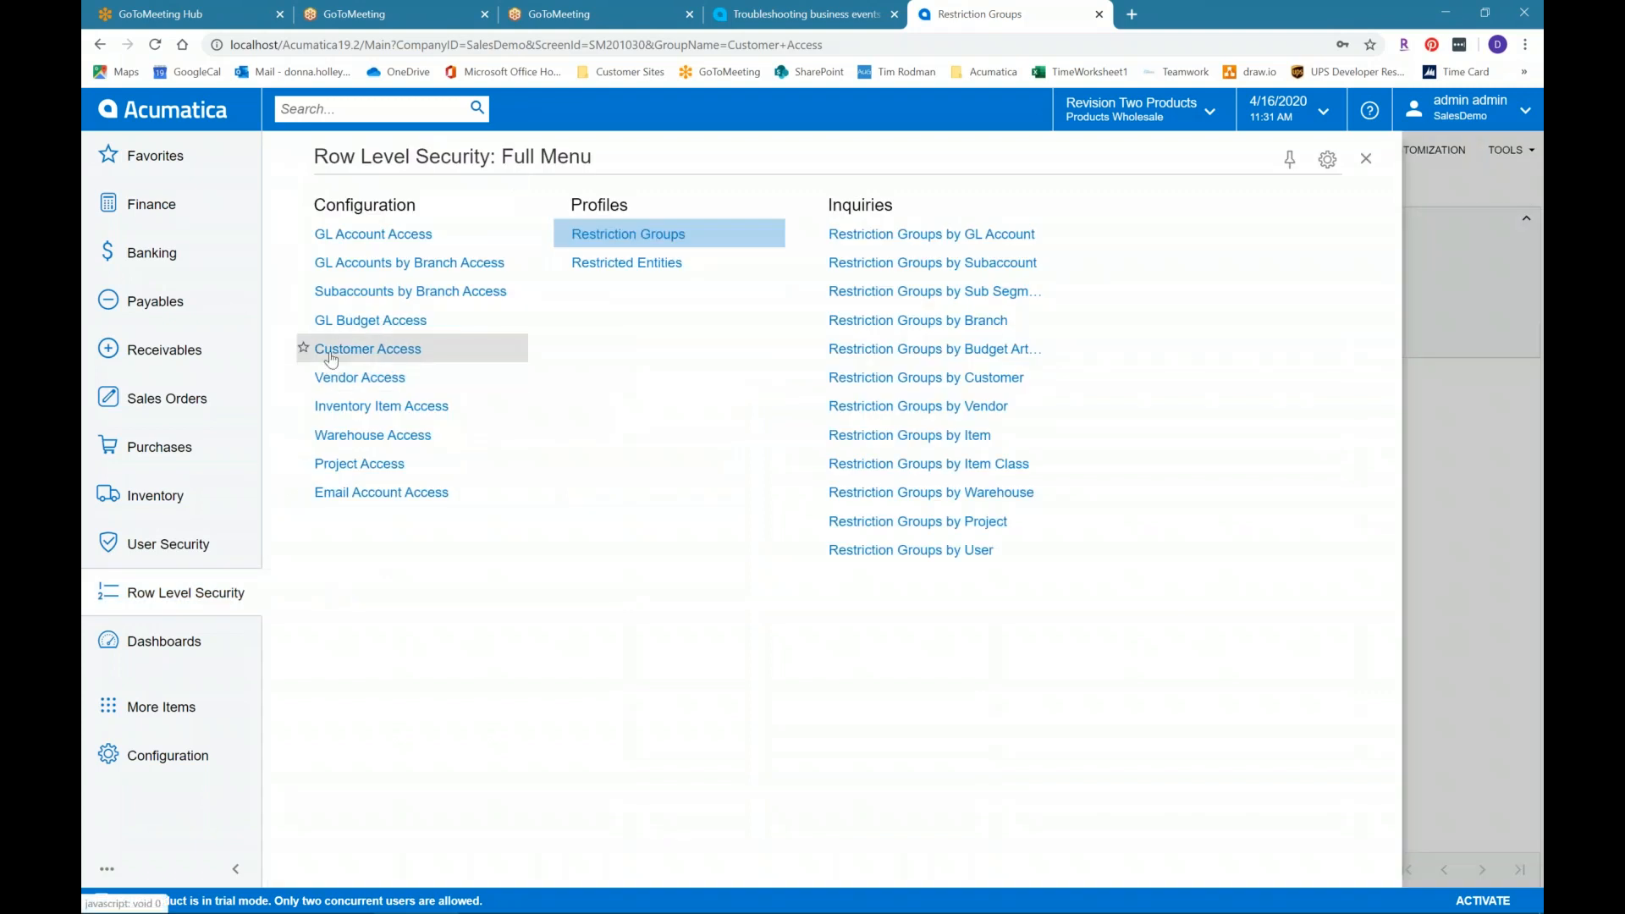
left_click(367, 349)
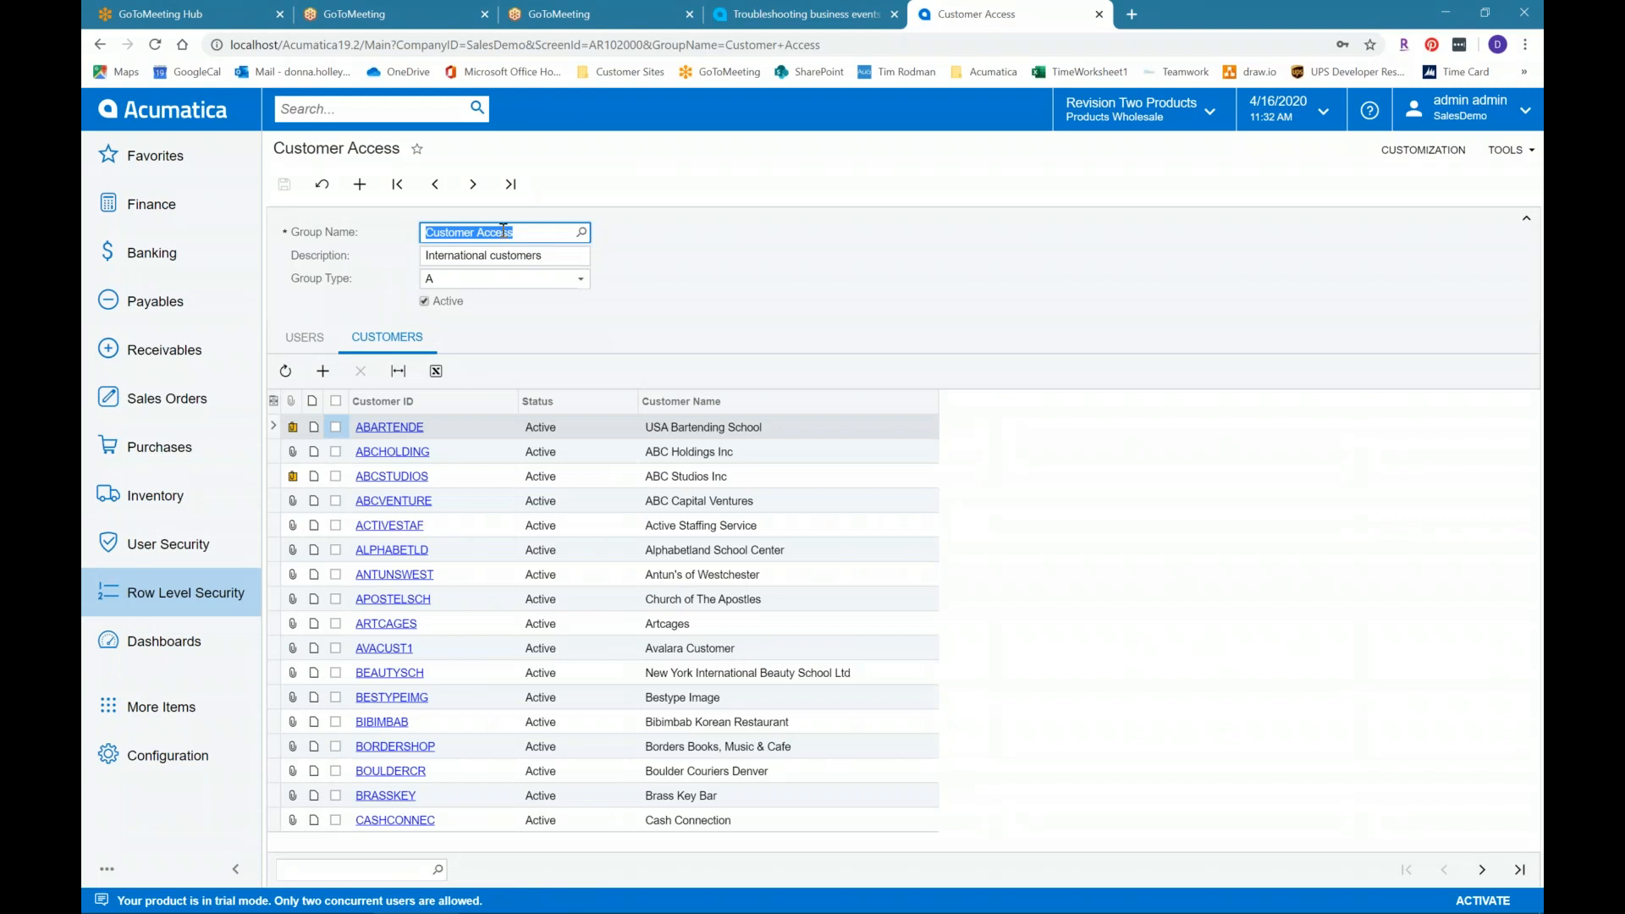
left_click(304, 336)
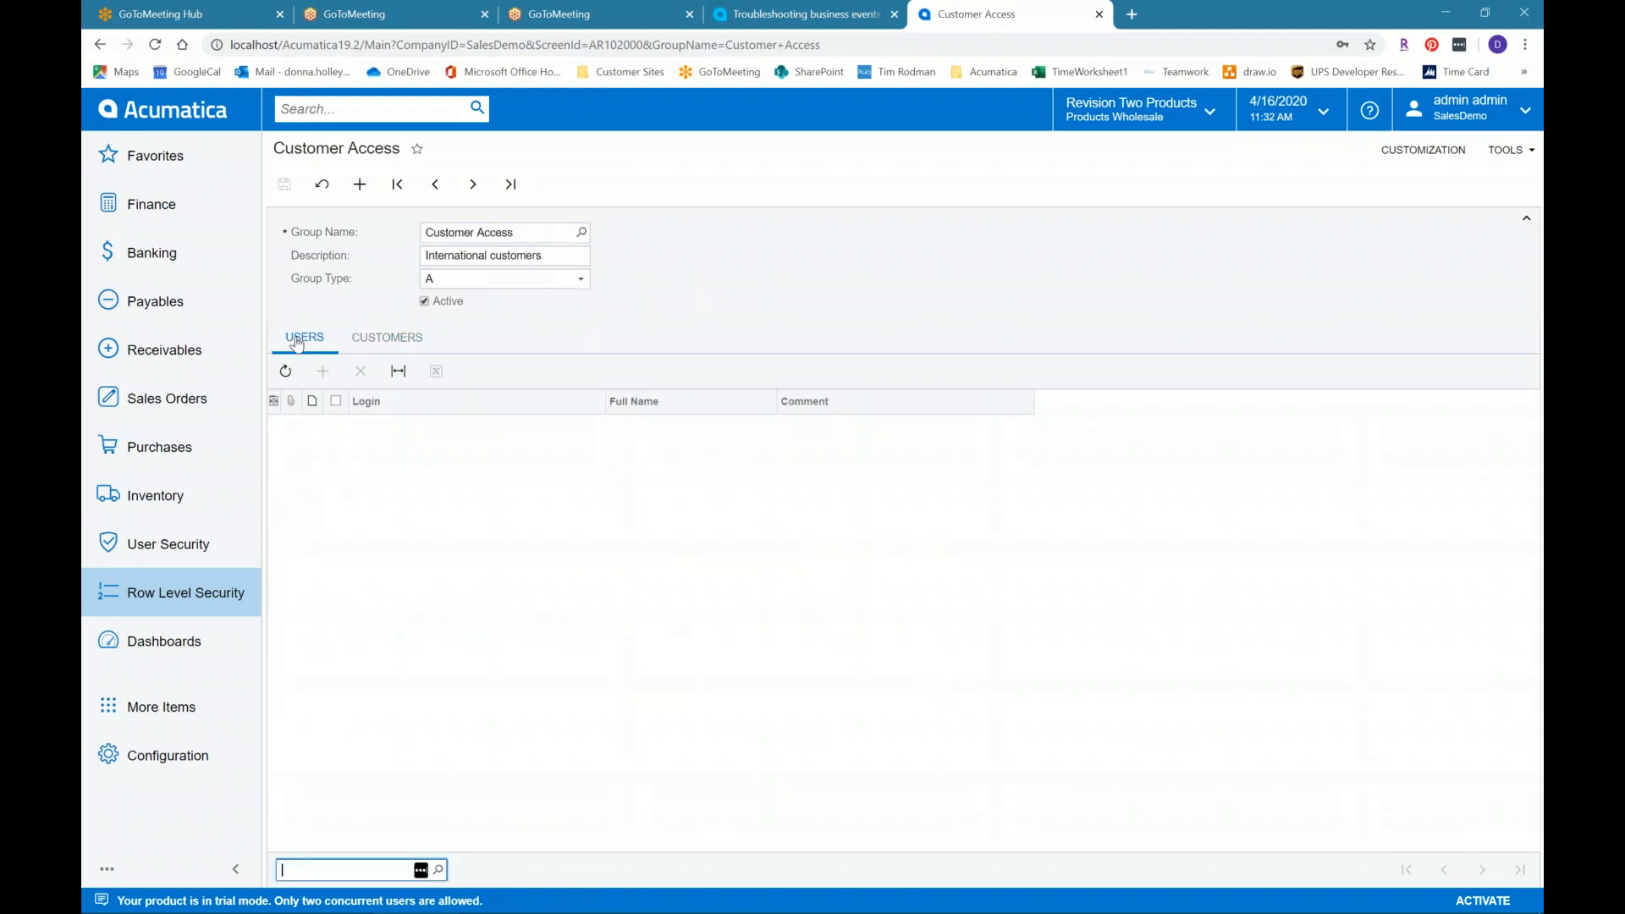
left_click(358, 602)
left_click(366, 625)
left_click(371, 652)
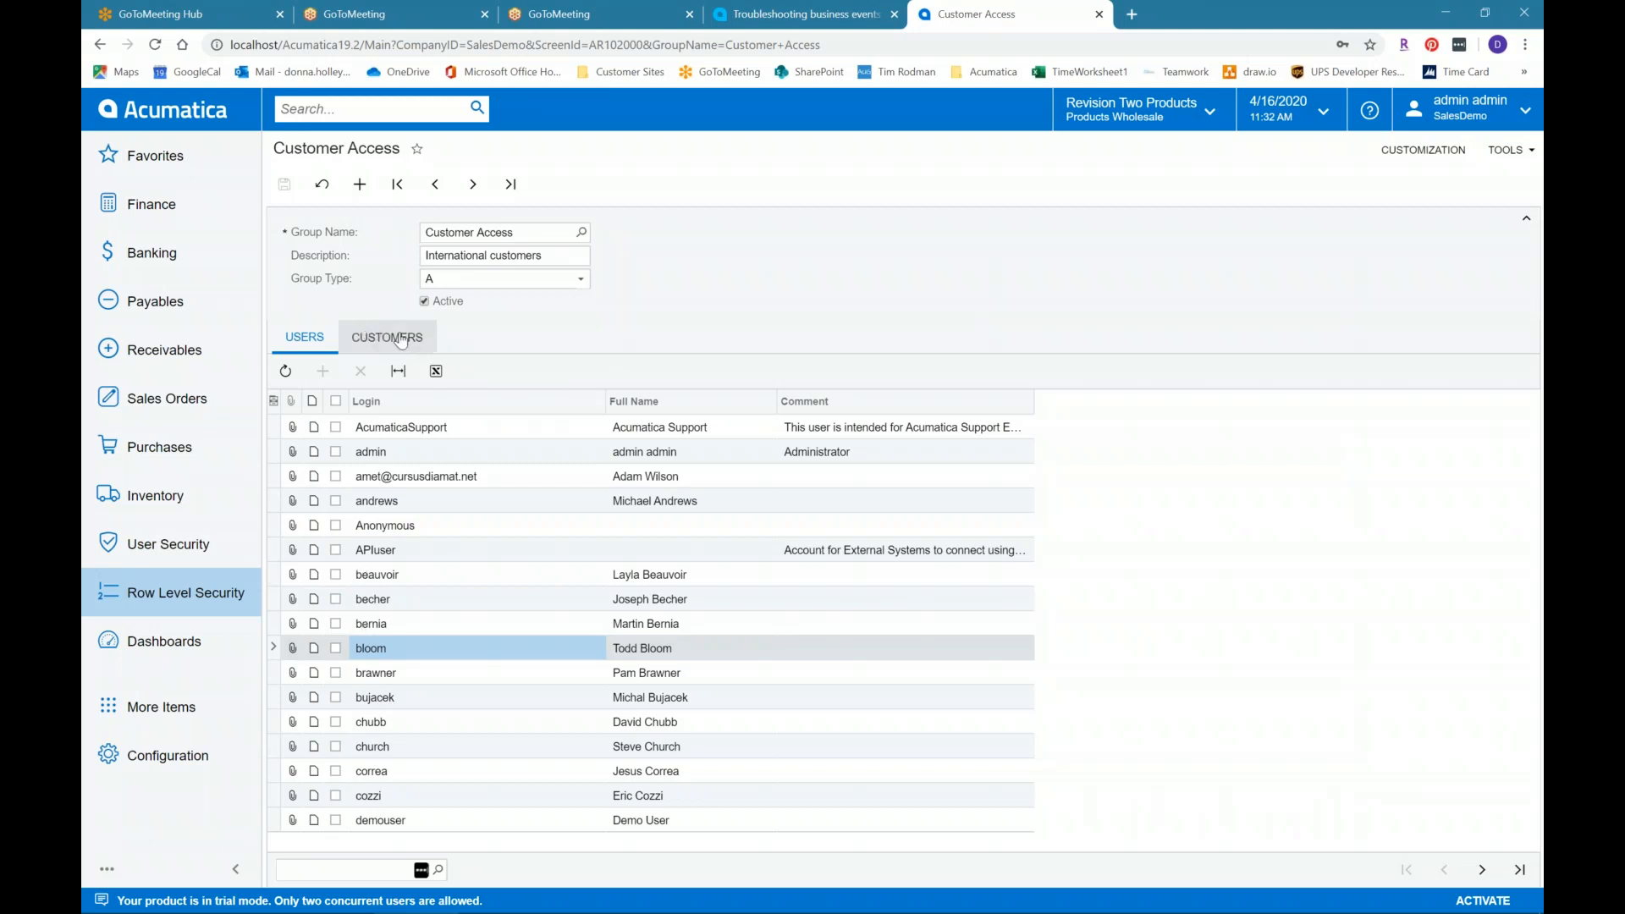
left_click(236, 599)
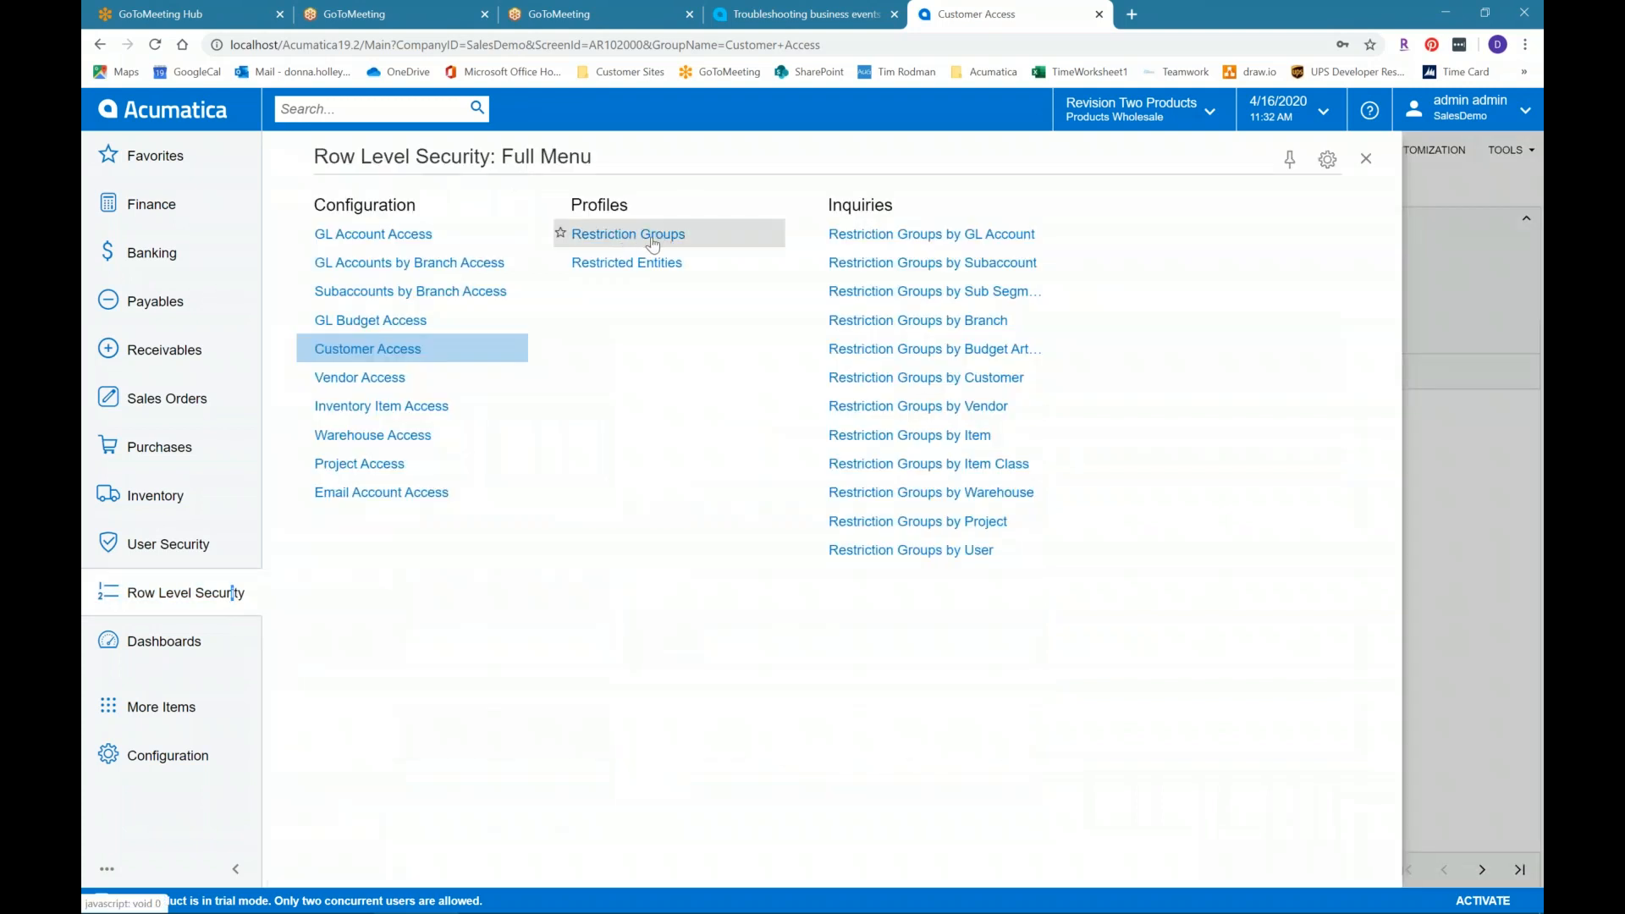
left_click(1460, 271)
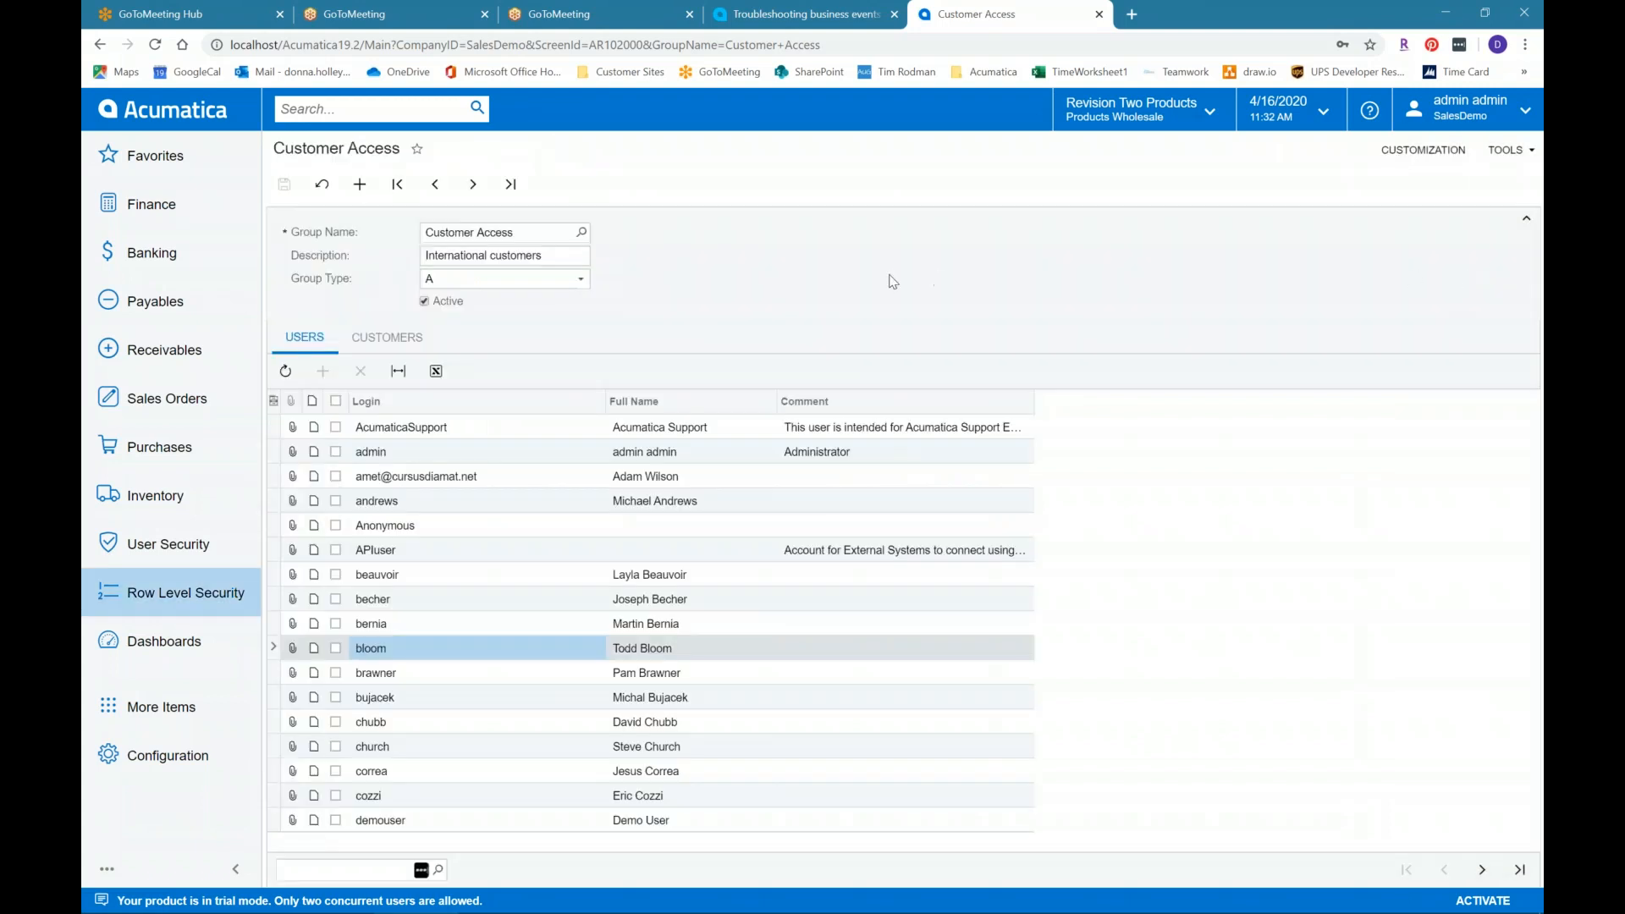